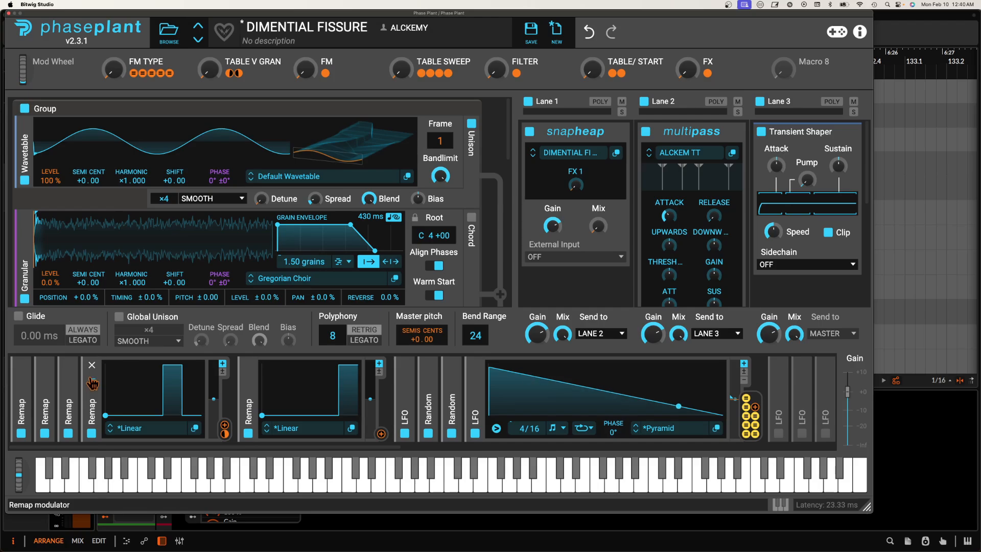
# - Collapse the expanded Remap modulators in the modulator row
pyautogui.click(92, 384)
pyautogui.click(115, 383)
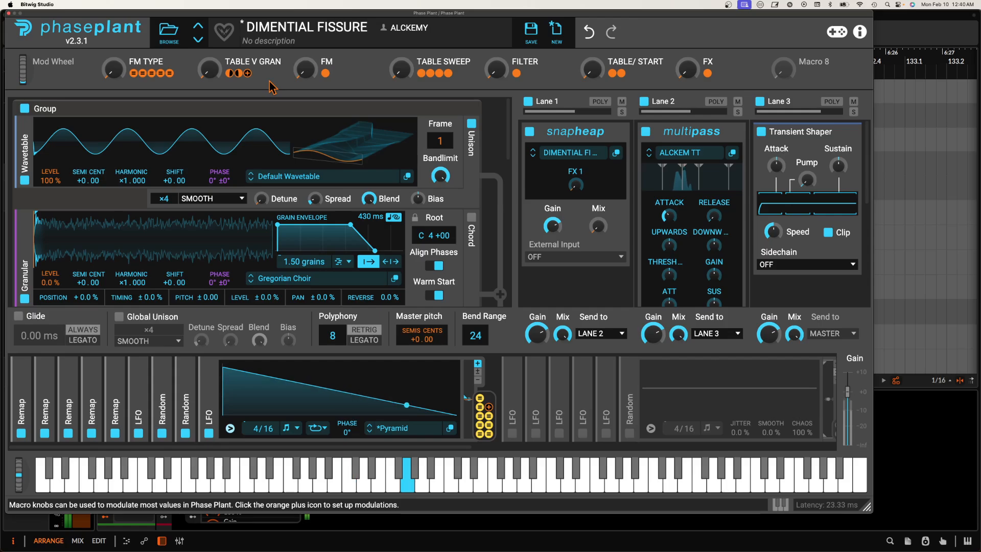
# - Raise the FM TYPE macro to more than half and turn the FM macro up to full
pyautogui.moveTo(113, 68); pyautogui.dragTo(114, 48)
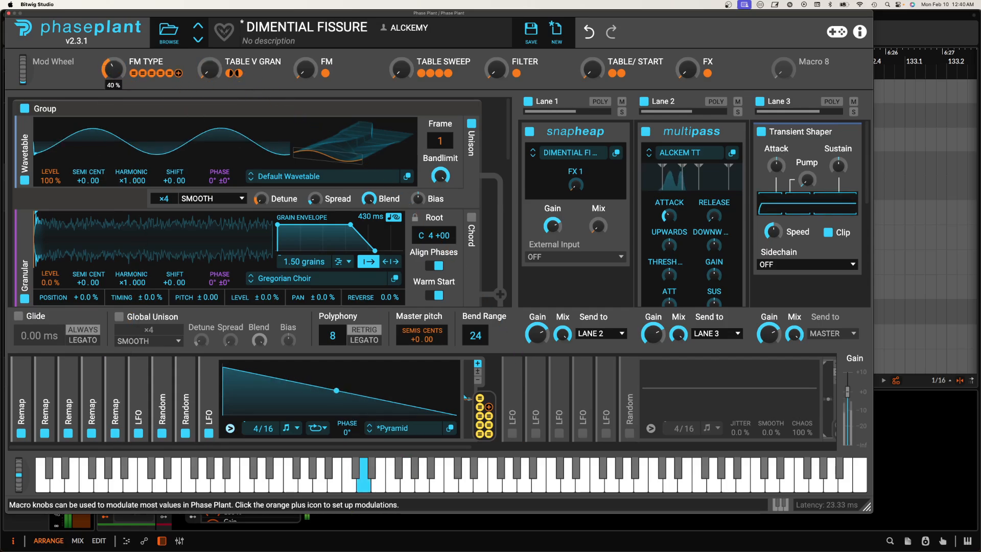
pyautogui.moveTo(306, 77); pyautogui.dragTo(305, 58)
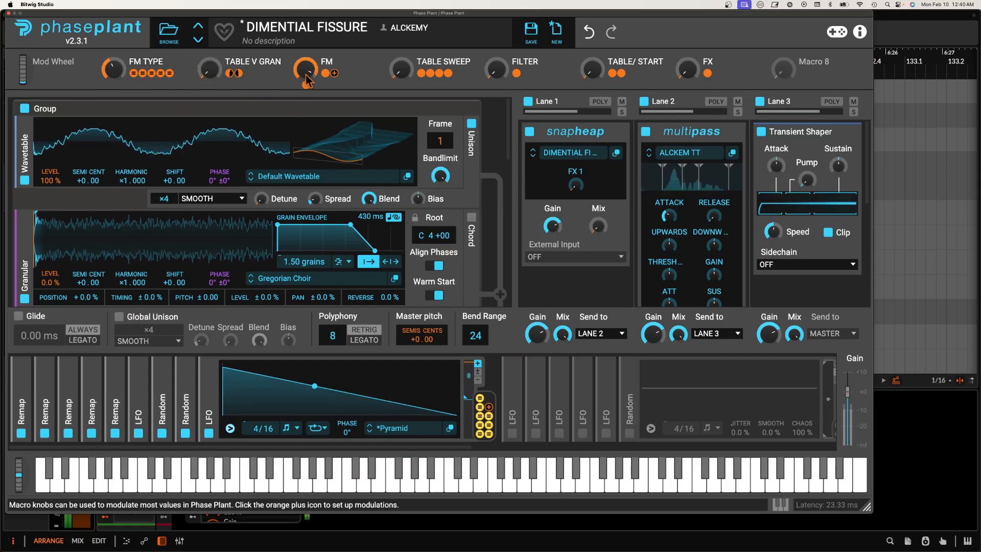
pyautogui.moveTo(114, 69); pyautogui.dragTo(114, 55)
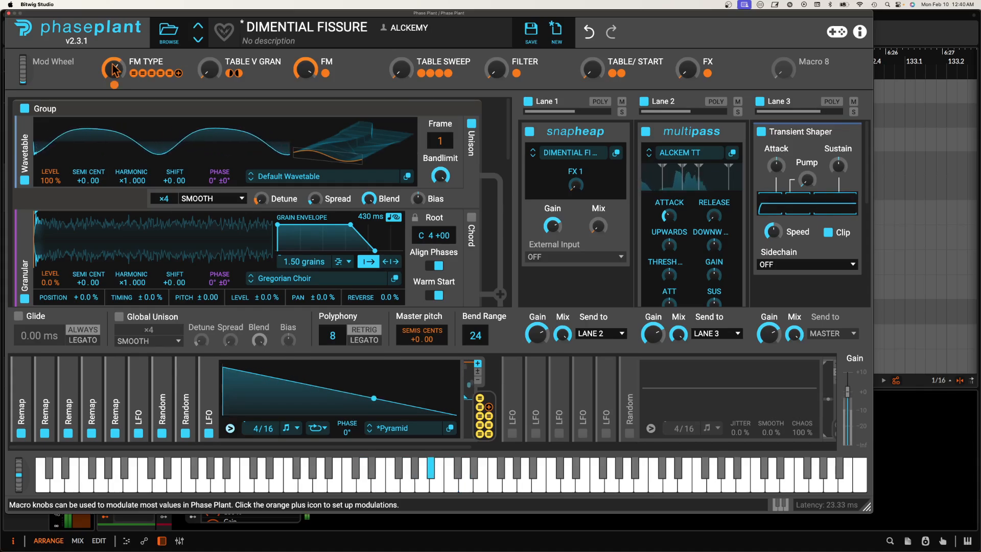
# - Turn the FX macro up to full, raise the TABLE V GRAN macro, and set snapheap's FX 1 to 67%
pyautogui.moveTo(687, 70); pyautogui.dragTo(687, 49)
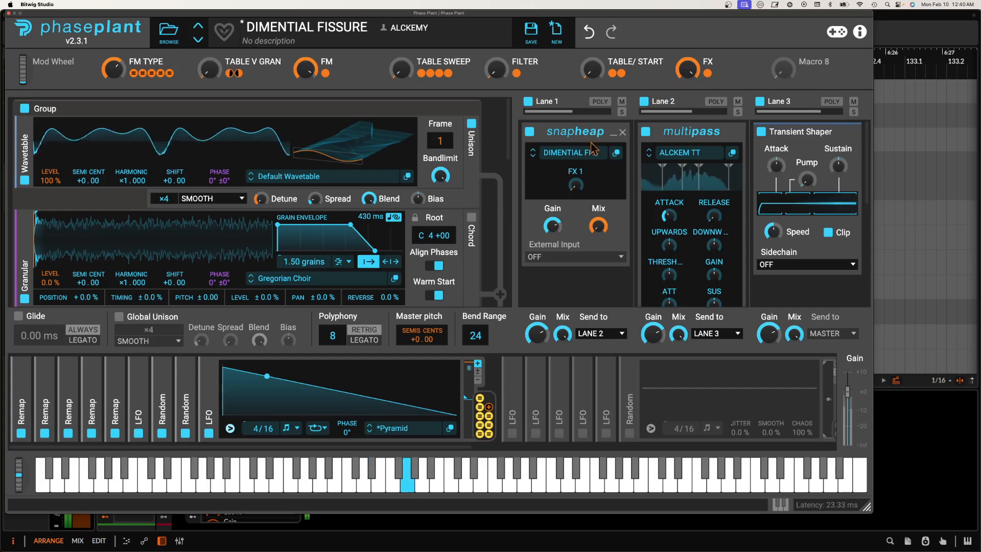
pyautogui.moveTo(576, 186); pyautogui.dragTo(576, 176)
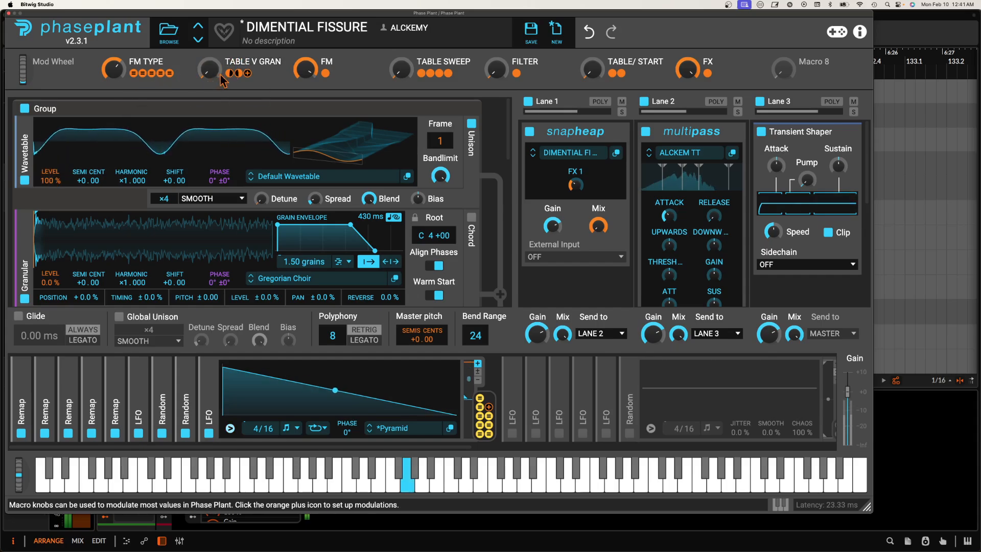
pyautogui.moveTo(220, 75)
pyautogui.mouseDown()
pyautogui.moveTo(221, 56)
pyautogui.moveTo(210, 78)
pyautogui.mouseUp()
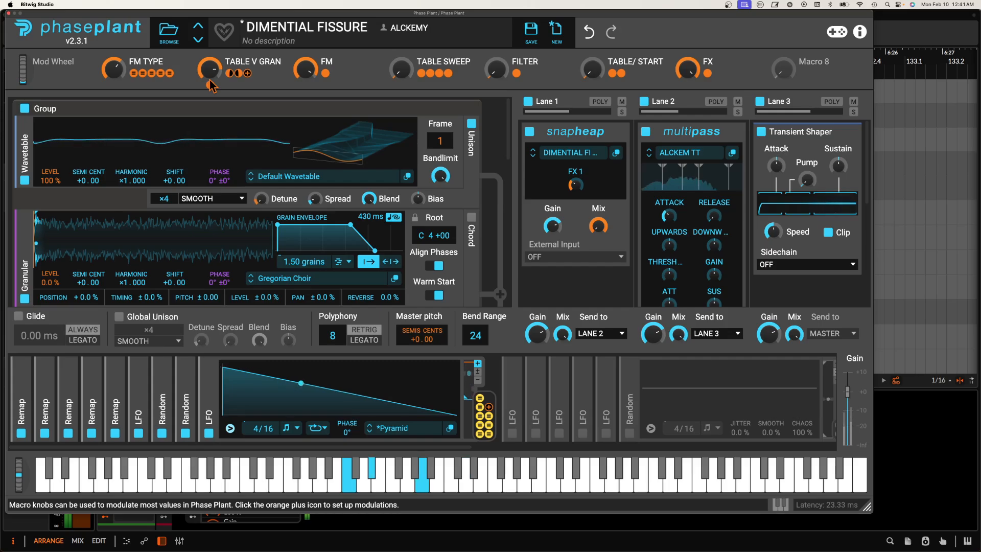
pyautogui.moveTo(574, 189); pyautogui.dragTo(573, 188)
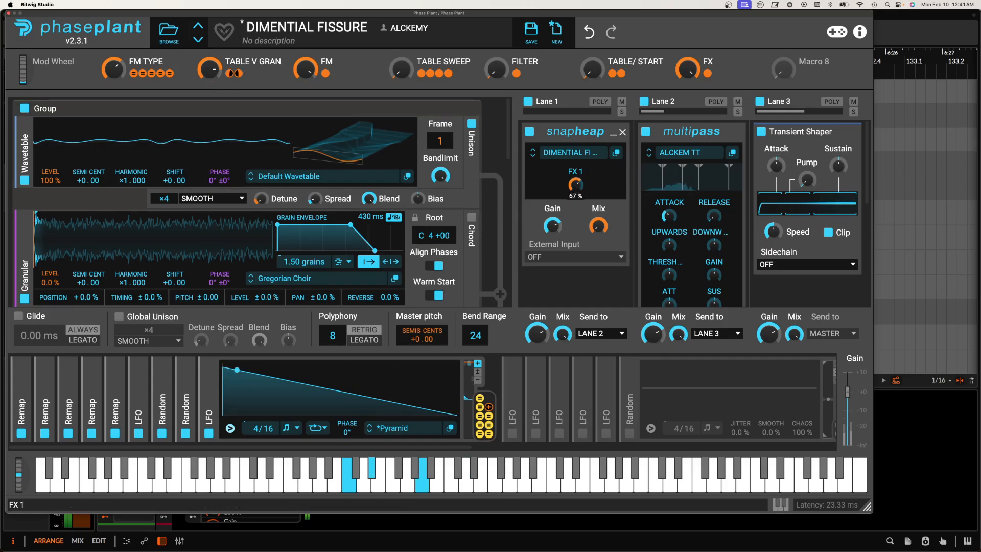
# - Load the sample Ecclesia C Samples4 from the Ecclesia Granular samples folder into the Granular oscillator
pyautogui.click(296, 279)
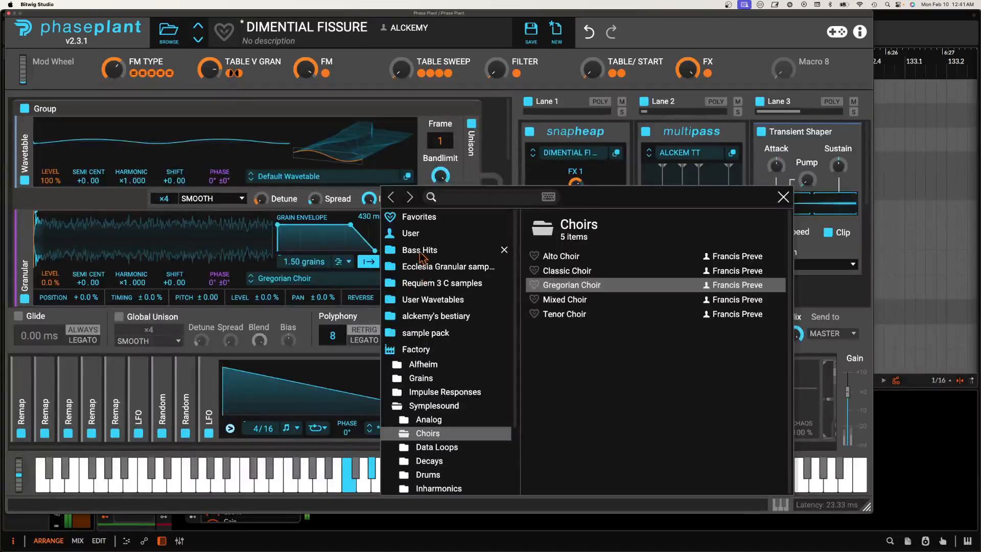
pyautogui.click(433, 266)
pyautogui.click(569, 305)
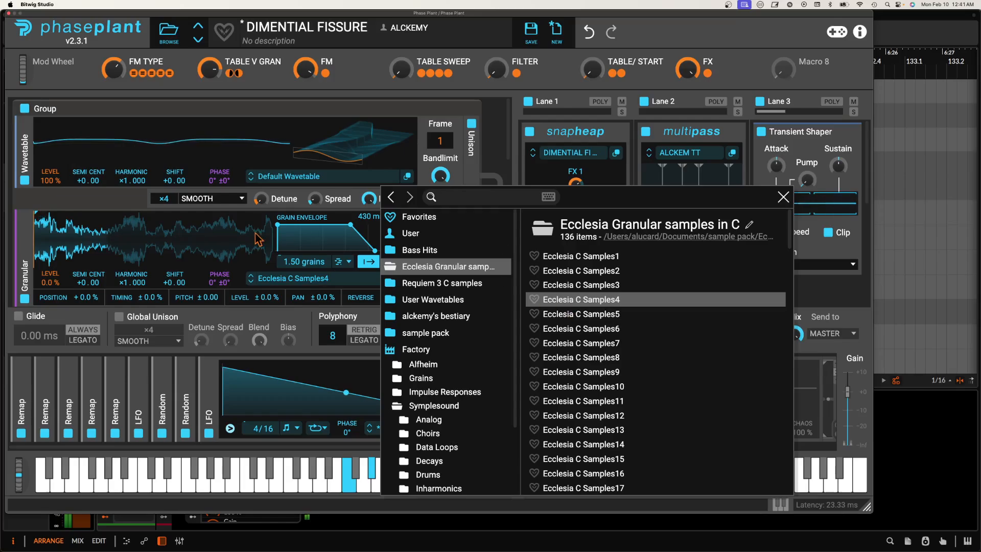
pyautogui.click(203, 249)
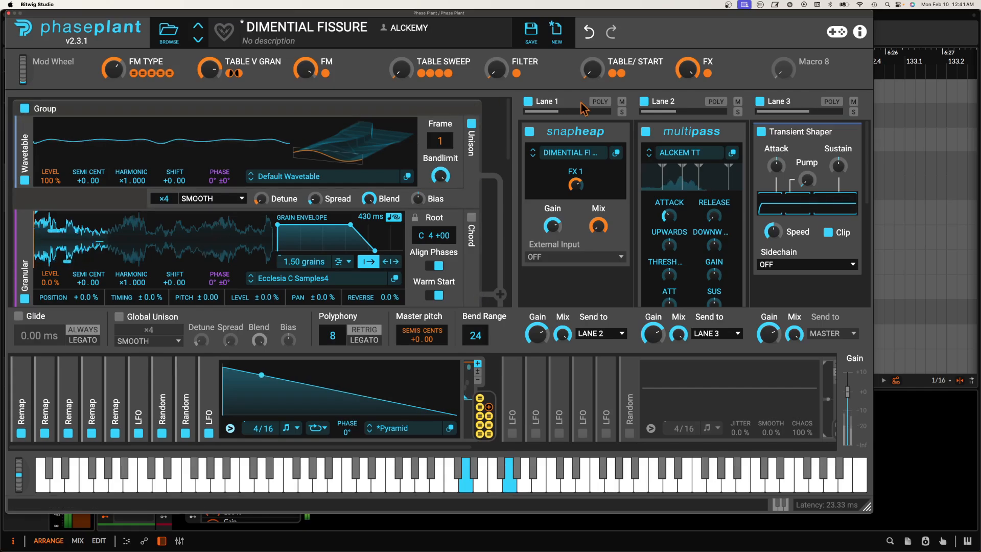
# - Raise snapheap's FX 1 along with the FILTER and TABLE SWEEP macros
pyautogui.moveTo(536, 404); pyautogui.dragTo(576, 196)
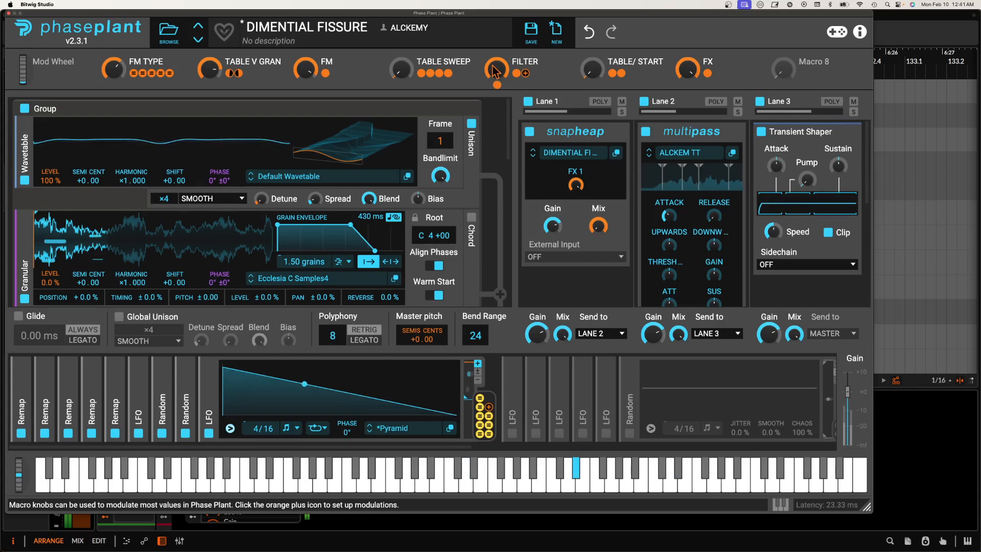
pyautogui.moveTo(401, 69); pyautogui.dragTo(401, 49)
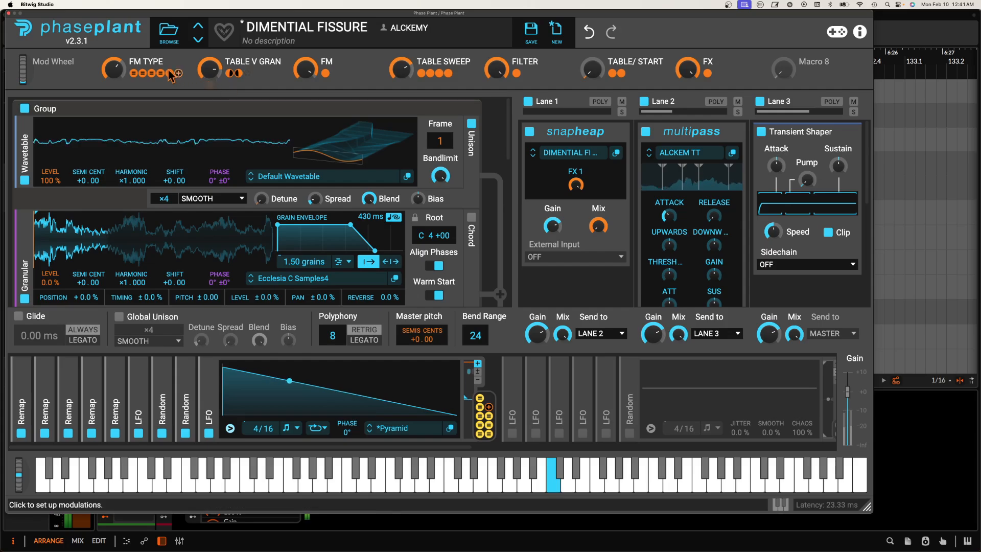
# - Lower the TABLE V GRAN, FM TYPE and FM macros to intermediate amounts and try out the TABLE/ START macro
pyautogui.moveTo(200, 73); pyautogui.dragTo(200, 57)
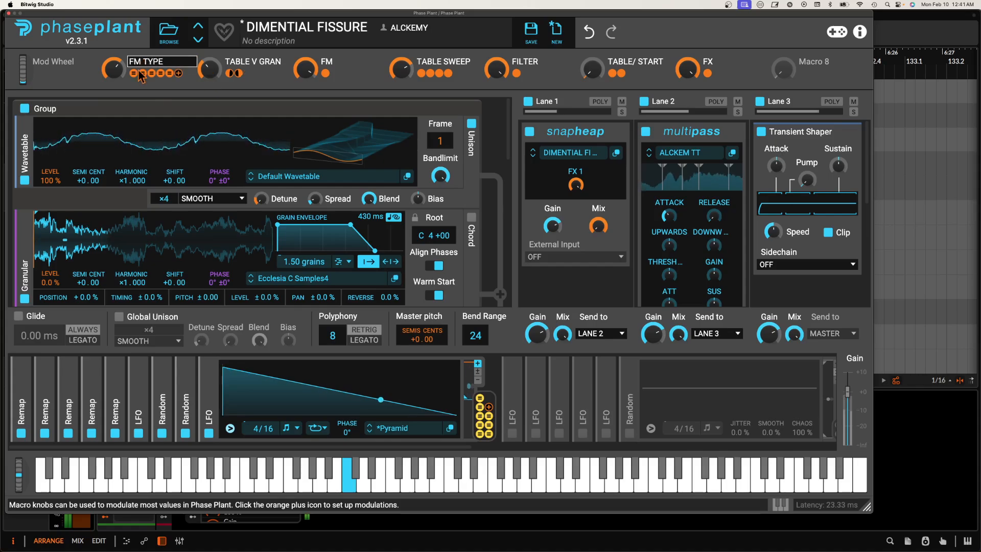
pyautogui.moveTo(113, 68); pyautogui.dragTo(113, 65)
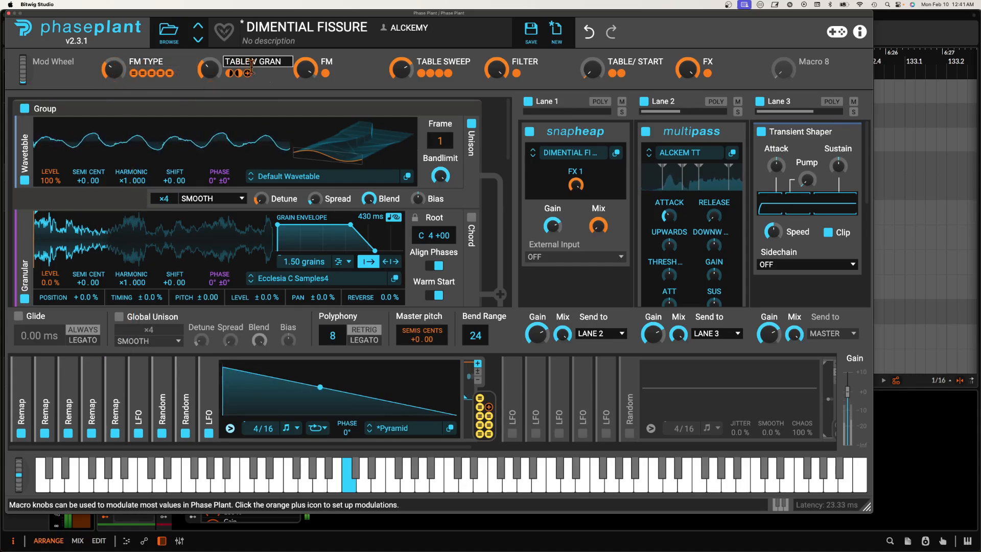
pyautogui.moveTo(305, 68); pyautogui.dragTo(305, 64)
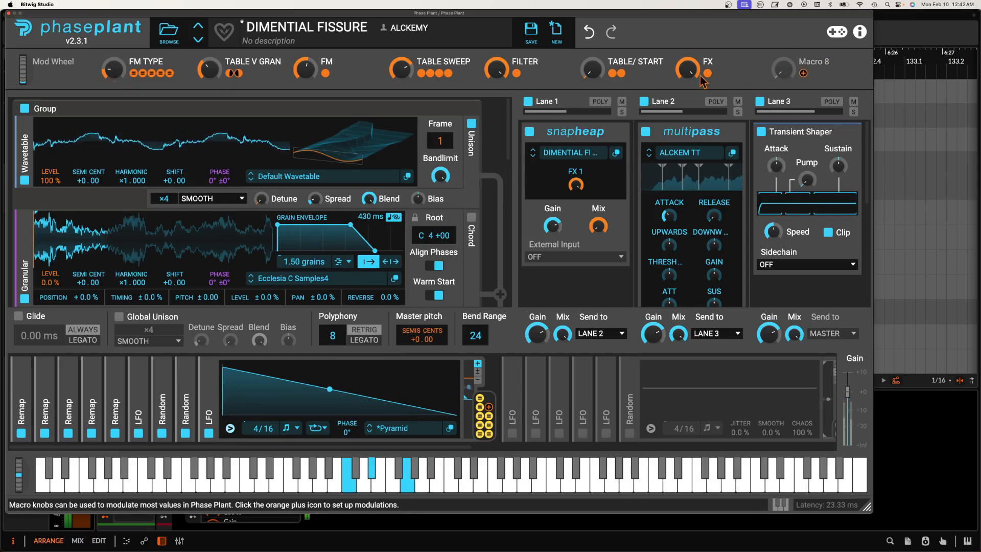
pyautogui.moveTo(591, 73); pyautogui.dragTo(591, 23)
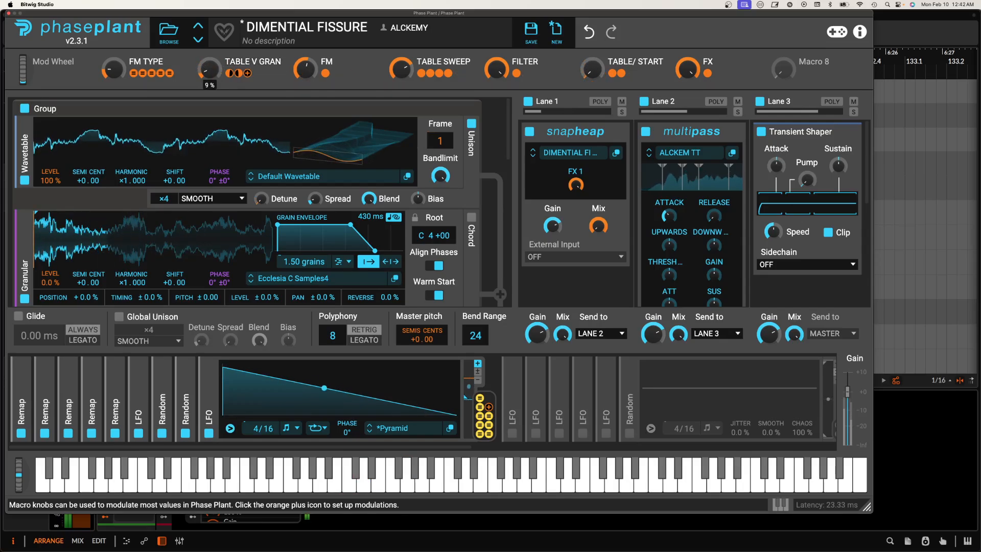
# - Return the TABLE V GRAN, FM TYPE and FM macros to zero
pyautogui.moveTo(210, 67); pyautogui.dragTo(210, 81)
pyautogui.moveTo(110, 70); pyautogui.dragTo(111, 94)
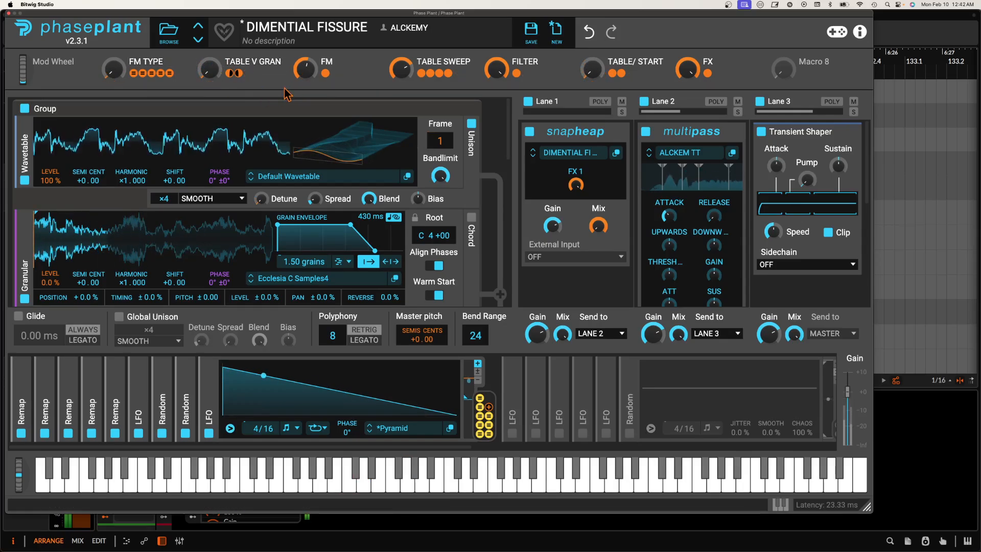
pyautogui.moveTo(305, 68); pyautogui.dragTo(305, 94)
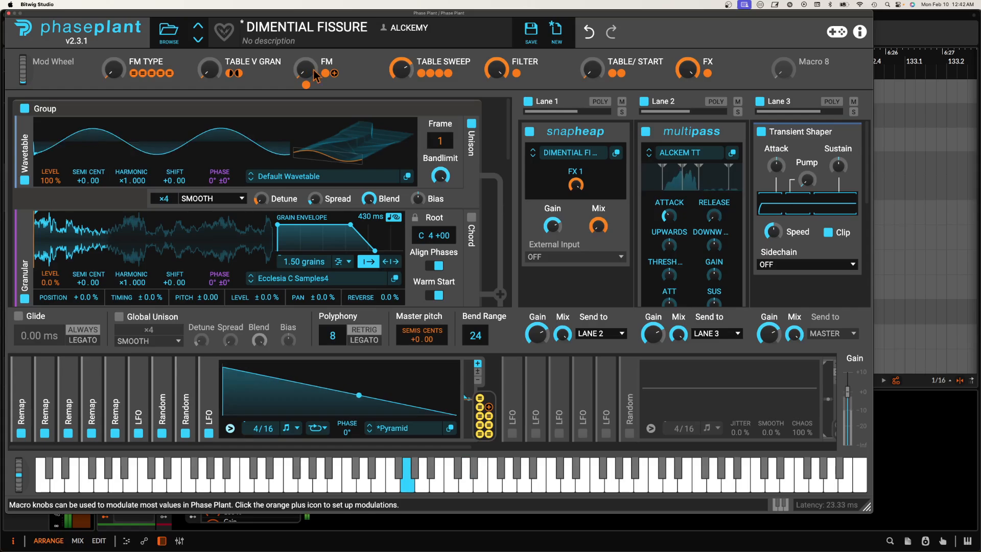
# - Lower snapheap's FX 1, and disable effect Lane 1 and Lane 2
pyautogui.moveTo(576, 185); pyautogui.dragTo(576, 185)
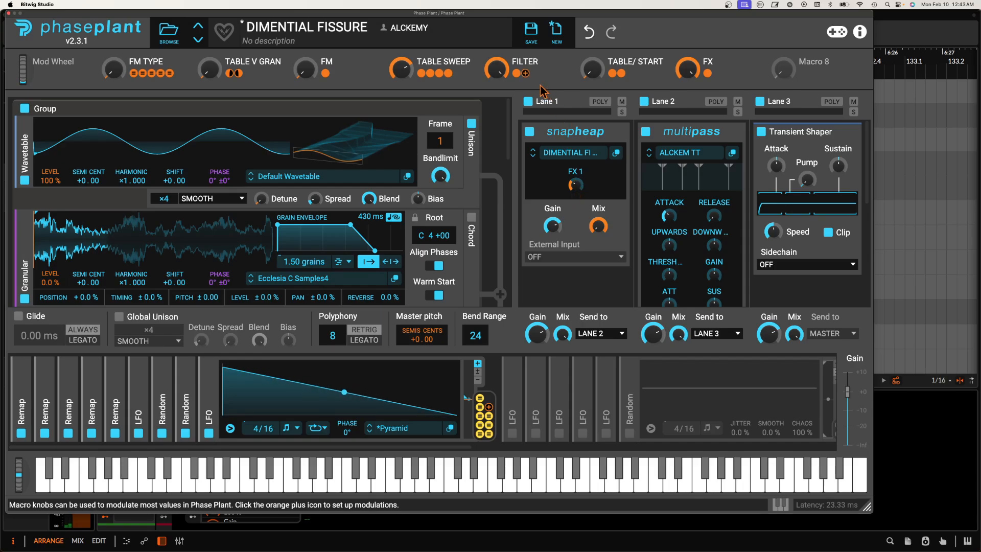
pyautogui.click(528, 101)
pyautogui.click(644, 101)
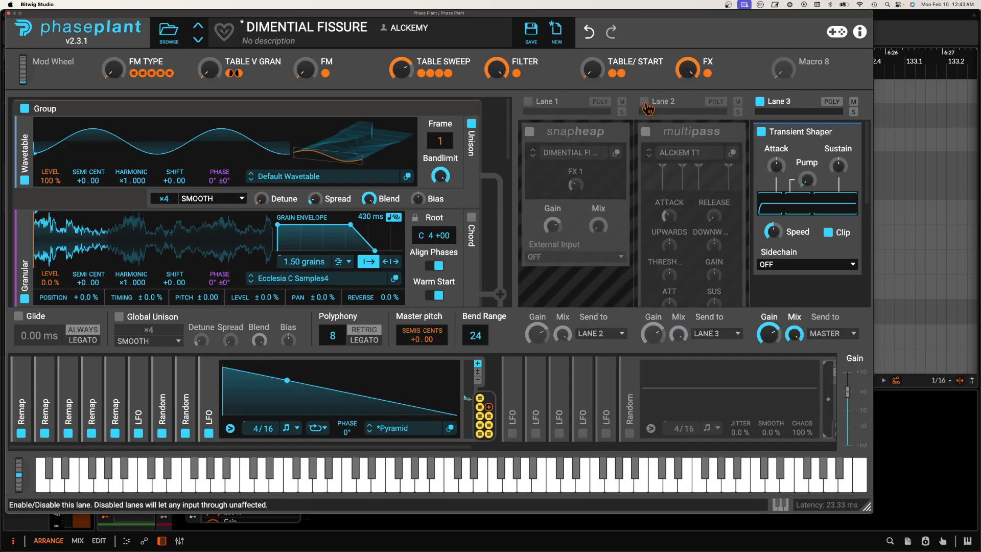
# - Try several samples from the Ecclesia Granular samples folder in the Granular oscillator and keep Ecclesia C Samples124
pyautogui.scroll(-1, 258, 176)
pyautogui.scroll(1, 258, 177)
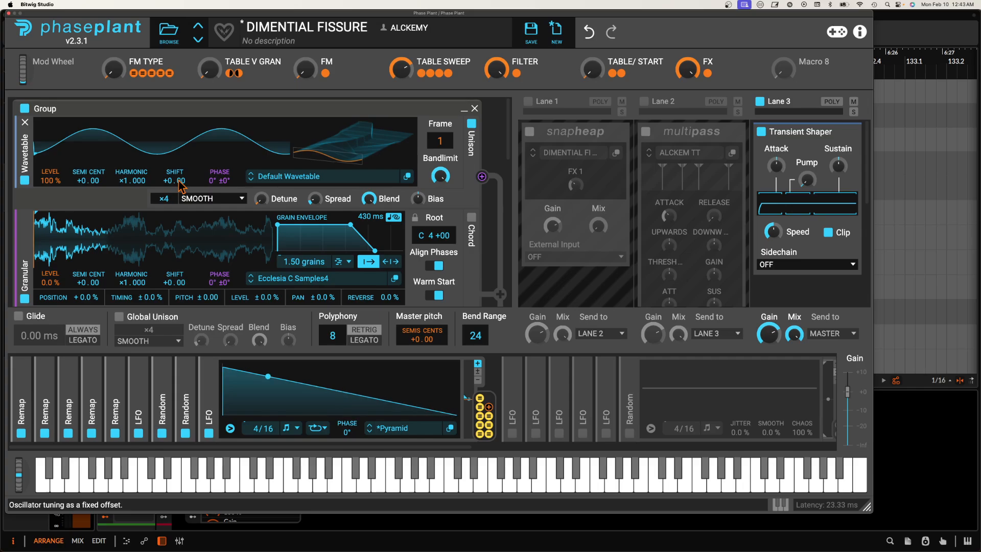
pyautogui.click(278, 280)
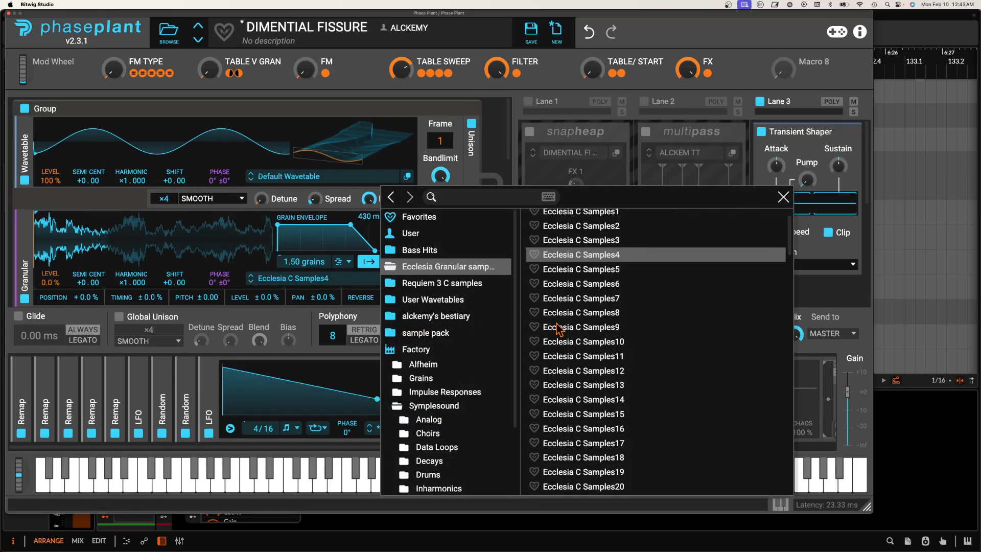
pyautogui.scroll(-8, 558, 329)
pyautogui.scroll(-15, 558, 330)
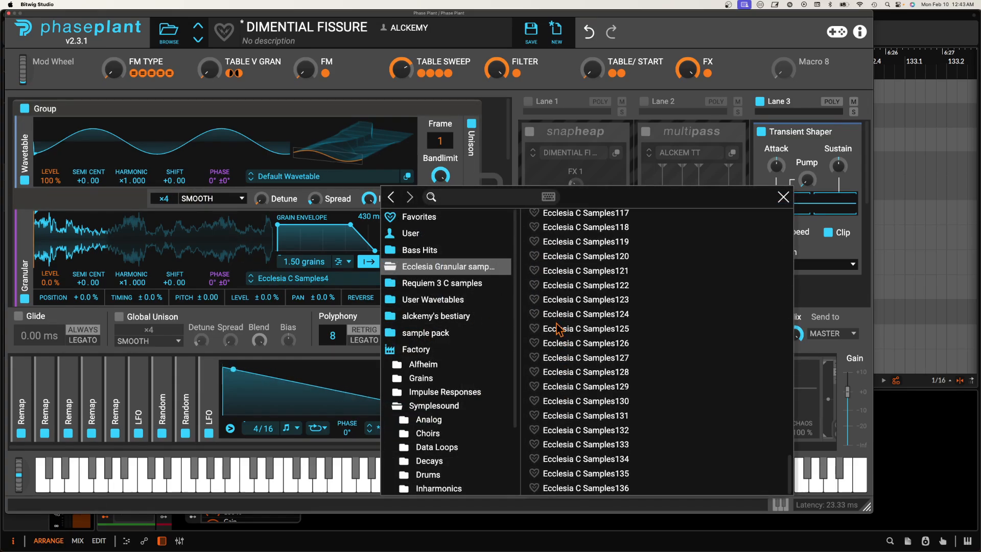
pyautogui.click(584, 372)
pyautogui.click(576, 415)
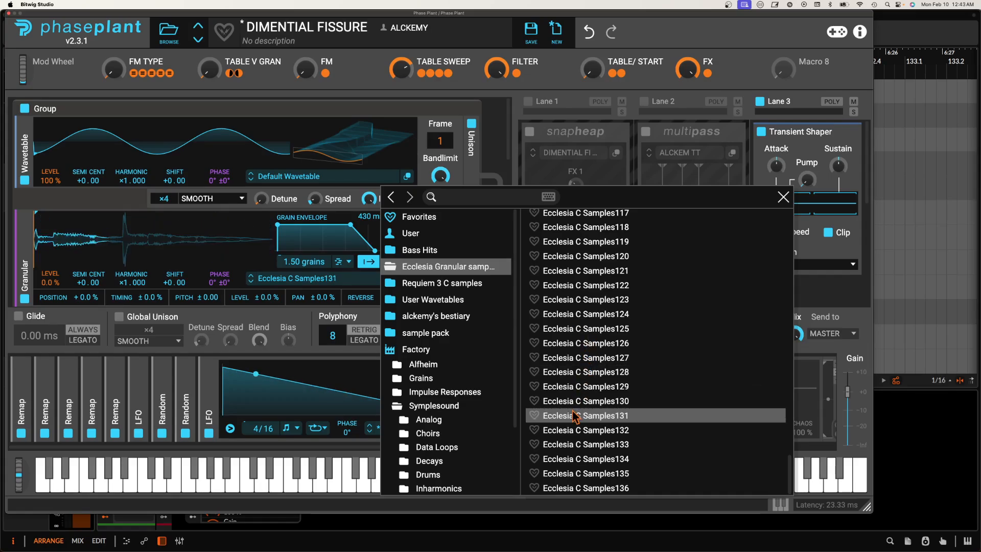
pyautogui.click(570, 432)
pyautogui.click(566, 359)
pyautogui.click(560, 314)
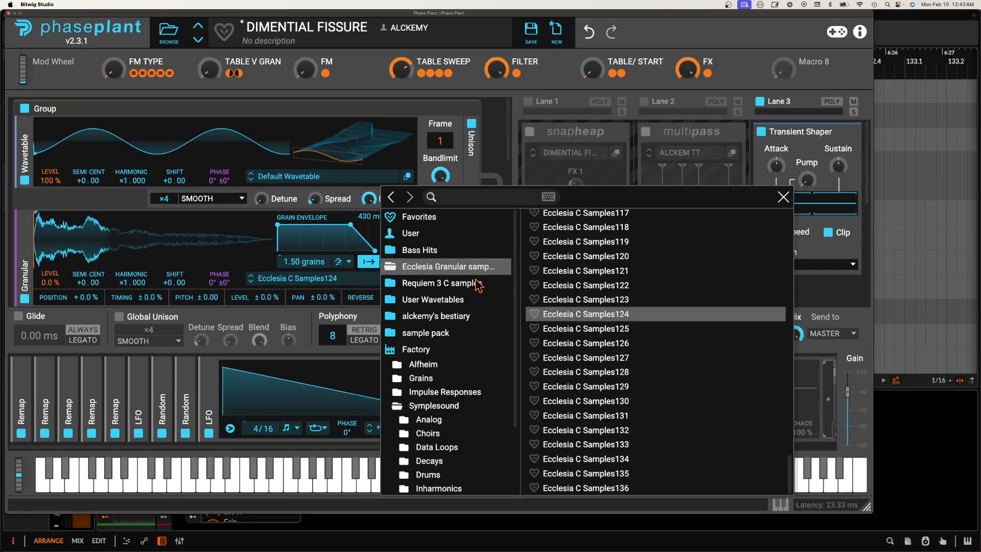
pyautogui.press('Escape')
# - Load the TABLE TUTORIAL wavetable from the user folder ECCLESIA Wavetables into the Wavetable oscillator
pyautogui.click(296, 176)
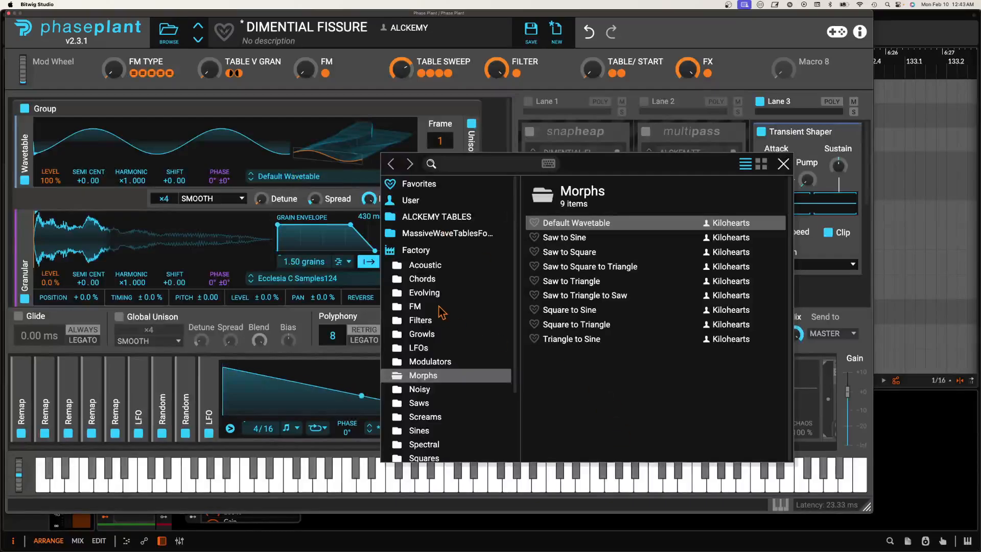
pyautogui.click(410, 199)
pyautogui.scroll(-3, 615, 340)
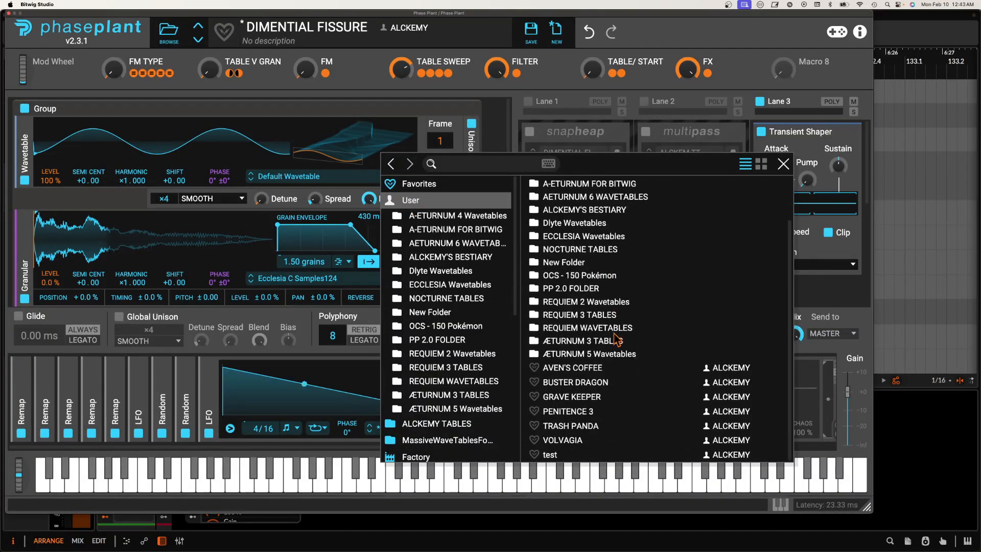
pyautogui.scroll(5, 618, 340)
pyautogui.click(583, 292)
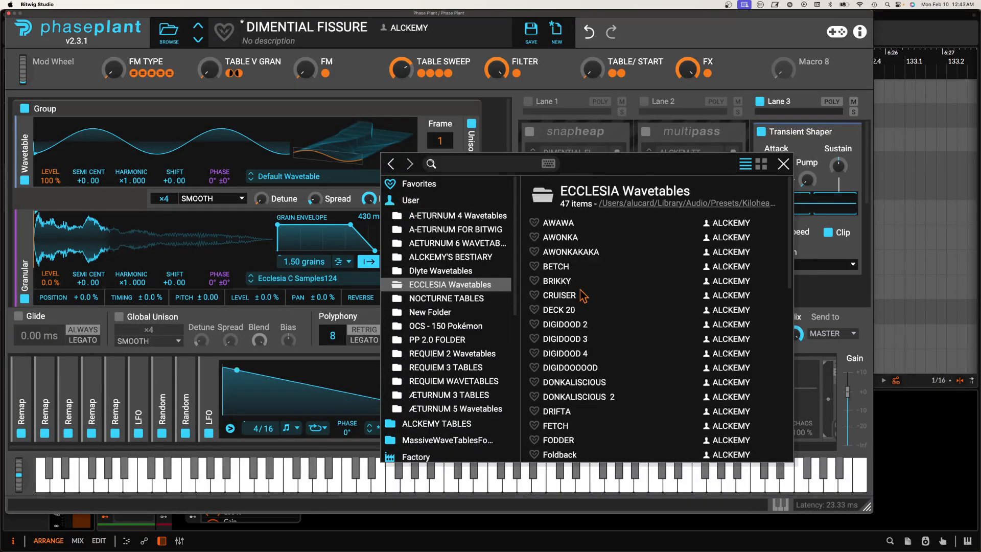
pyautogui.scroll(-10, 582, 296)
pyautogui.click(574, 327)
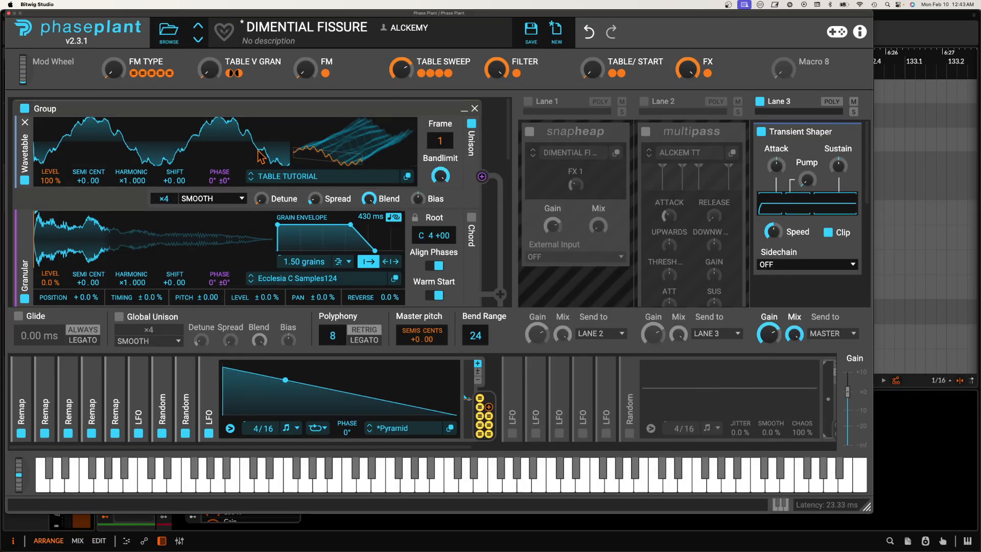
# - Try out the TABLE/ START macro, and set the TABLE V GRAN macro partway to blend the wavetable with the granular oscillator
pyautogui.moveTo(595, 73)
pyautogui.mouseDown()
pyautogui.moveTo(595, 51)
pyautogui.moveTo(594, 81)
pyautogui.mouseUp()
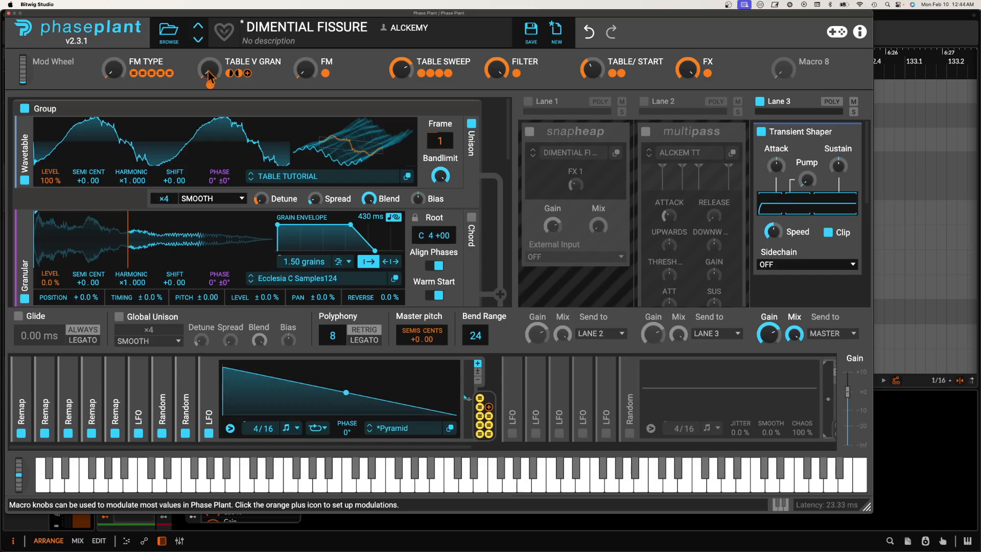
pyautogui.moveTo(208, 73)
pyautogui.mouseDown()
pyautogui.moveTo(208, 47)
pyautogui.moveTo(208, 72)
pyautogui.mouseUp()
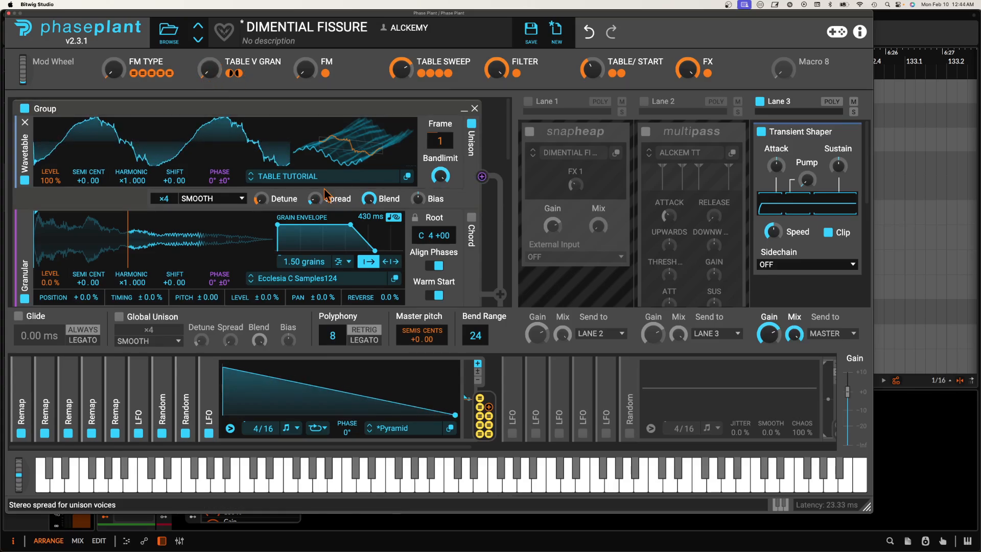
pyautogui.click(168, 63)
pyautogui.click(192, 78)
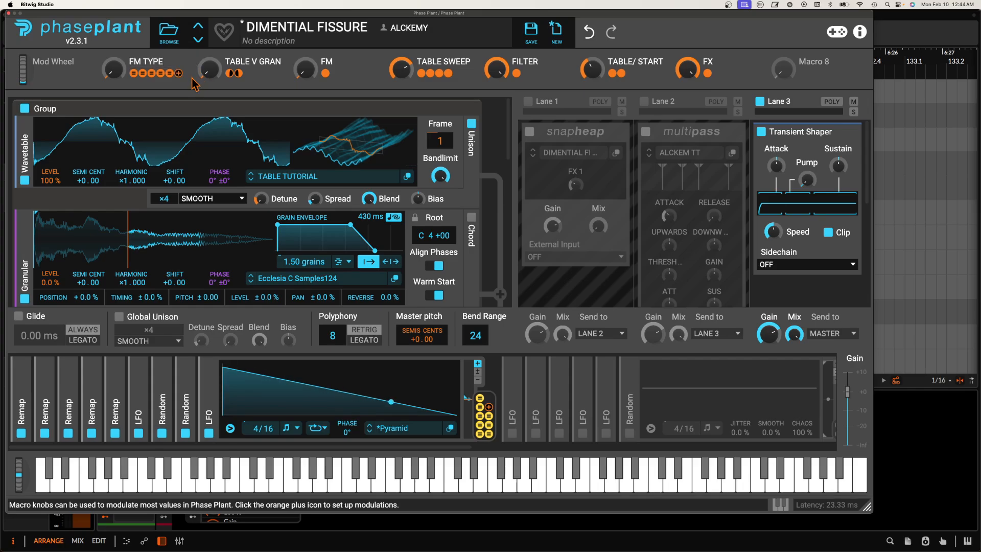
pyautogui.moveTo(214, 76); pyautogui.dragTo(215, 46)
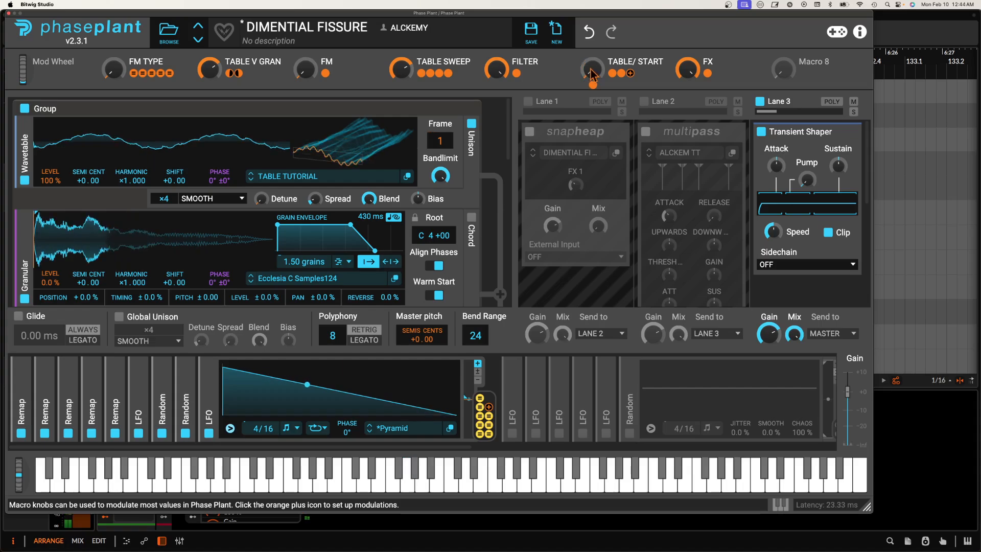
pyautogui.moveTo(210, 69); pyautogui.dragTo(210, 78)
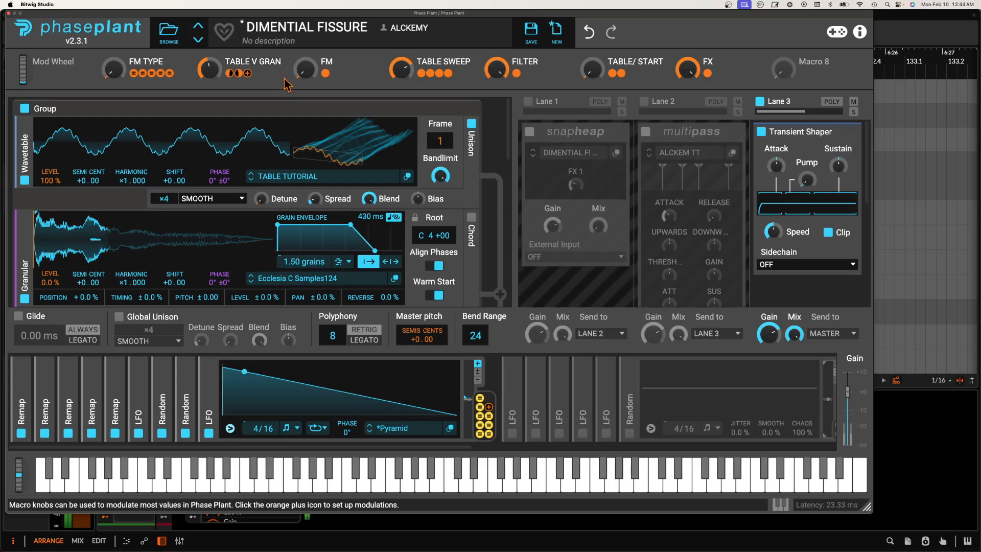
# - Turn the FM macro up to full and review the modulating wavetable oscillators from YETTI to WRETCH
pyautogui.moveTo(213, 73)
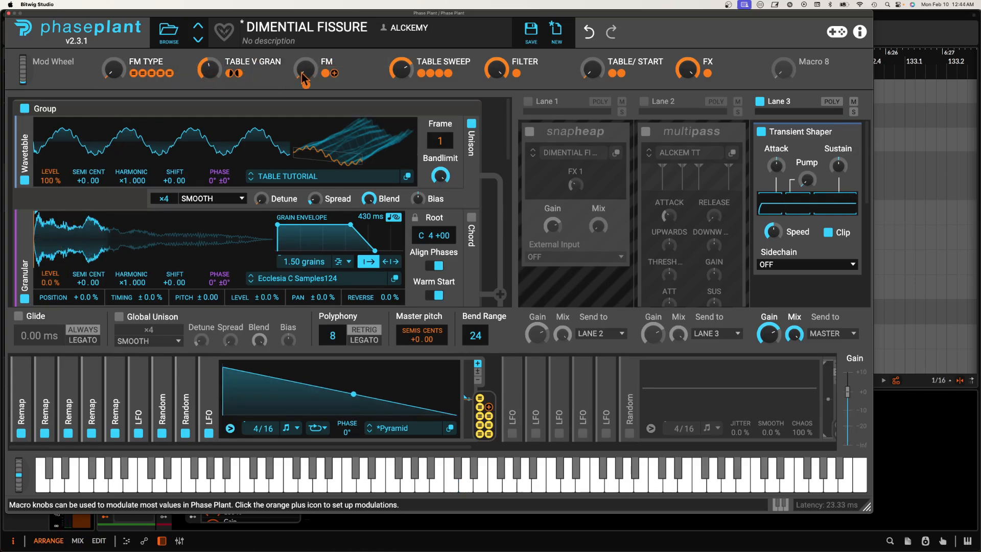
pyautogui.moveTo(303, 73); pyautogui.dragTo(303, 23)
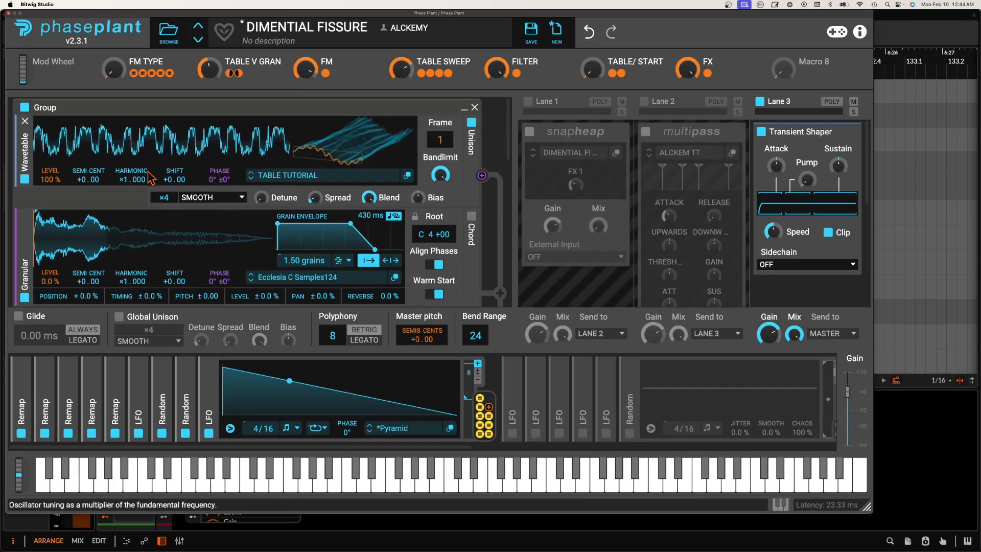
pyautogui.scroll(-3, 184, 162)
pyautogui.scroll(-3, 176, 173)
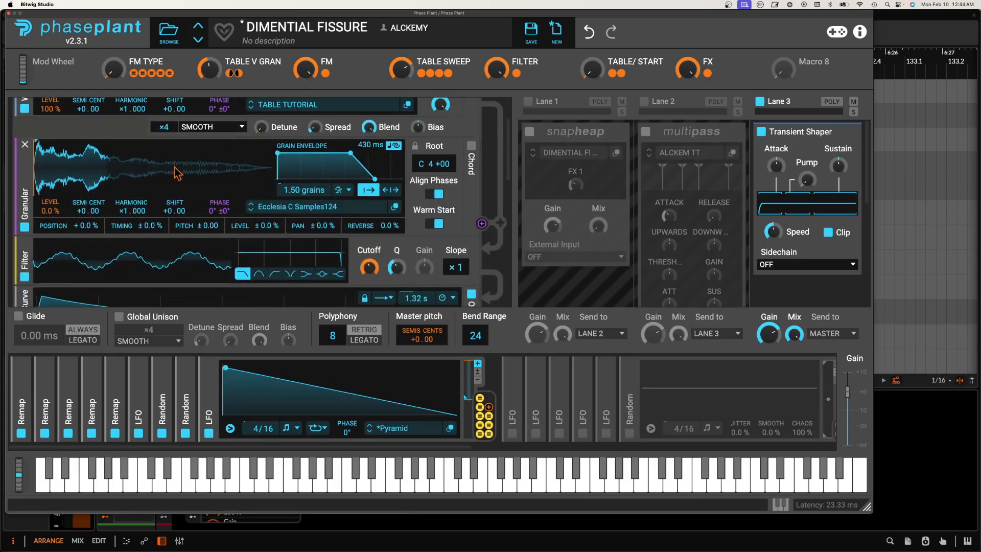
pyautogui.scroll(-2, 176, 173)
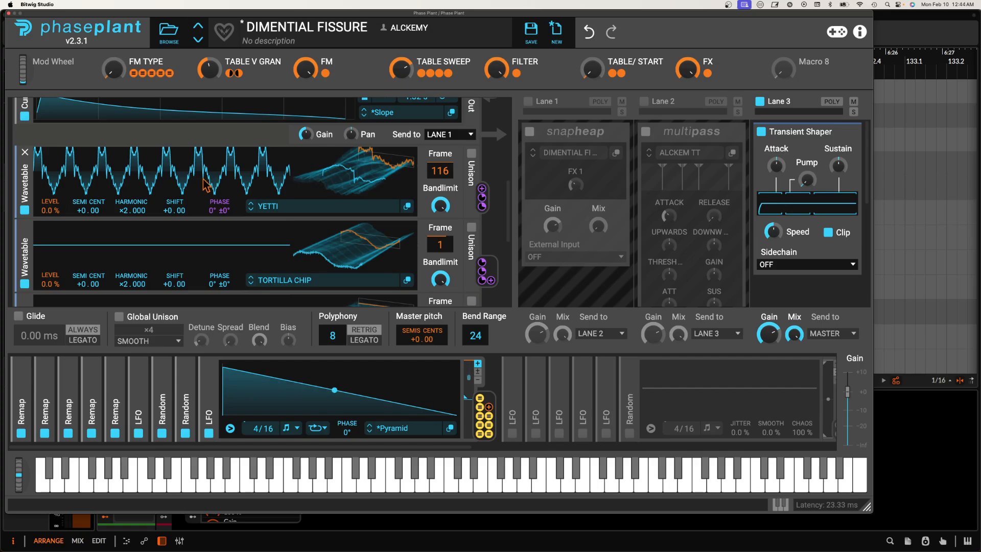
pyautogui.scroll(-2, 275, 172)
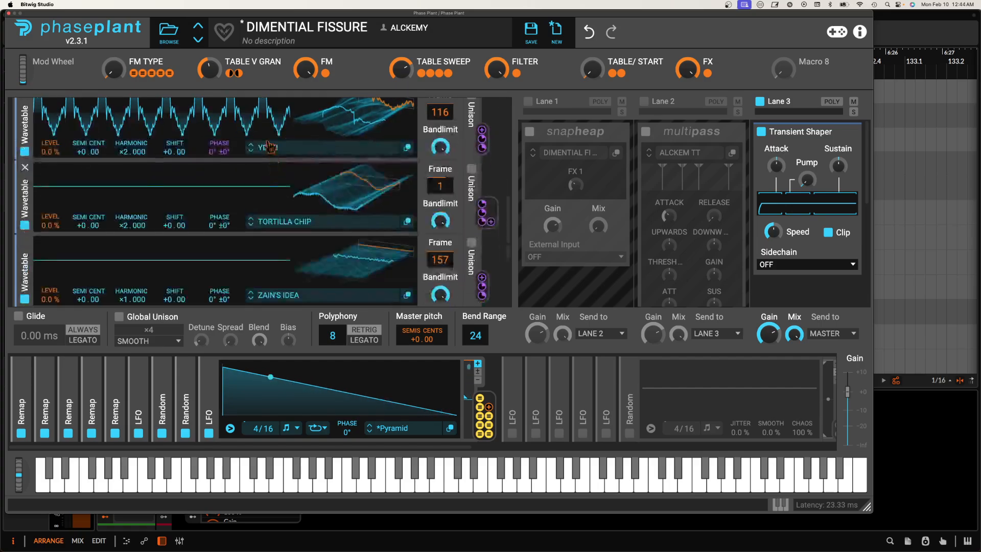
pyautogui.scroll(-2, 313, 192)
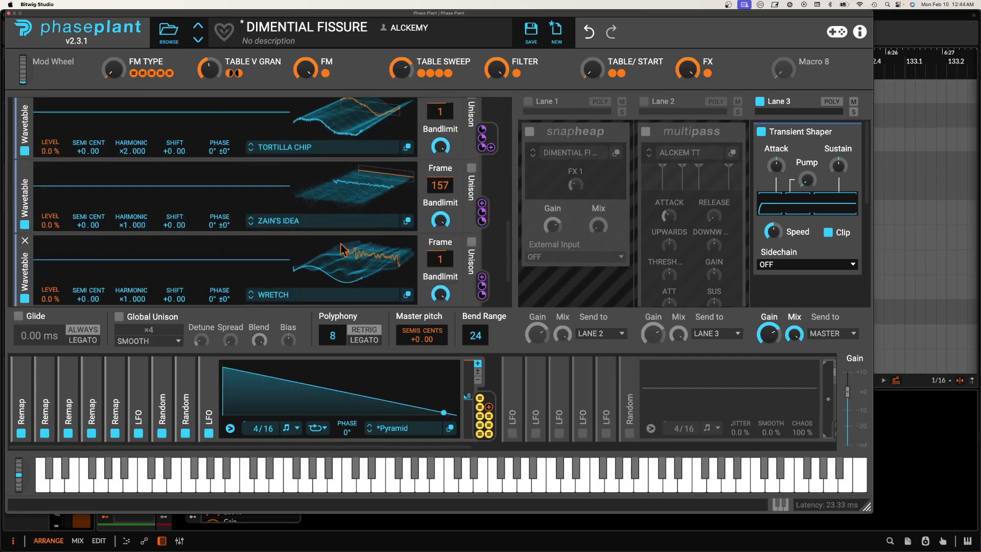
pyautogui.scroll(-1, 343, 249)
pyautogui.scroll(2, 316, 187)
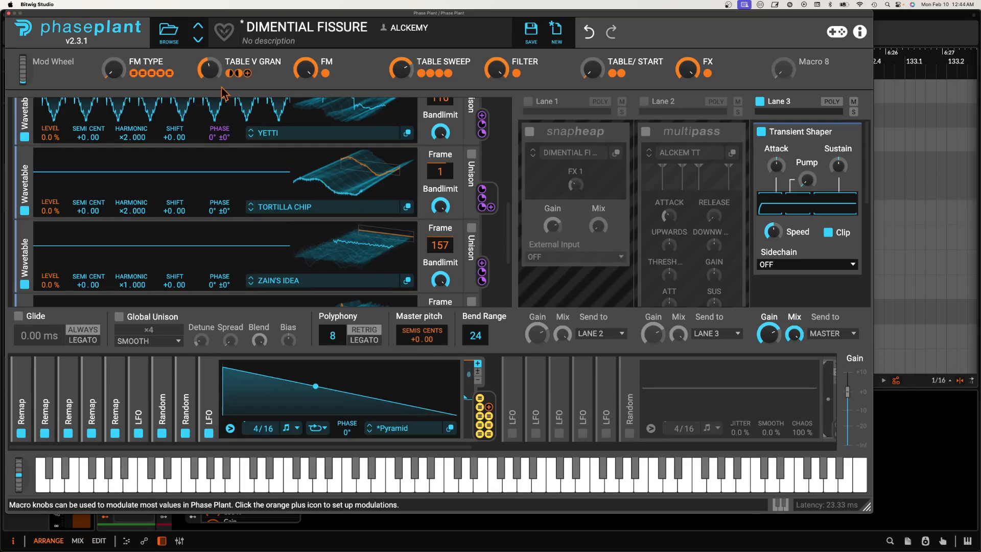
# - Try out the FM TYPE macro, return it to zero, and move the Pyramid LFO's peak toward the end of its cycle
pyautogui.moveTo(115, 71); pyautogui.dragTo(114, 31)
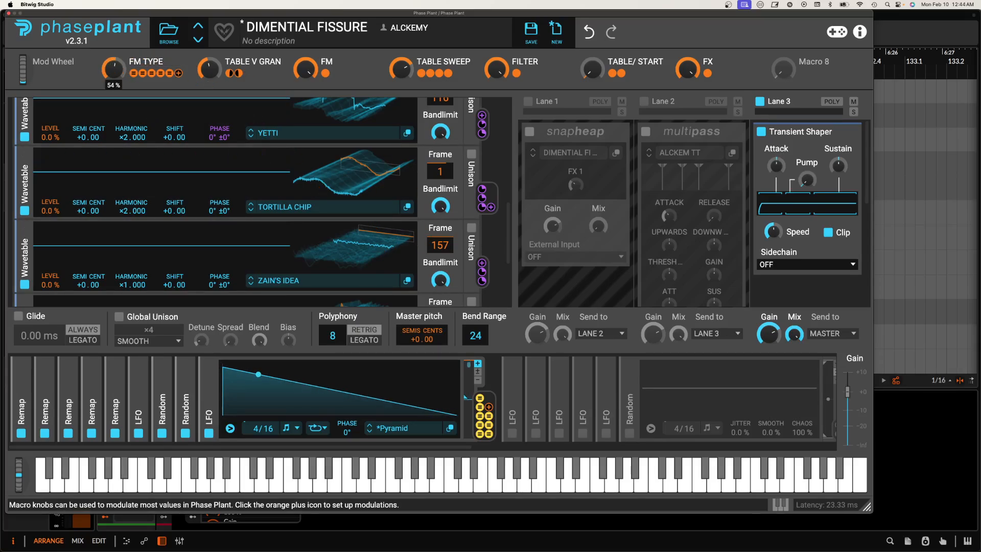
pyautogui.moveTo(114, 69); pyautogui.dragTo(114, 121)
pyautogui.scroll(3, 94, 163)
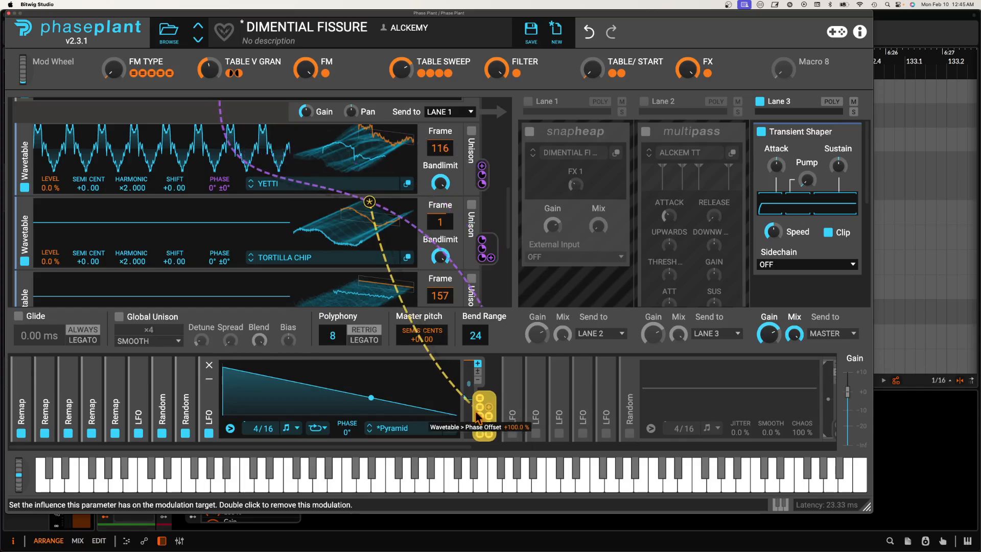
pyautogui.moveTo(231, 369); pyautogui.dragTo(433, 305)
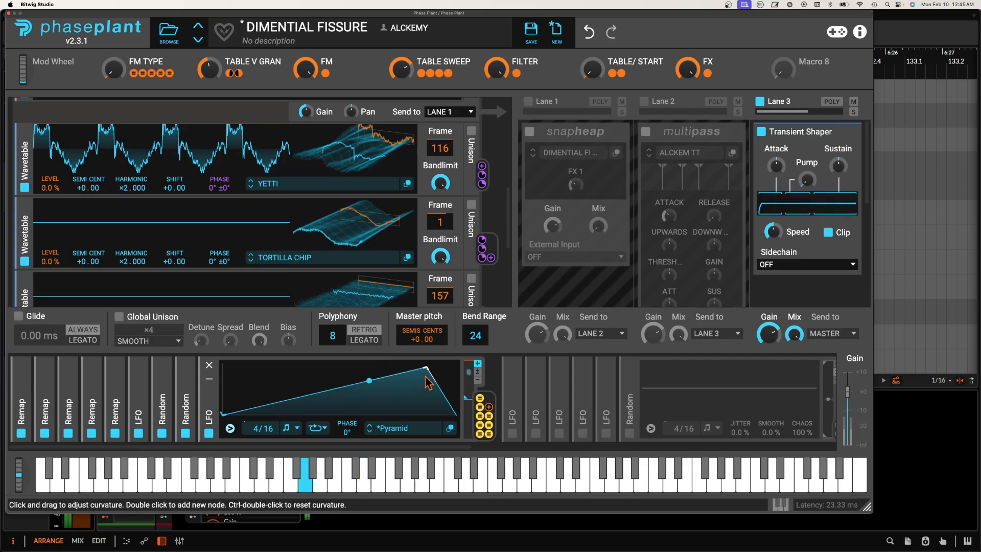
# - Expand the third Remap modulator, try several FM TYPE settings and leave the macro at 46 %, checking the mapping to the ZAIN'S IDEA level
pyautogui.moveTo(113, 68); pyautogui.dragTo(113, 43)
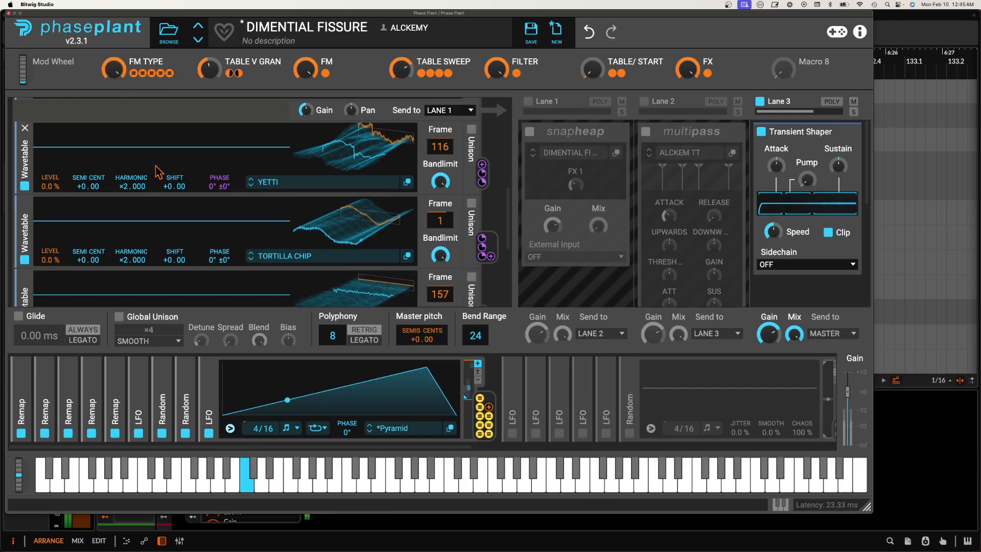
pyautogui.scroll(-3, 101, 236)
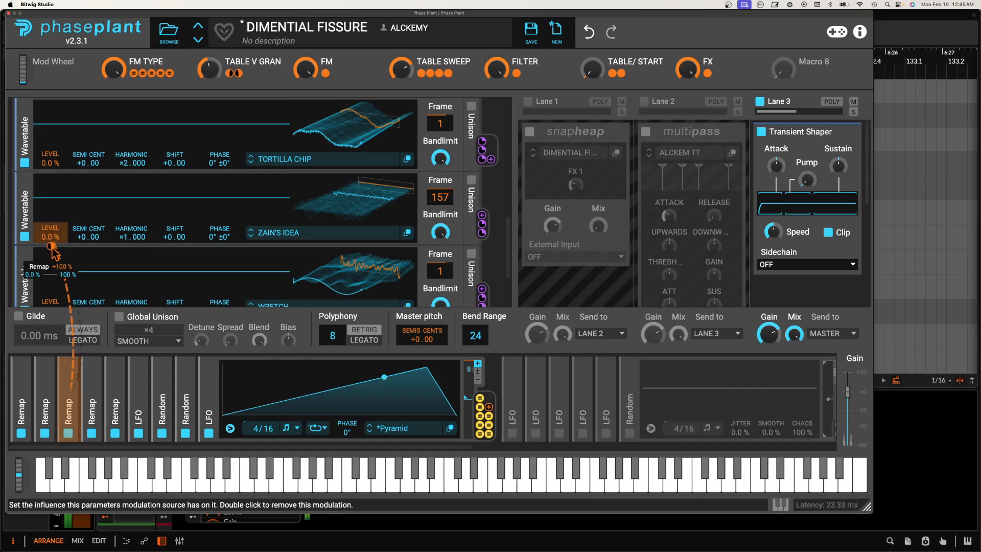
pyautogui.click(68, 382)
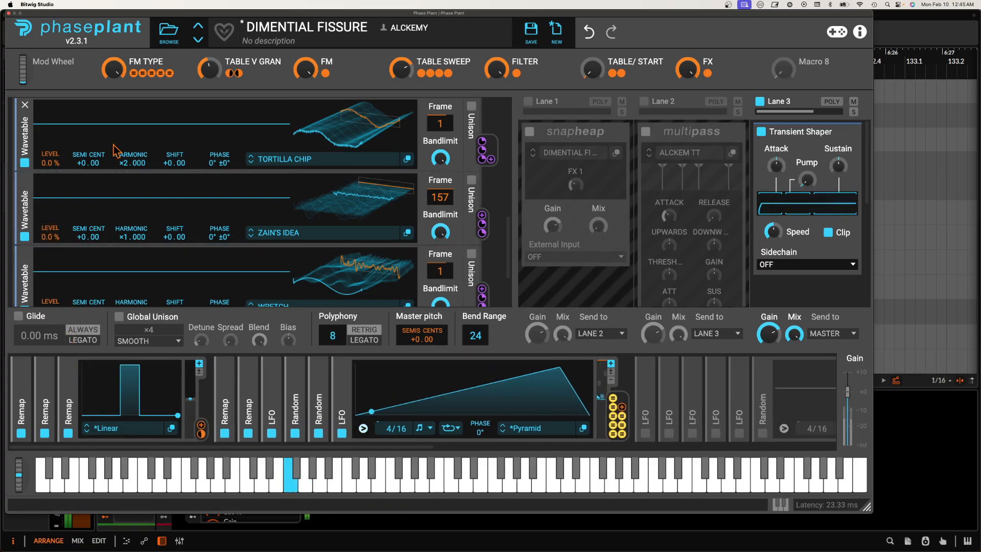
pyautogui.moveTo(113, 70); pyautogui.dragTo(113, 75)
pyautogui.scroll(-1, 108, 188)
pyautogui.scroll(-3, 110, 193)
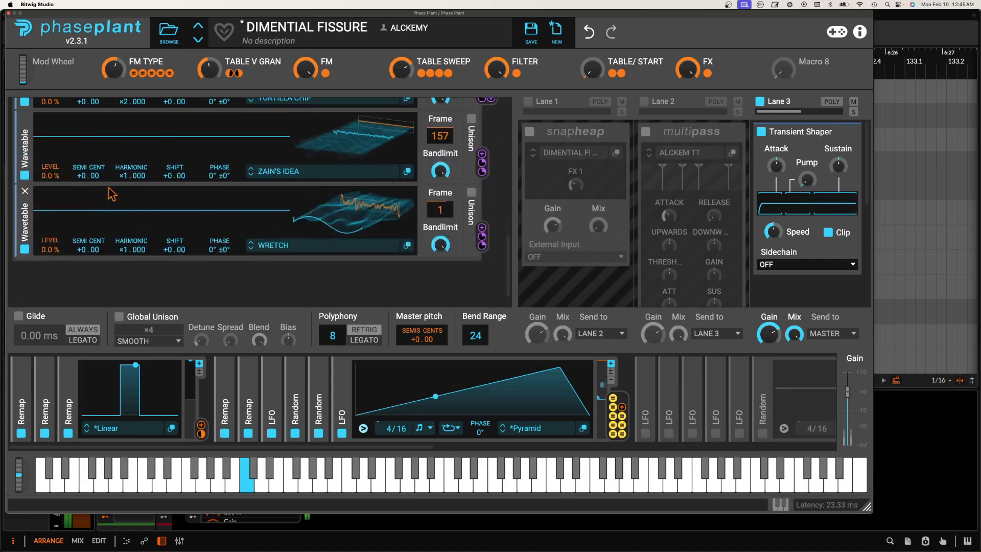
pyautogui.moveTo(113, 70); pyautogui.dragTo(114, 60)
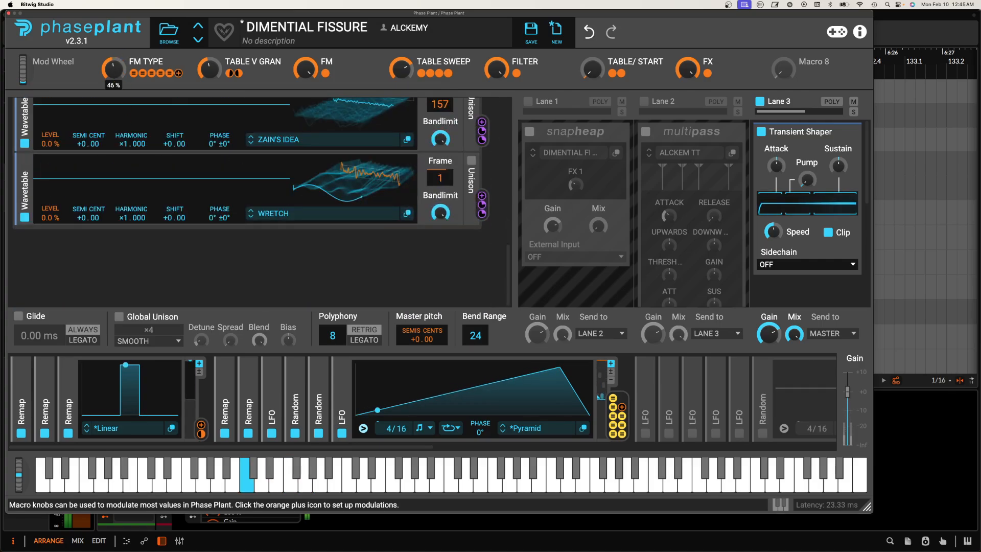
pyautogui.moveTo(201, 425); pyautogui.dragTo(51, 153)
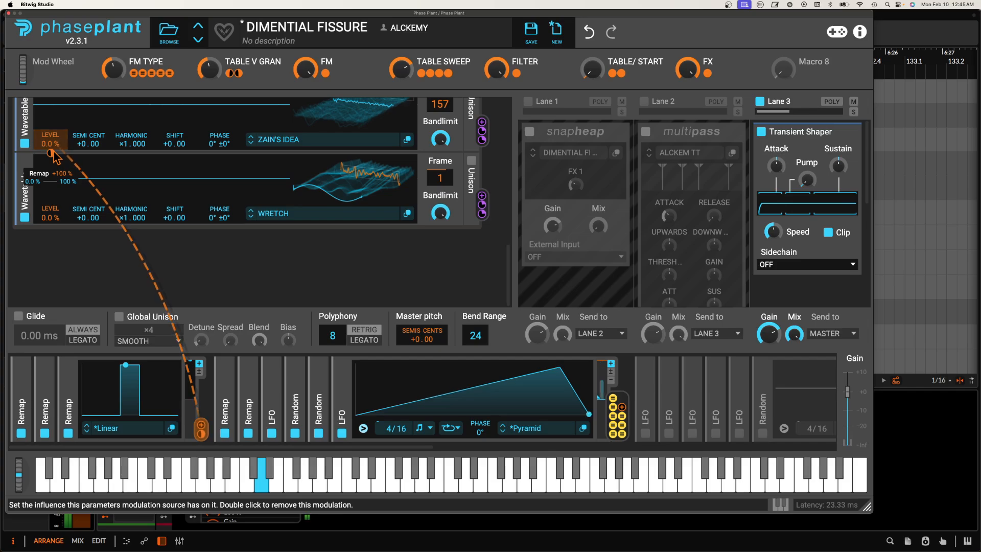
# - Lower the TABLE SWEEP macro to zero and raise it to 45 %, and turn the FM TYPE macro up slightly
pyautogui.scroll(1, 252, 169)
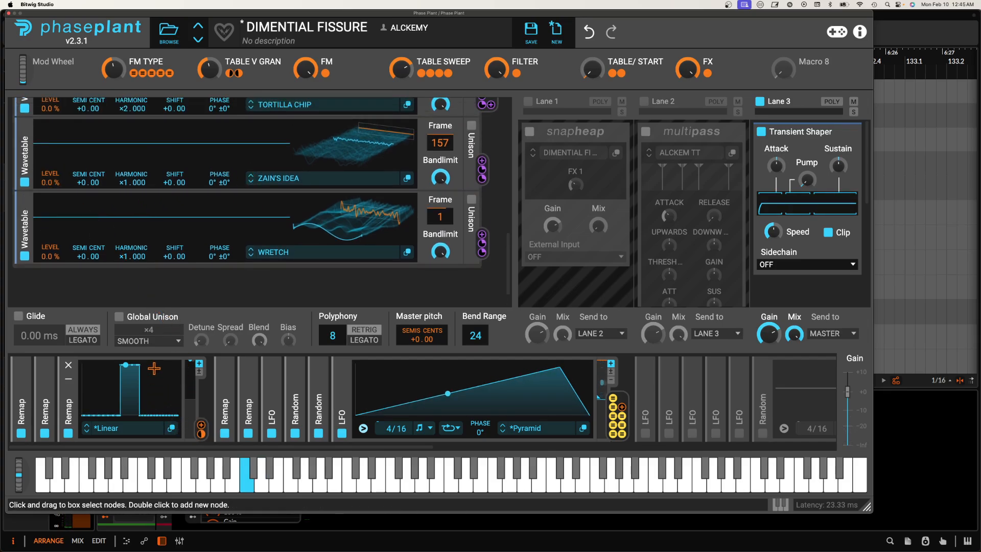
pyautogui.scroll(5, 286, 215)
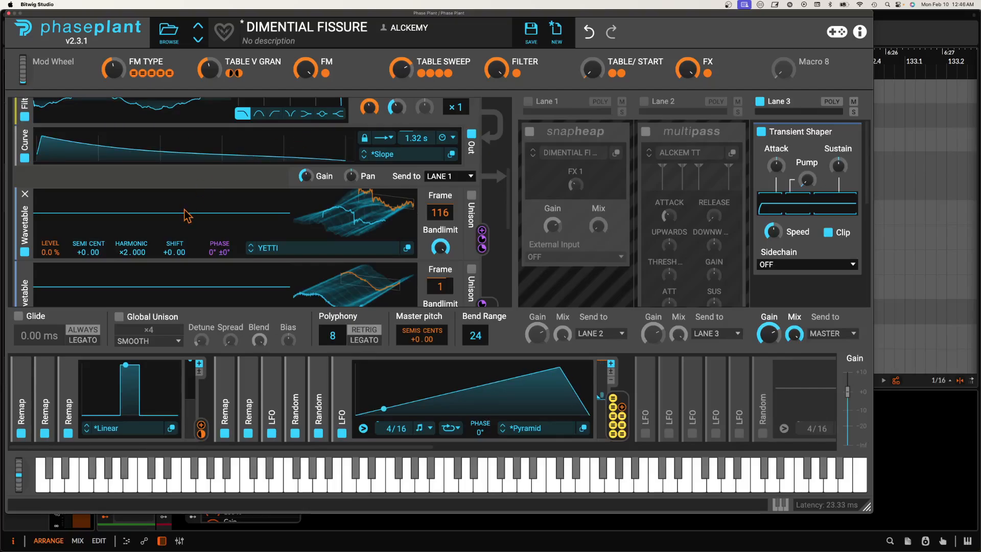
pyautogui.scroll(-4, 187, 215)
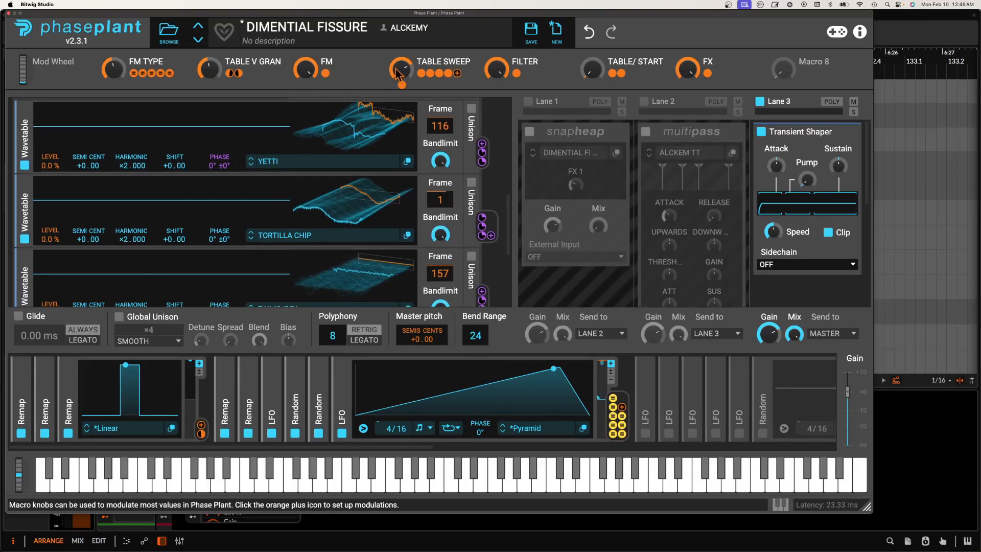
pyautogui.moveTo(401, 69); pyautogui.dragTo(404, 147)
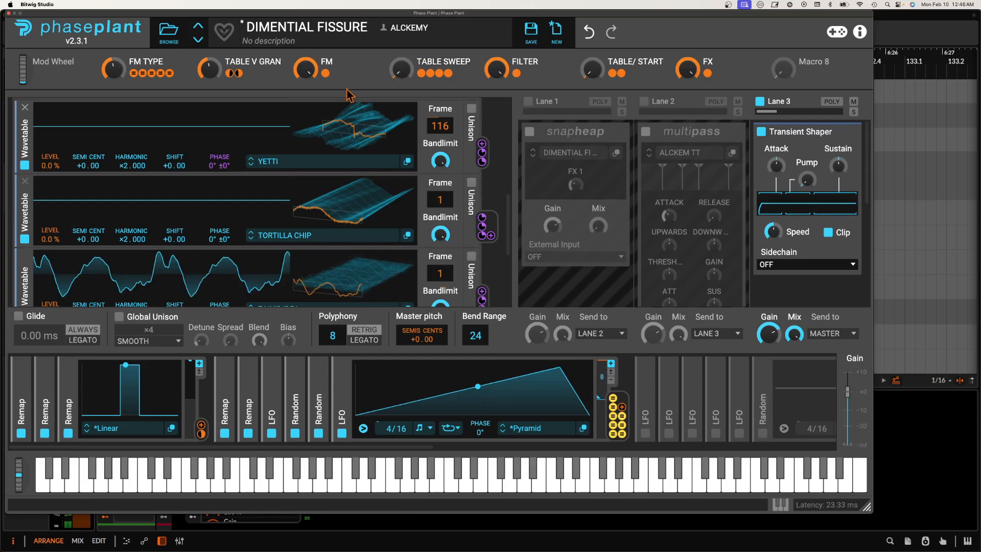
pyautogui.moveTo(398, 72); pyautogui.dragTo(398, 32)
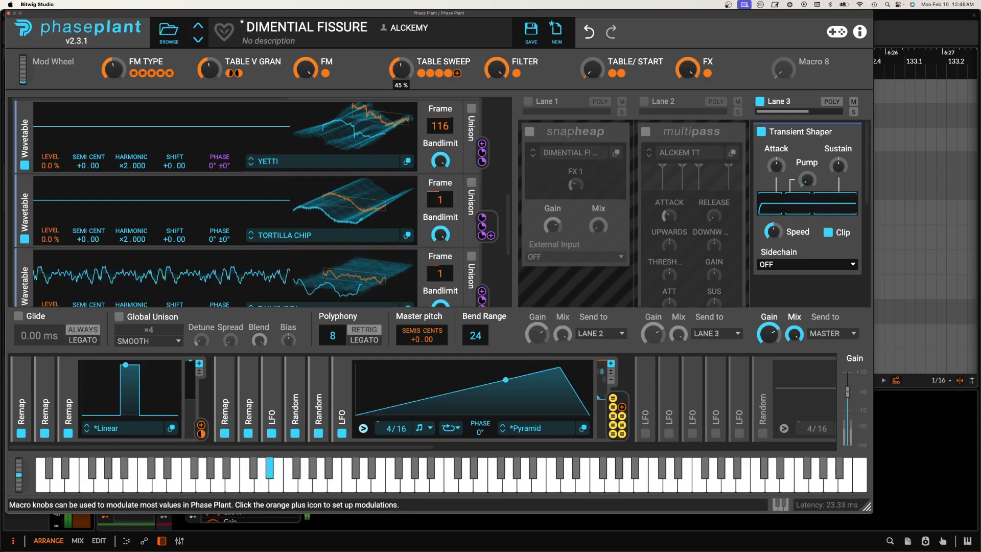
pyautogui.moveTo(114, 72); pyautogui.dragTo(114, 56)
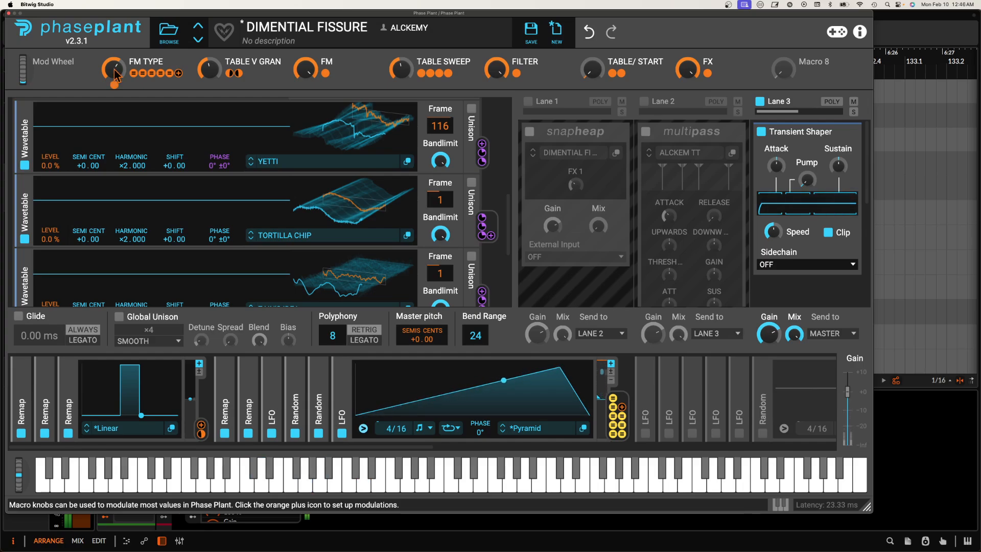
# - Enable Chord on the Granular oscillator and set its chord type to OCTAVES
pyautogui.scroll(5, 195, 138)
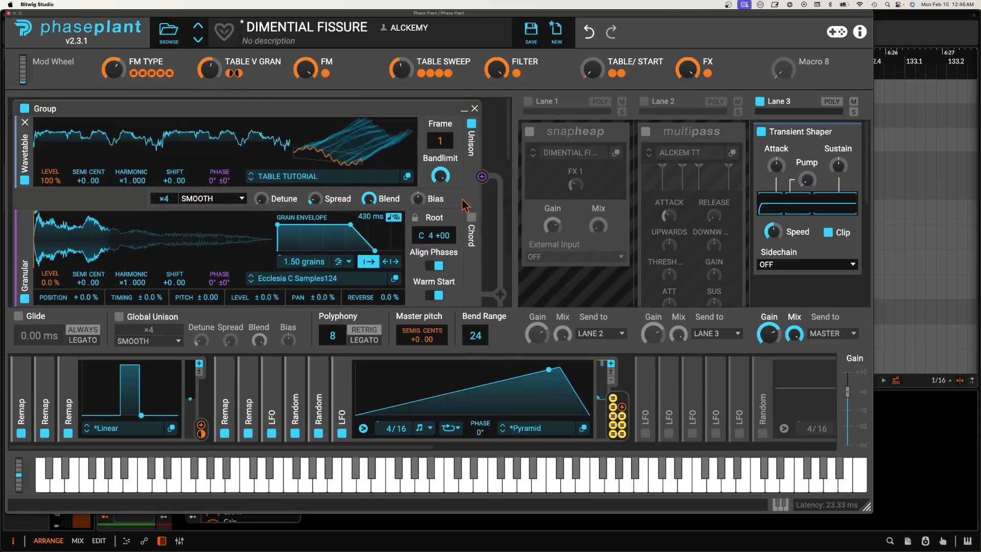
pyautogui.scroll(-2, 334, 240)
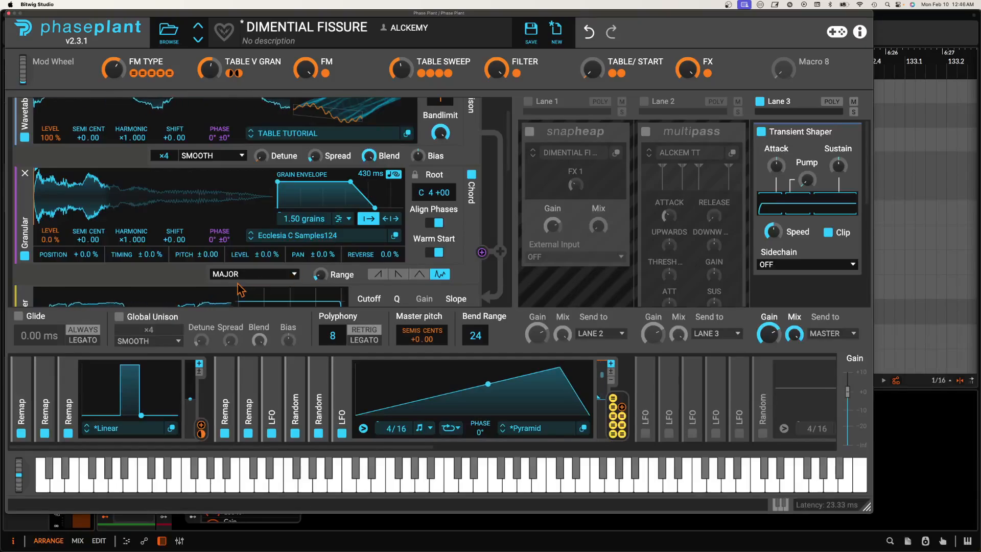
pyautogui.scroll(-1, 334, 240)
pyautogui.click(253, 261)
pyautogui.click(224, 261)
# - Shift the peak of the group's output Curve toward its end and set the curve length to 2.60 s
pyautogui.scroll(-5, 174, 205)
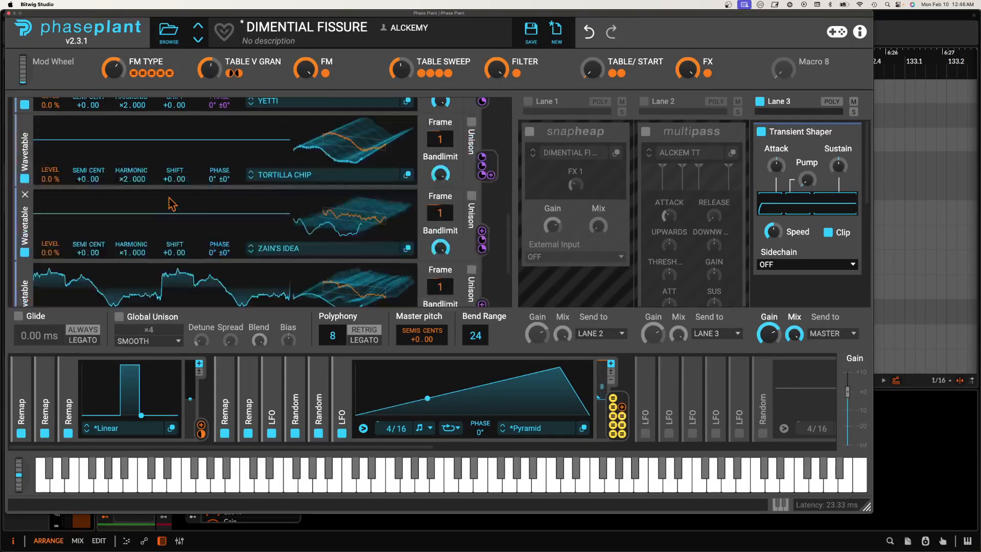
pyautogui.scroll(4, 170, 201)
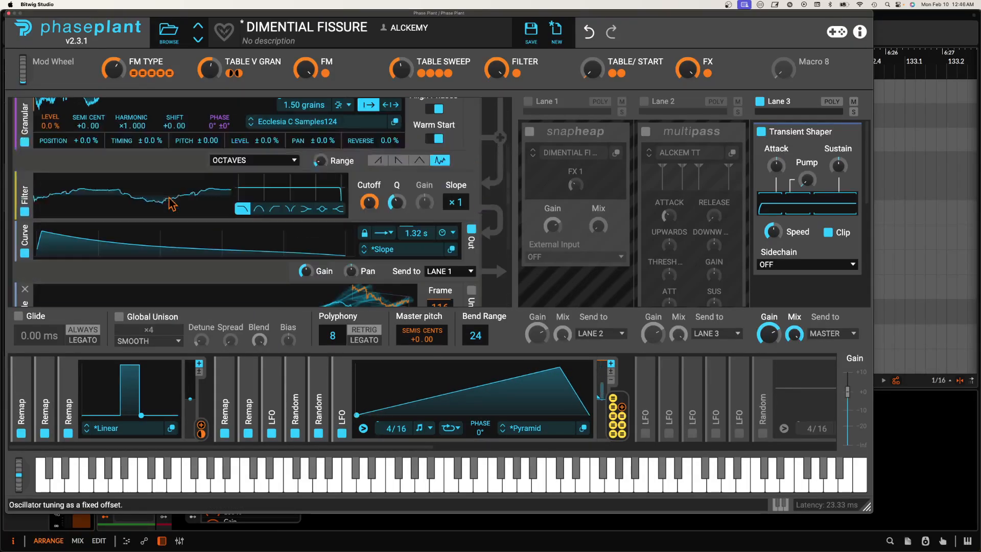
pyautogui.scroll(-2, 78, 214)
pyautogui.moveTo(44, 198); pyautogui.dragTo(261, 195)
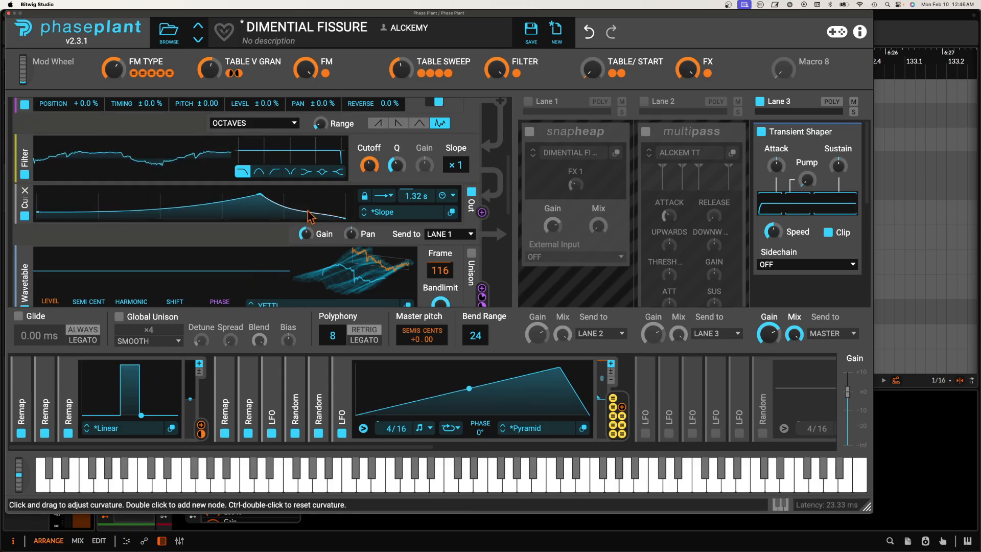
pyautogui.moveTo(416, 195); pyautogui.dragTo(416, 187)
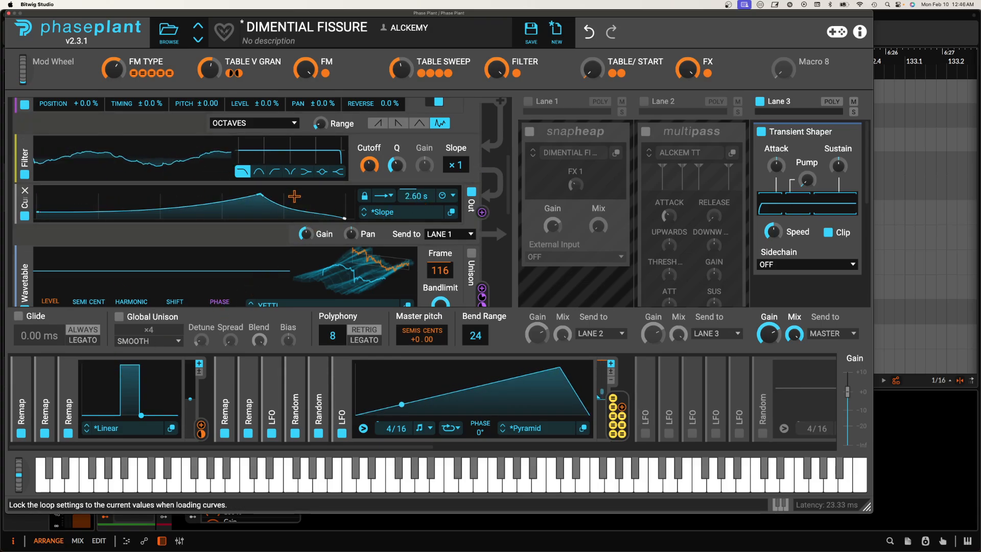
# - Reshape the output Curve with an early peak, a flat hold at full height, and an added node that ends the fall-off early
pyautogui.moveTo(260, 195); pyautogui.dragTo(79, 171)
pyautogui.doubleClick(159, 209)
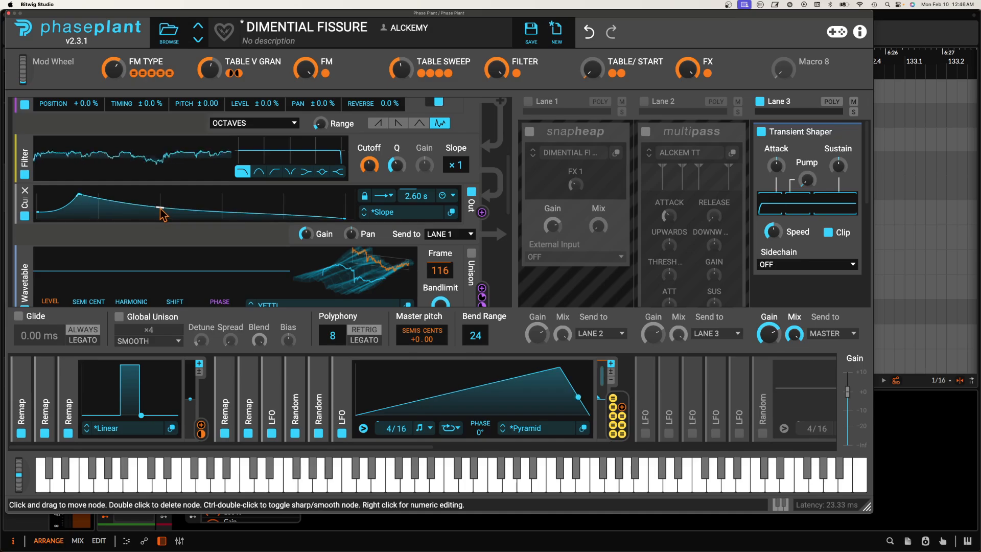
pyautogui.moveTo(159, 208); pyautogui.dragTo(158, 177)
pyautogui.doubleClick(209, 201)
pyautogui.moveTo(212, 206); pyautogui.dragTo(269, 239)
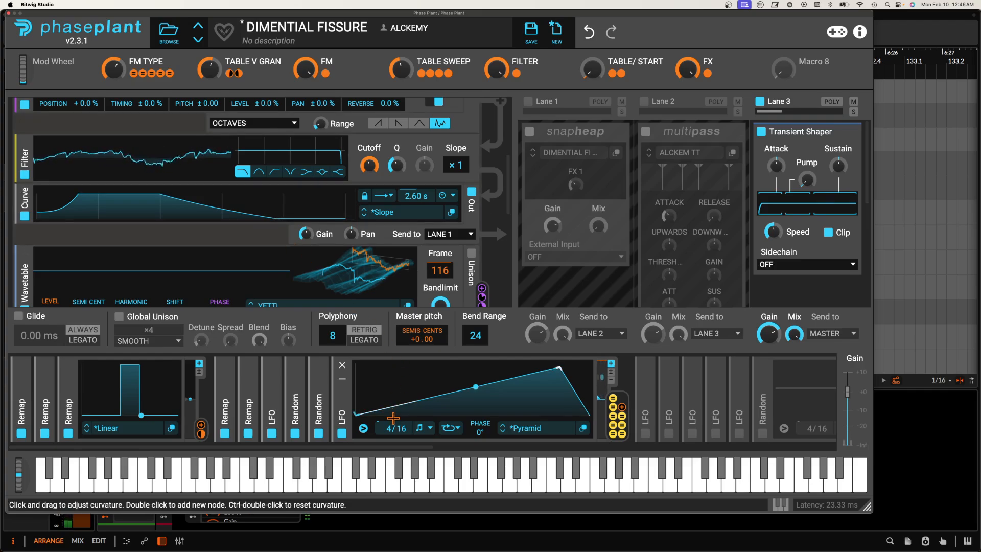
# - Slow the Pyramid LFO's rate to 20/16 and lengthen the output Curve to 6.63 s
pyautogui.moveTo(393, 430); pyautogui.dragTo(393, 421)
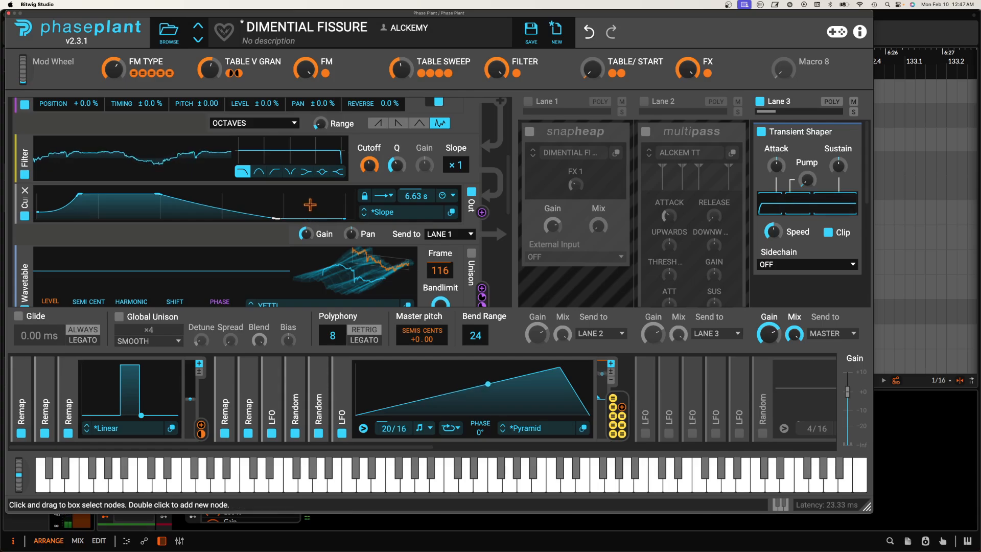
pyautogui.scroll(3, 292, 206)
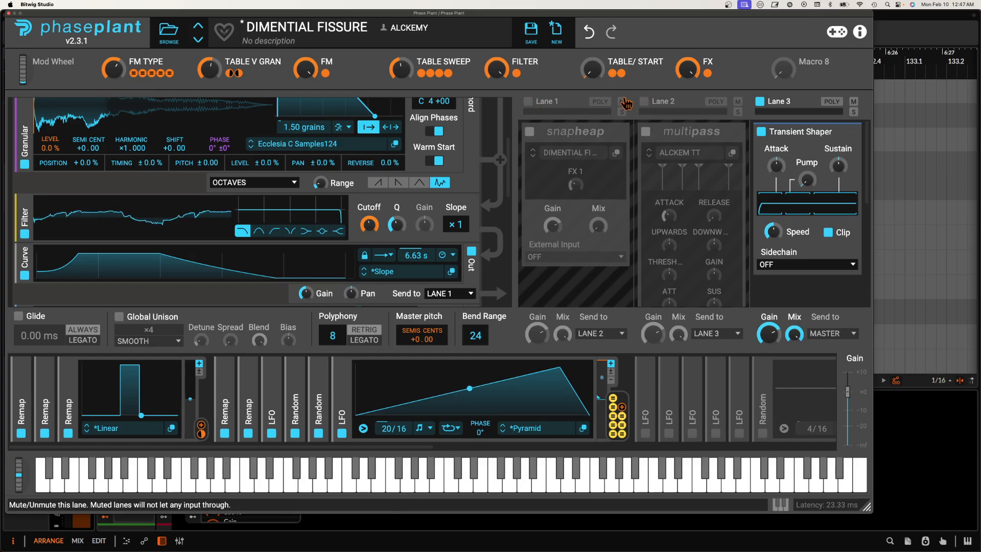
# - Enable effect Lane 1 with the FX macro turned up to full, and open the snapheap effect in its own editor
pyautogui.click(529, 103)
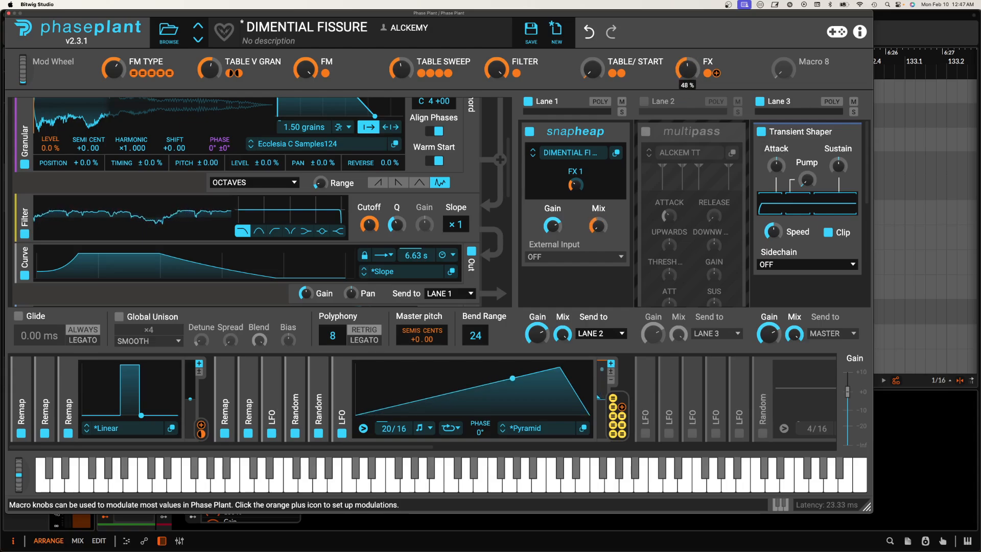
pyautogui.moveTo(716, 73); pyautogui.dragTo(579, 193)
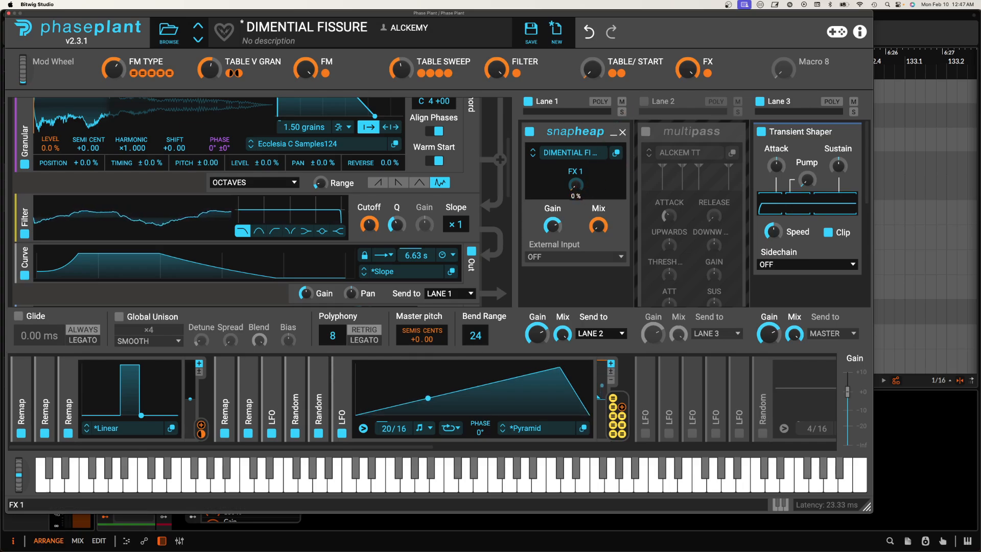
pyautogui.click(616, 153)
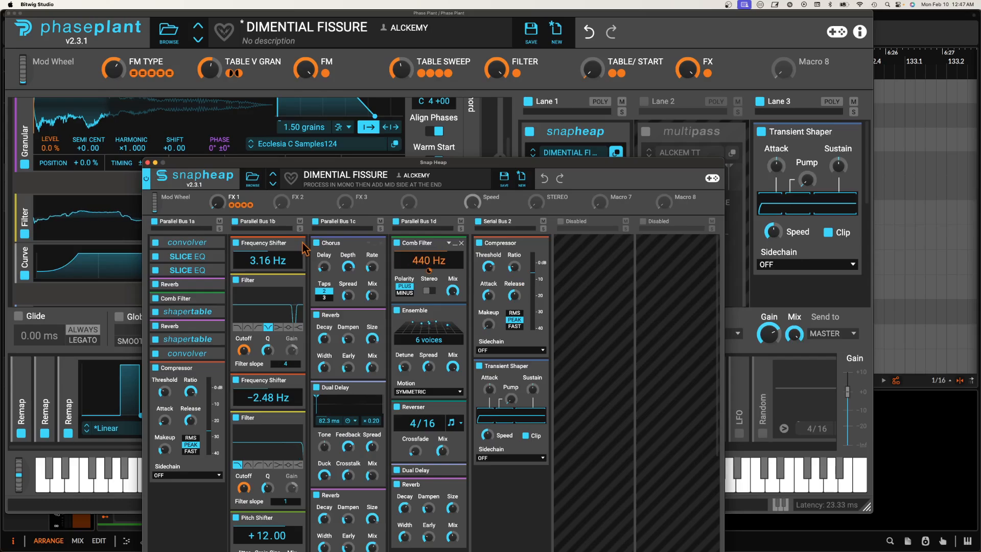
# - Bypass and re-enable Parallel Bus 1a in the snapheap effect, and raise its FX 1 macro to 84 %
pyautogui.moveTo(241, 163); pyautogui.dragTo(208, 35)
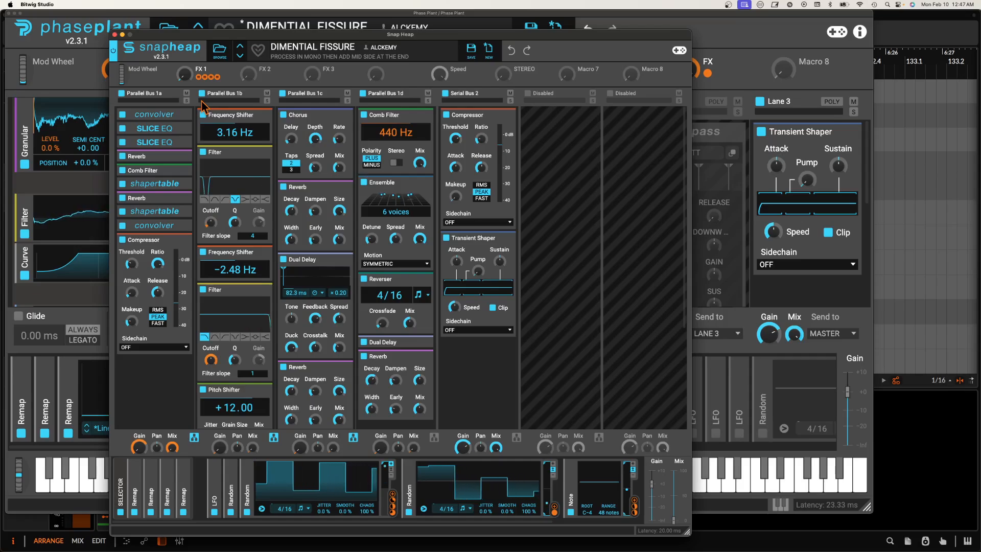
pyautogui.moveTo(235, 42); pyautogui.dragTo(304, 45)
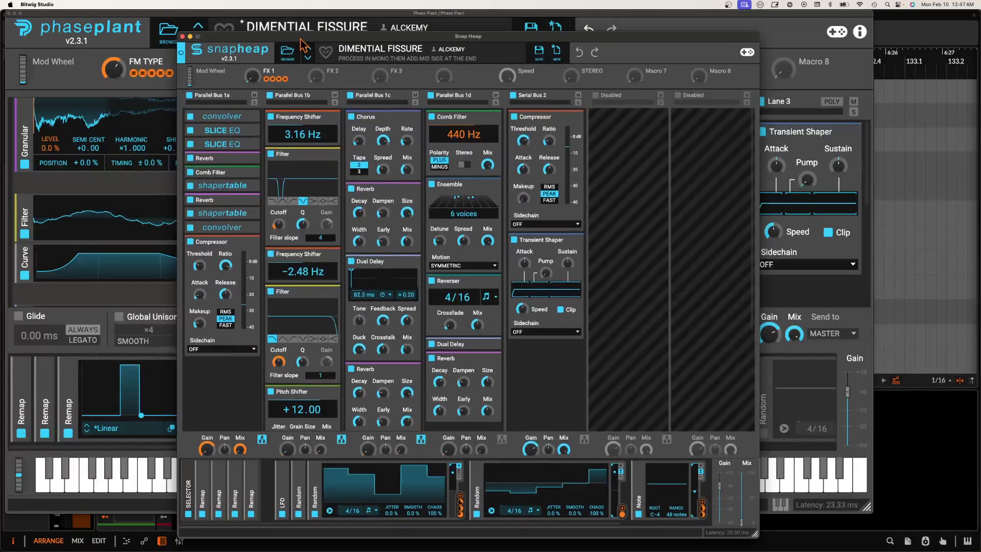
pyautogui.click(190, 96)
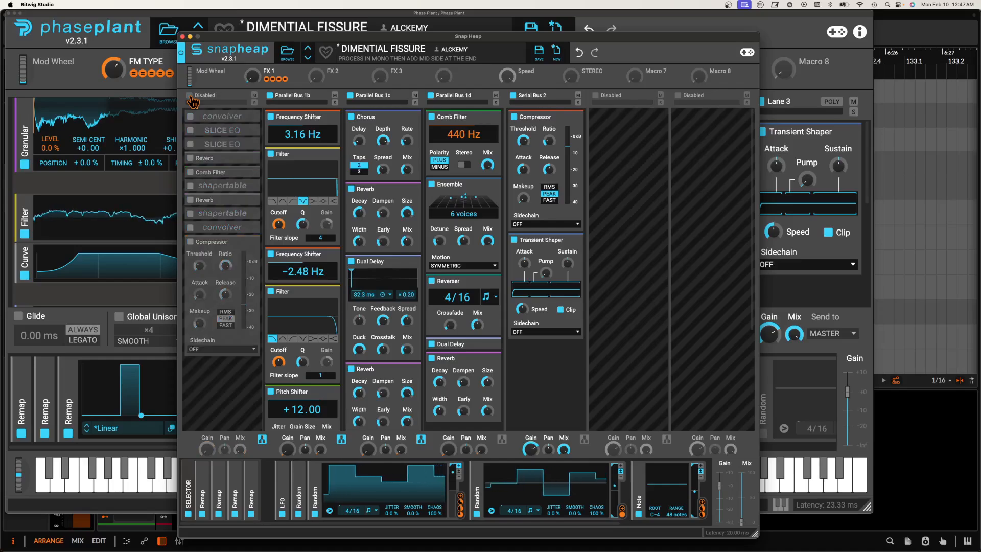
pyautogui.click(189, 96)
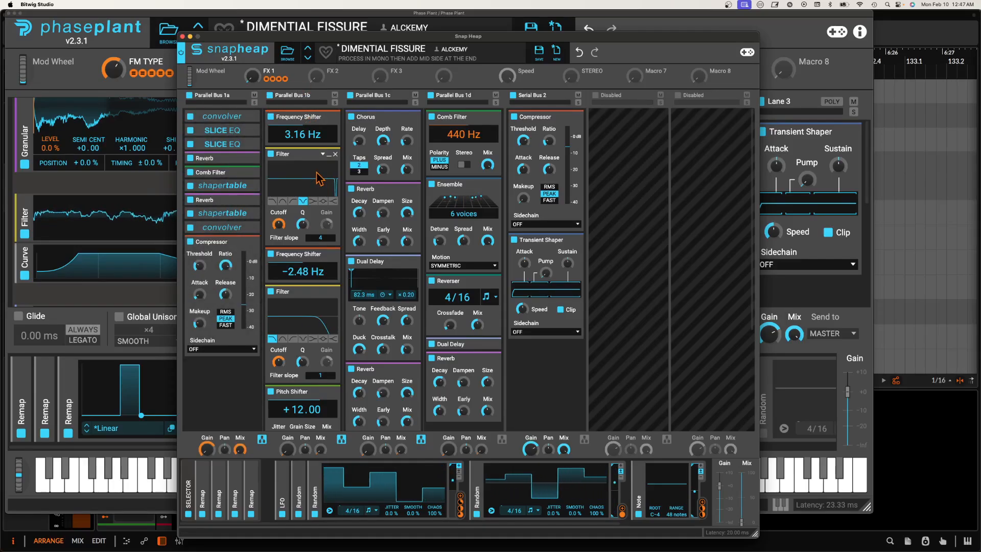
pyautogui.moveTo(253, 76); pyautogui.dragTo(253, 26)
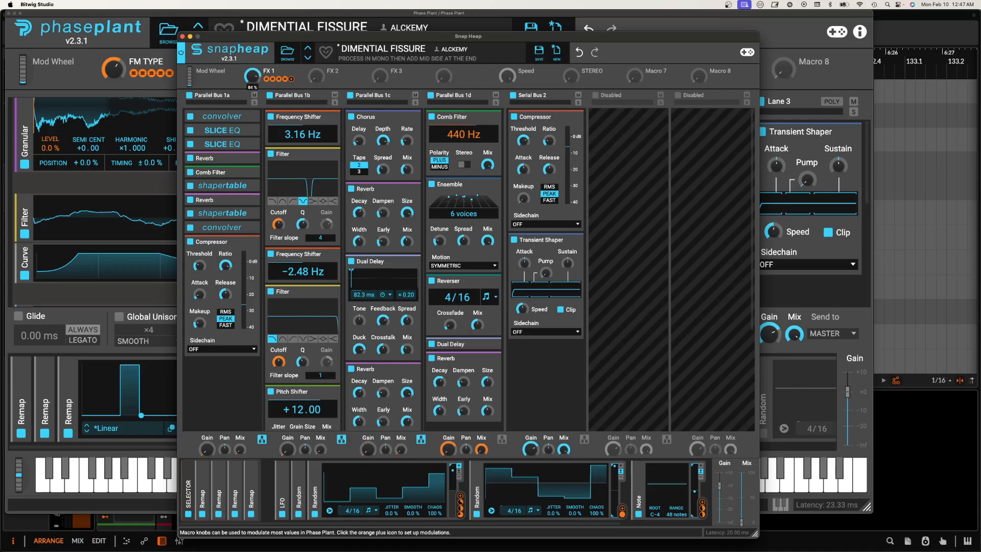
pyautogui.click(182, 36)
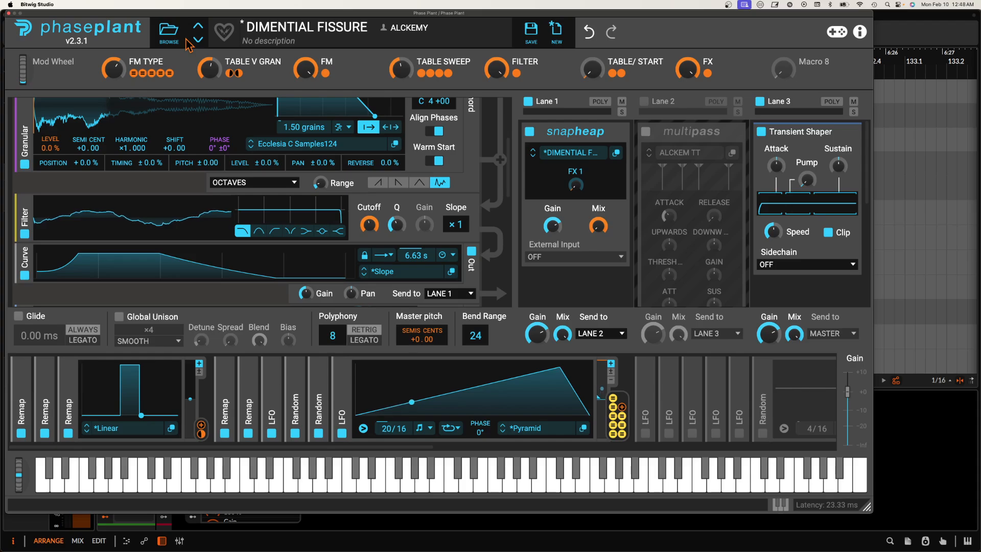
# - Enable effect Lane 2 with the multipass and close the Phase Plant editor
pyautogui.click(645, 101)
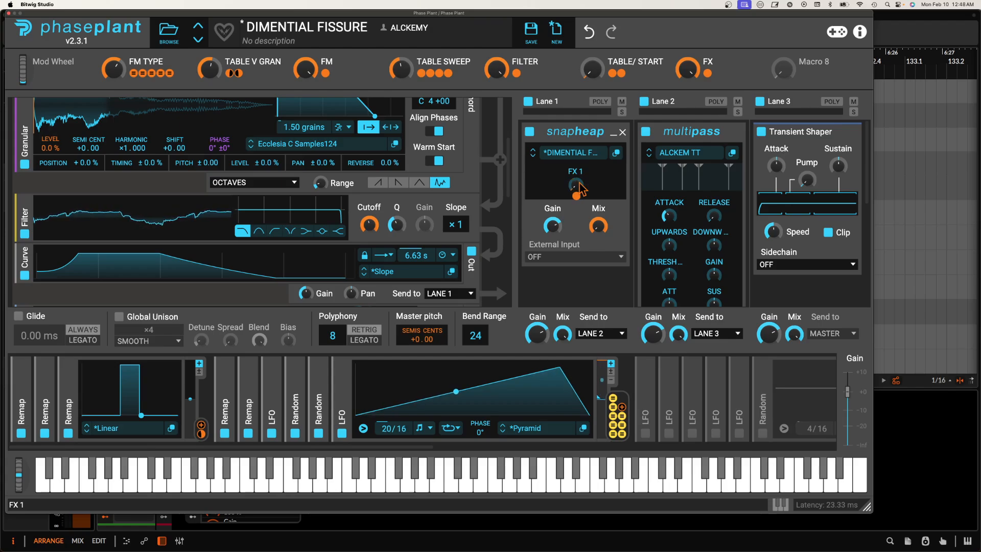
pyautogui.click(9, 14)
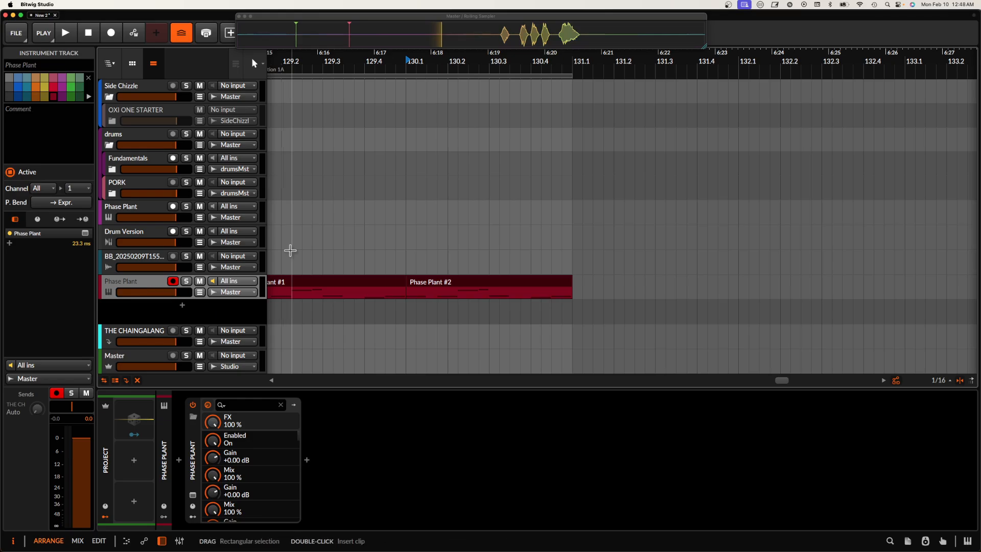
# - Move the two red Phase Plant clips along the timeline so that they start at bar 131
pyautogui.scroll(-5, 292, 273)
pyautogui.click(295, 285)
pyautogui.moveTo(307, 288); pyautogui.dragTo(392, 286)
pyautogui.hscroll(-3, 289, 286)
# - Move the Stepwise device "Melody Version" from the purple Phase Plant track to the red one, ahead of its instrument, and activate it
pyautogui.click(135, 209)
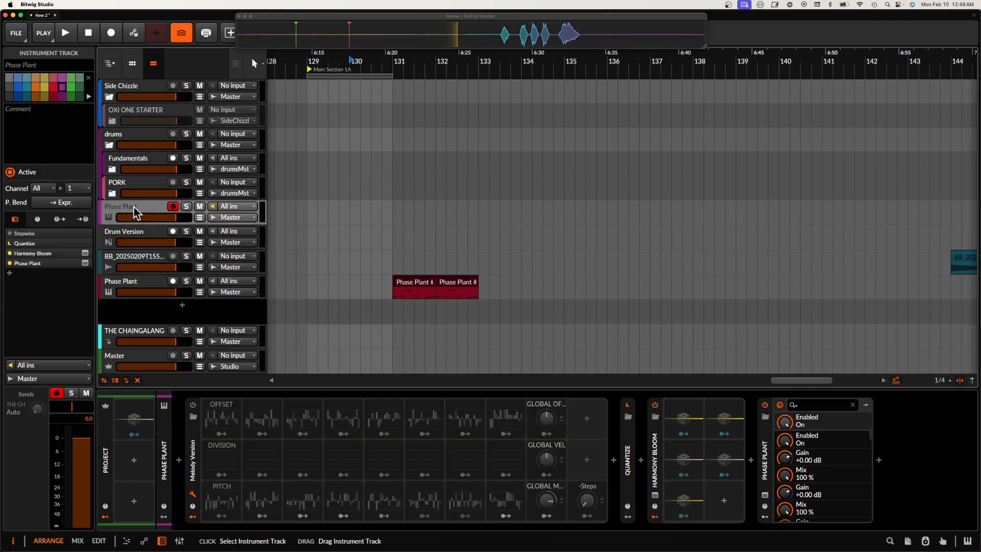
pyautogui.moveTo(193, 462); pyautogui.dragTo(136, 289)
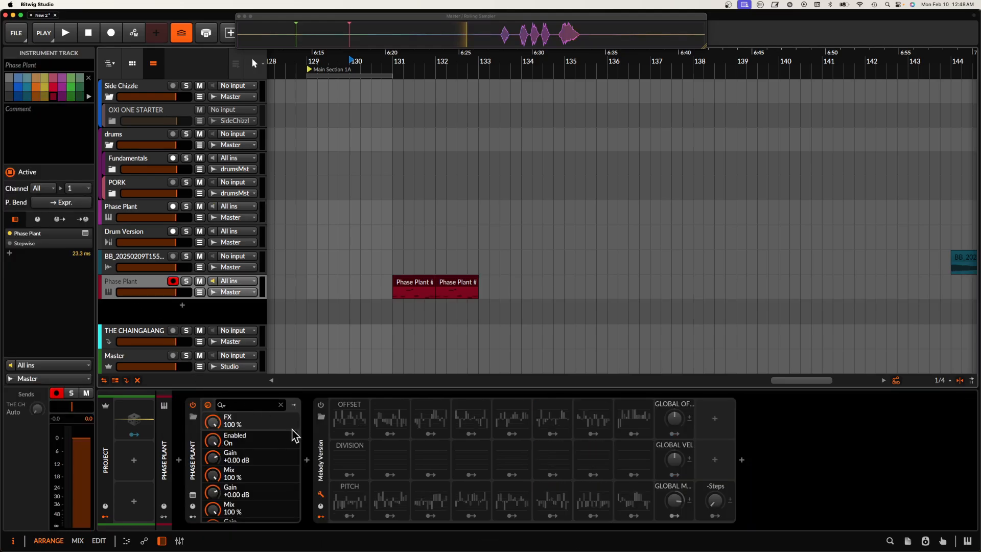
pyautogui.click(192, 405)
pyautogui.doubleClick(193, 462)
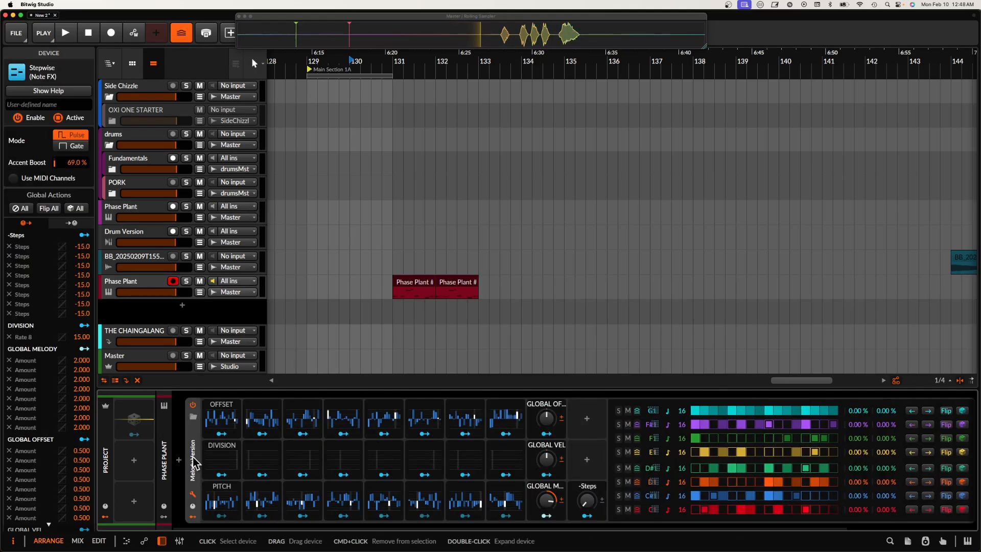
pyautogui.doubleClick(193, 462)
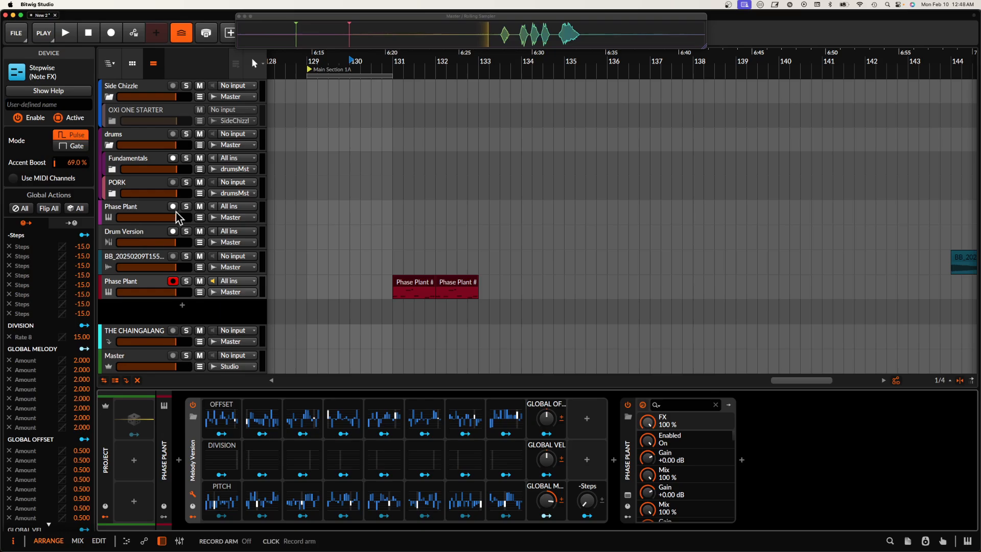
# - Try to transfer the Quantize and Harmony Bloom devices by dropping them onto the red Phase Plant track
pyautogui.click(151, 200)
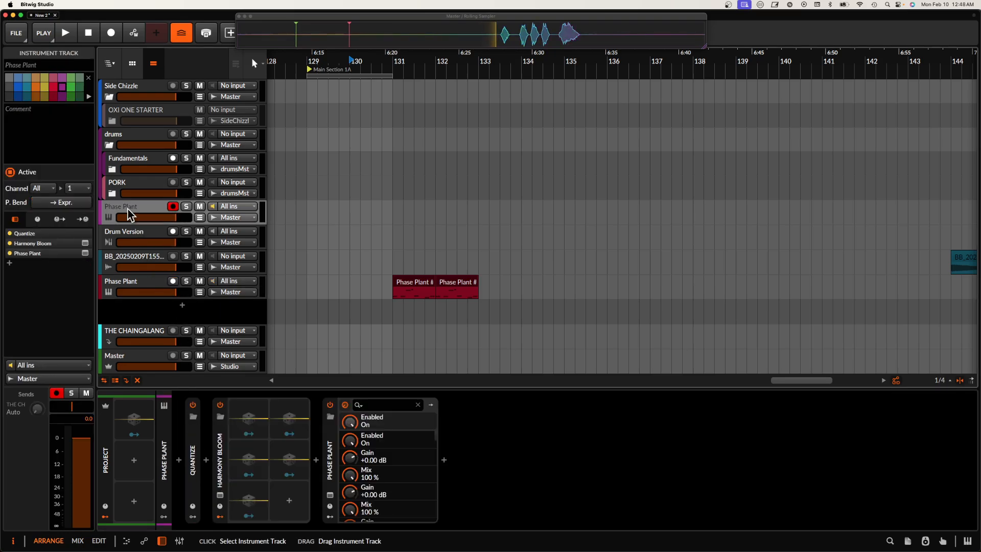
pyautogui.click(221, 465)
pyautogui.click(206, 461)
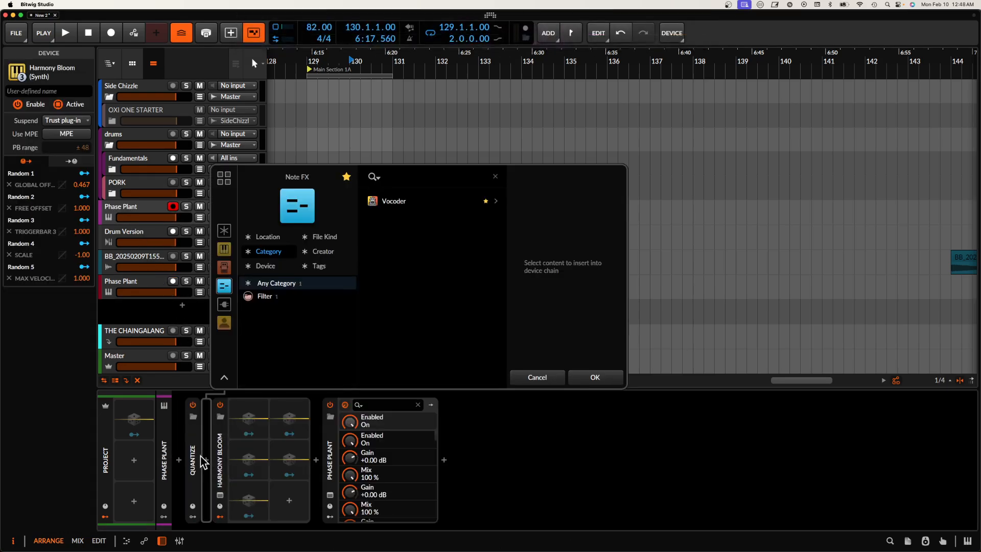
pyautogui.click(543, 378)
pyautogui.click(256, 461)
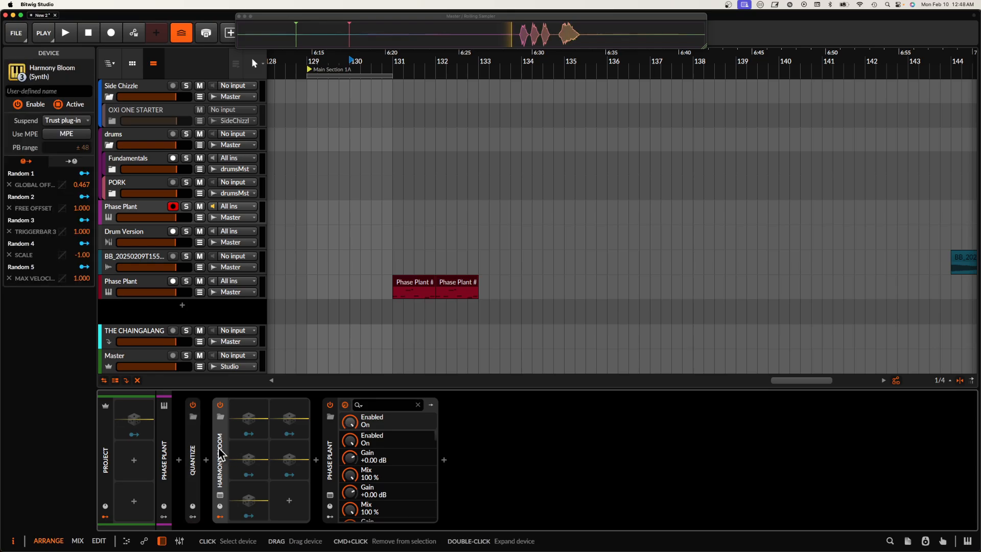
pyautogui.keyDown('super'); pyautogui.click(191, 451); pyautogui.keyUp('super')
pyautogui.moveTo(196, 447); pyautogui.dragTo(157, 289)
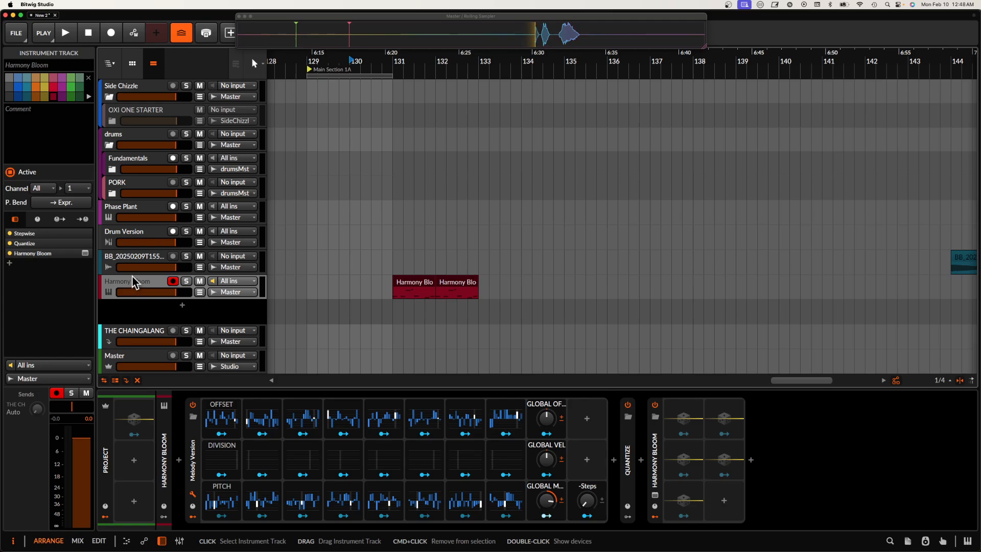
pyautogui.click(125, 259)
pyautogui.click(131, 281)
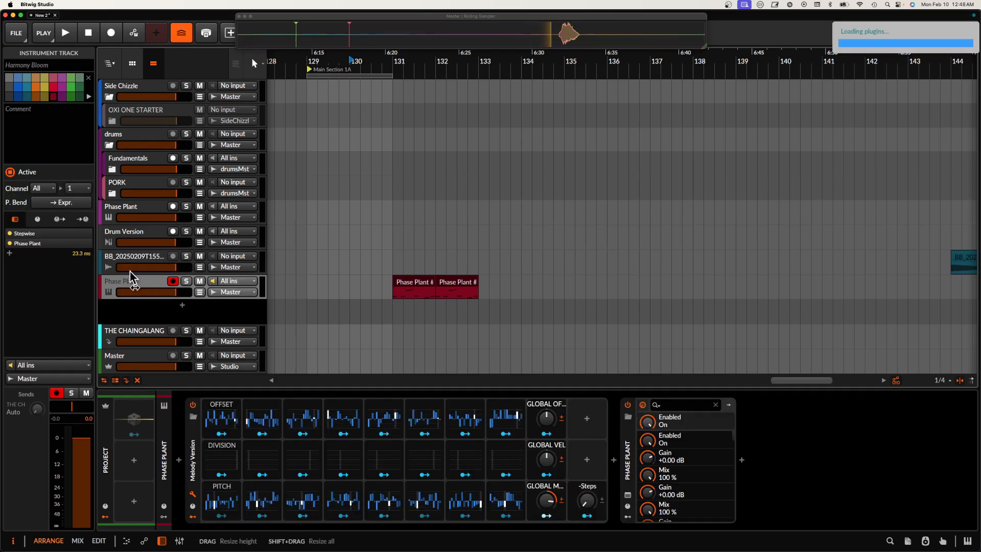
# - Put the purple track's Quantize and Harmony Bloom devices on the red Phase Plant track, between Stepwise and Phase Plant
pyautogui.click(117, 221)
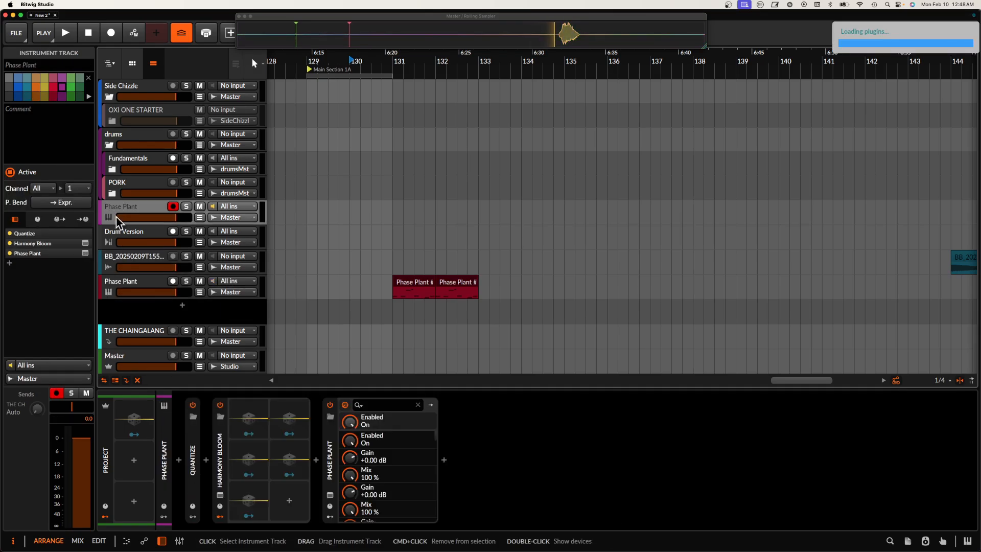
pyautogui.click(220, 457)
pyautogui.keyDown('shift'); pyautogui.click(193, 453); pyautogui.keyUp('shift')
pyautogui.click(138, 286)
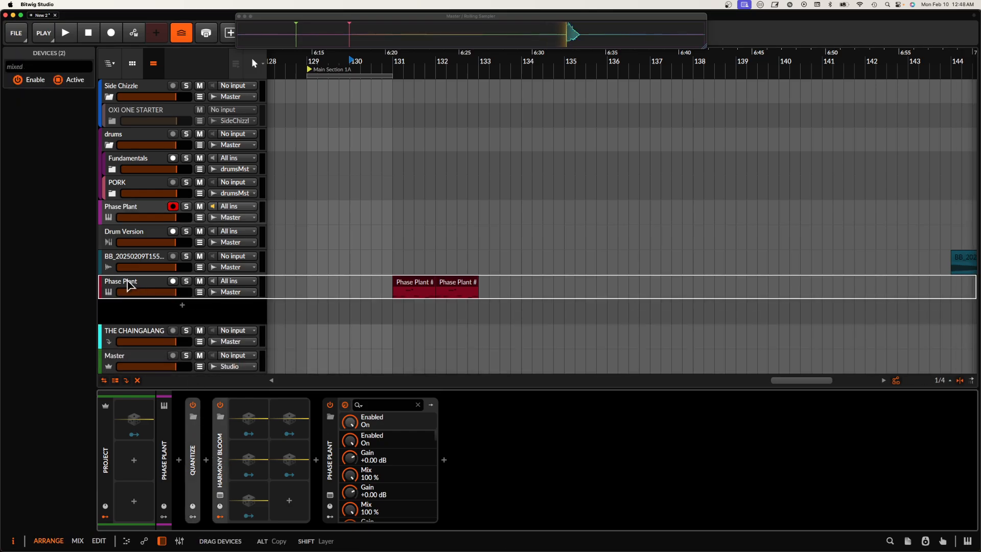
pyautogui.hotkey('ctrl', 'v')
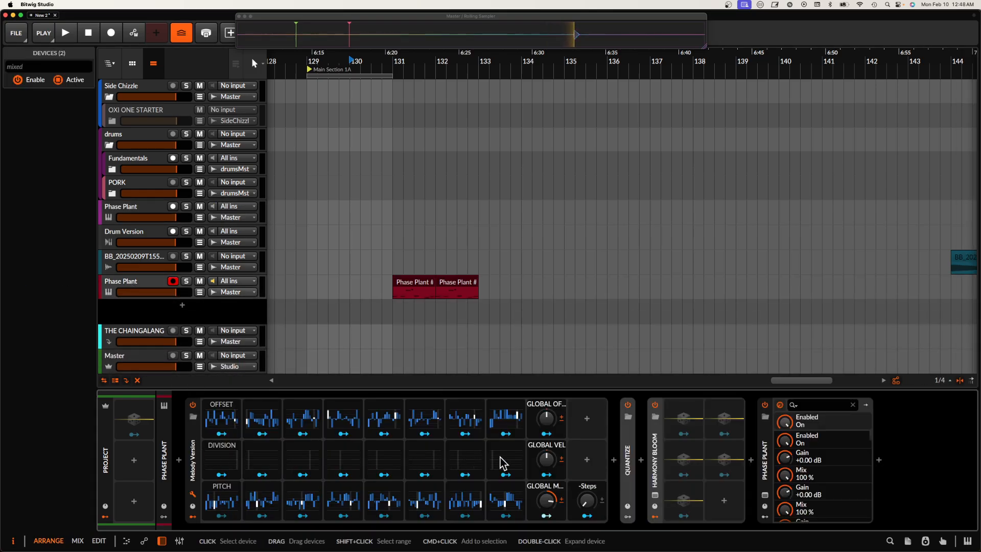
# - Set the play start to bar 129, open the Harmony Bloom editor and audition the new device chain
pyautogui.click(308, 285)
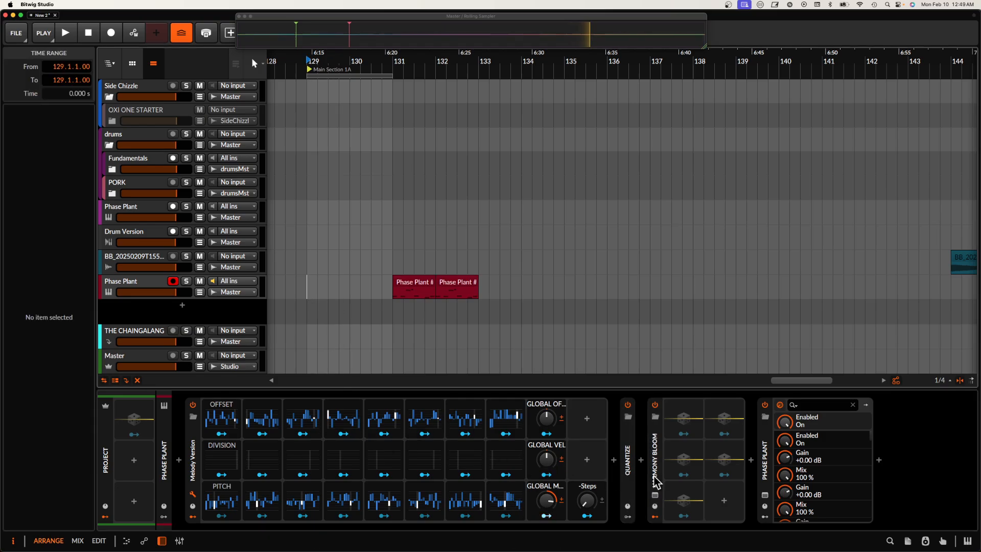
pyautogui.click(655, 495)
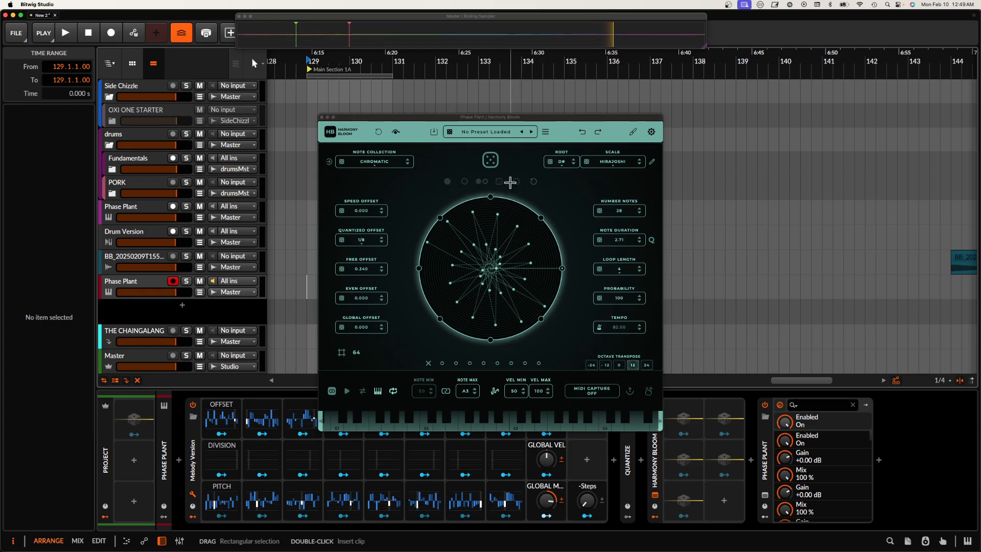
pyautogui.press('space')
pyautogui.press('space')
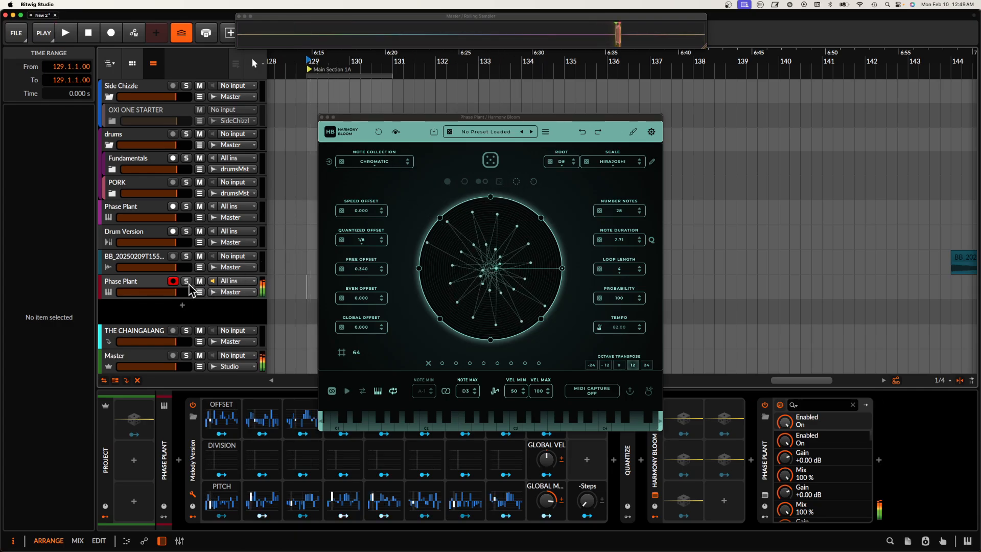
# - Solo the red Phase Plant track and set Harmony Bloom's octave transpose to 0
pyautogui.click(186, 281)
pyautogui.click(619, 364)
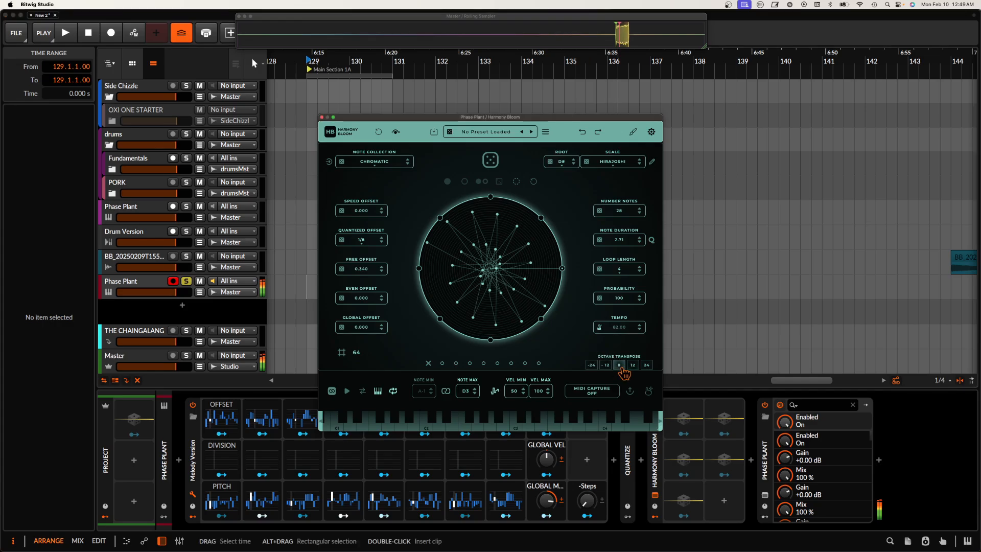
pyautogui.click(322, 117)
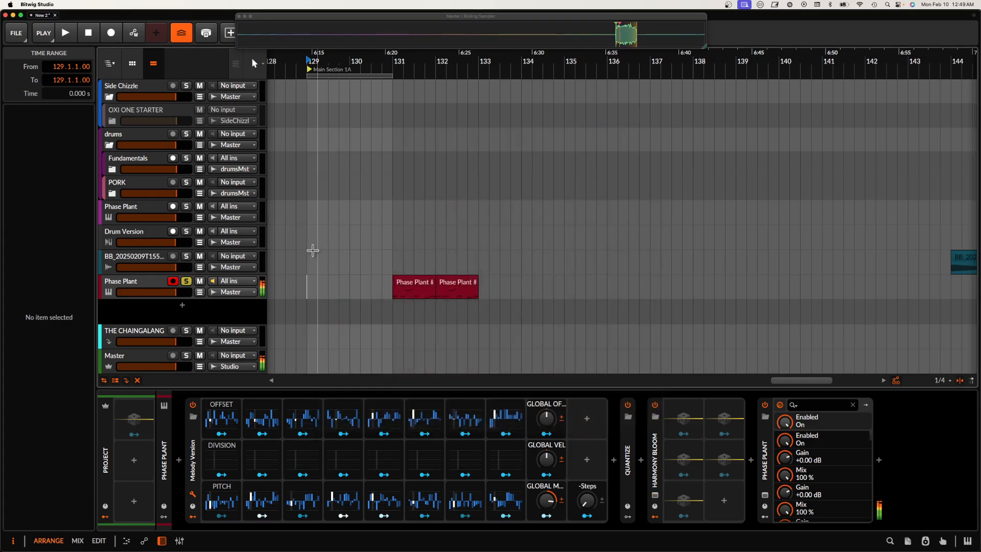
# - Switch the Stepwise device's mode to Gate
pyautogui.click(194, 450)
pyautogui.click(73, 146)
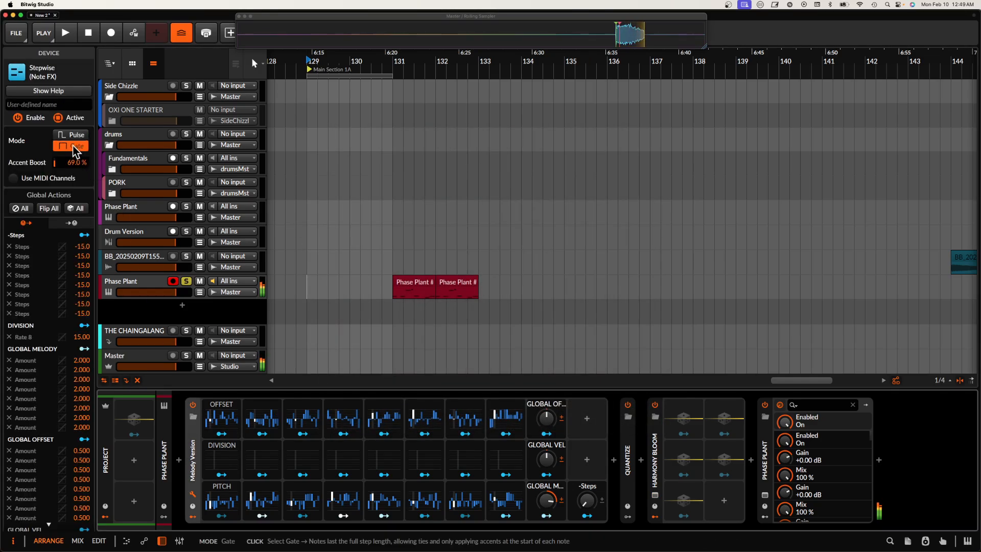
# - Reshape Phase Plant's group output Curve into a short, steep initial decay and turn up the snapheap's FX 1 control
pyautogui.click(765, 494)
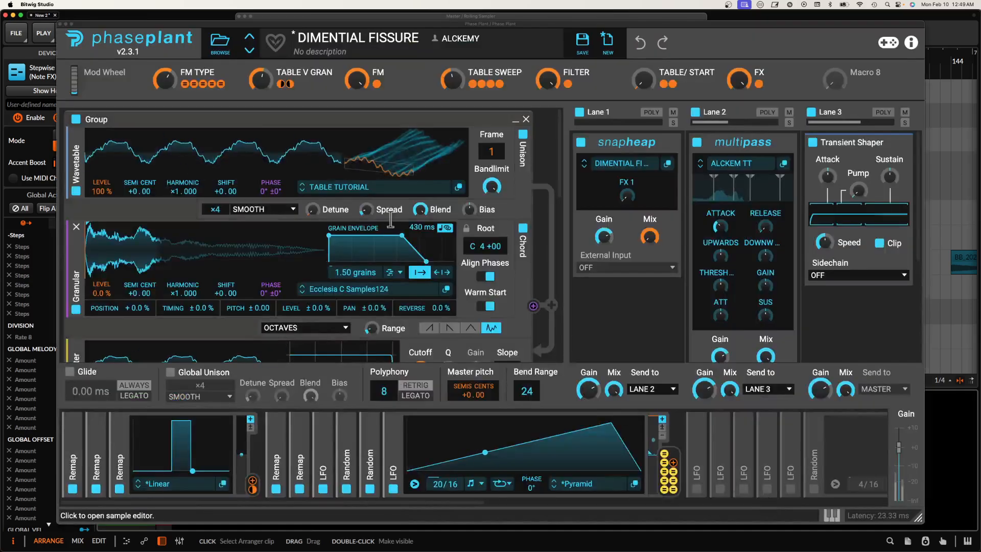
pyautogui.scroll(-5, 290, 244)
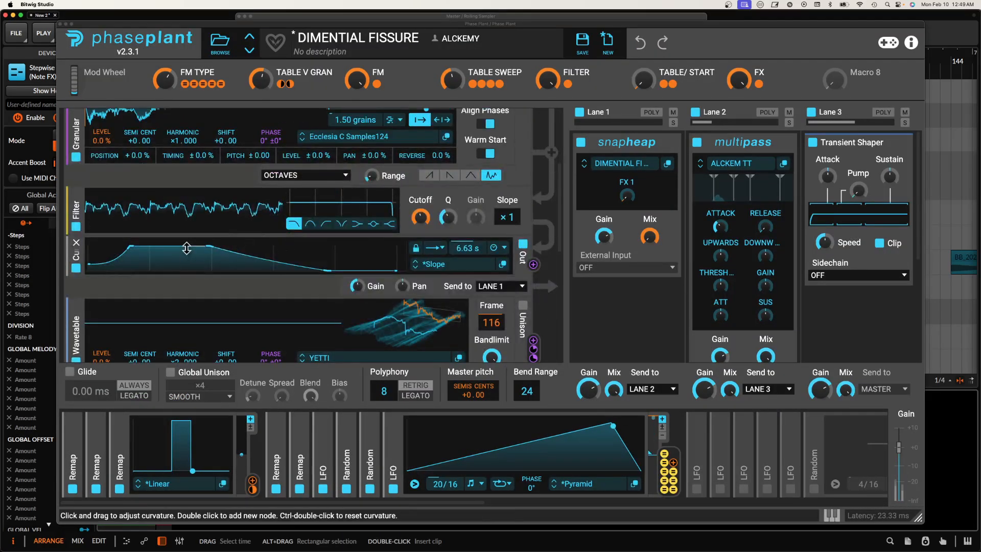
pyautogui.moveTo(209, 246); pyautogui.dragTo(113, 303)
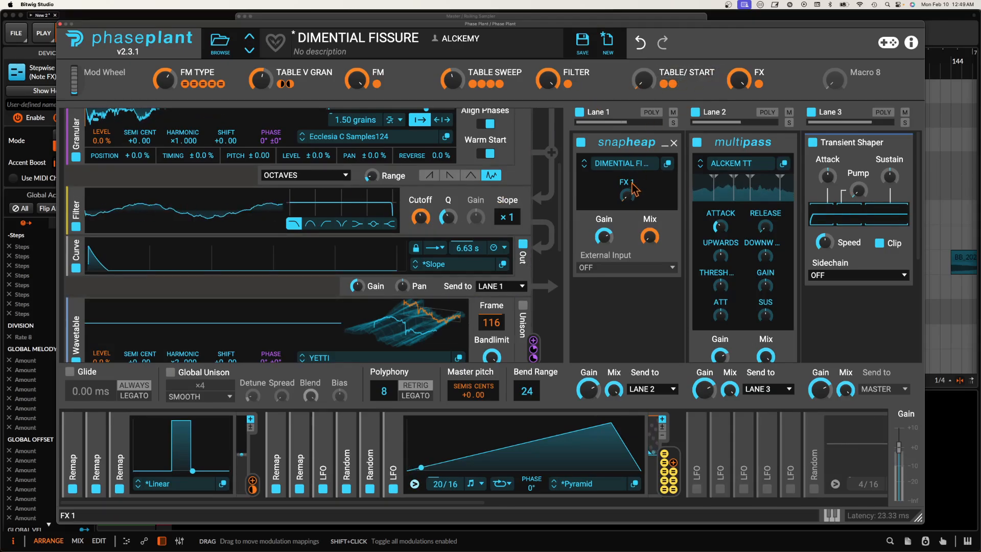
pyautogui.moveTo(628, 196); pyautogui.dragTo(628, 164)
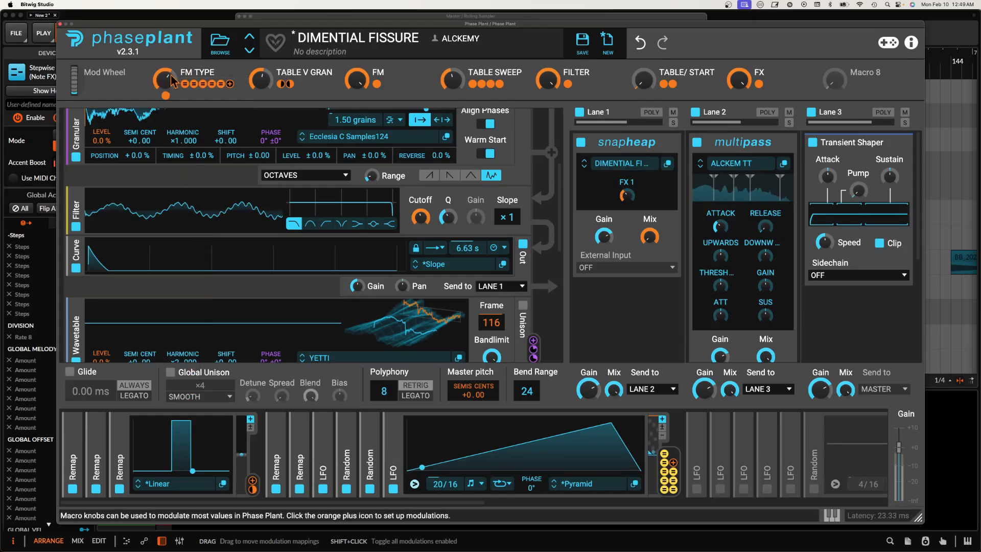
pyautogui.click(60, 24)
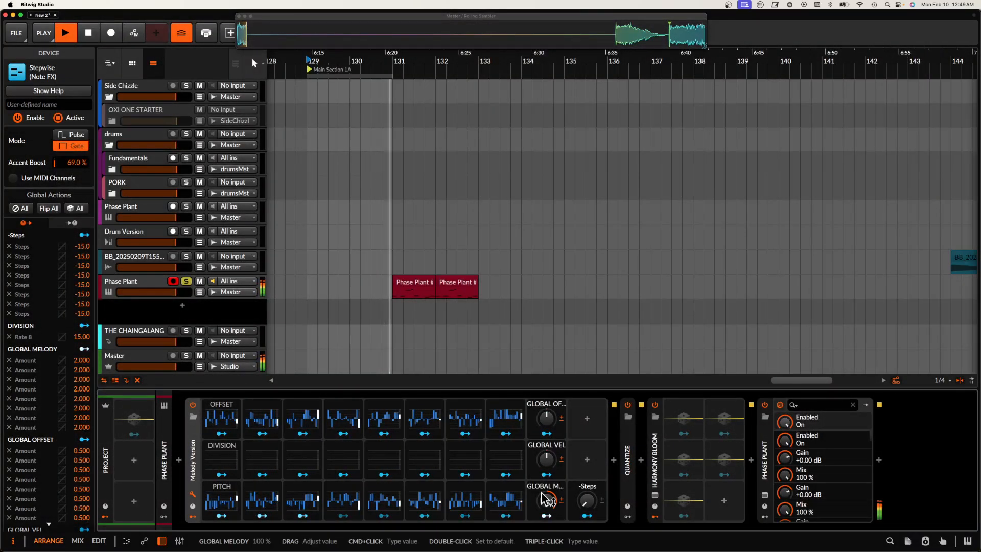
# - Expand the Stepwise device and set the rate of all eight step lanes to bar
pyautogui.doubleClick(192, 463)
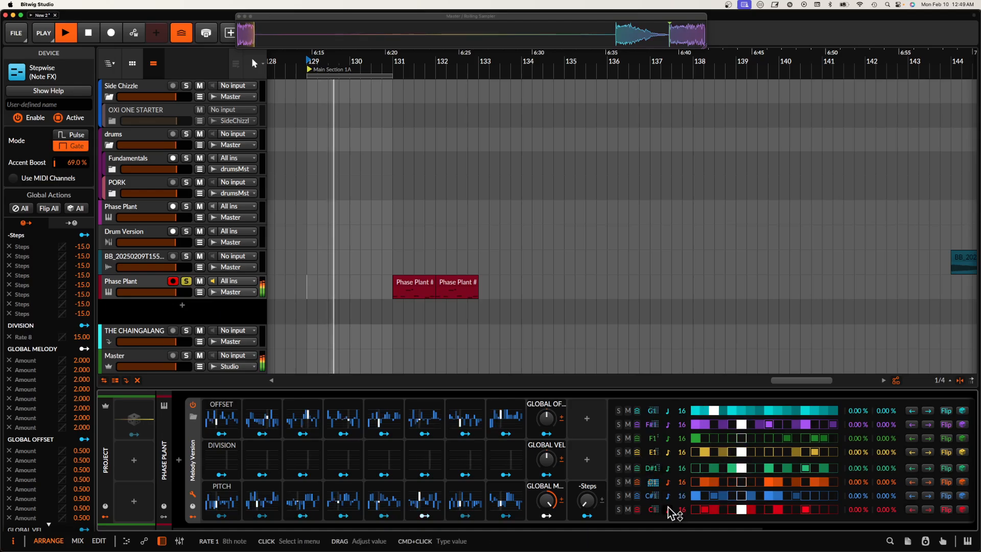
pyautogui.moveTo(668, 507); pyautogui.dragTo(667, 391)
pyautogui.hscroll(6, 607, 427)
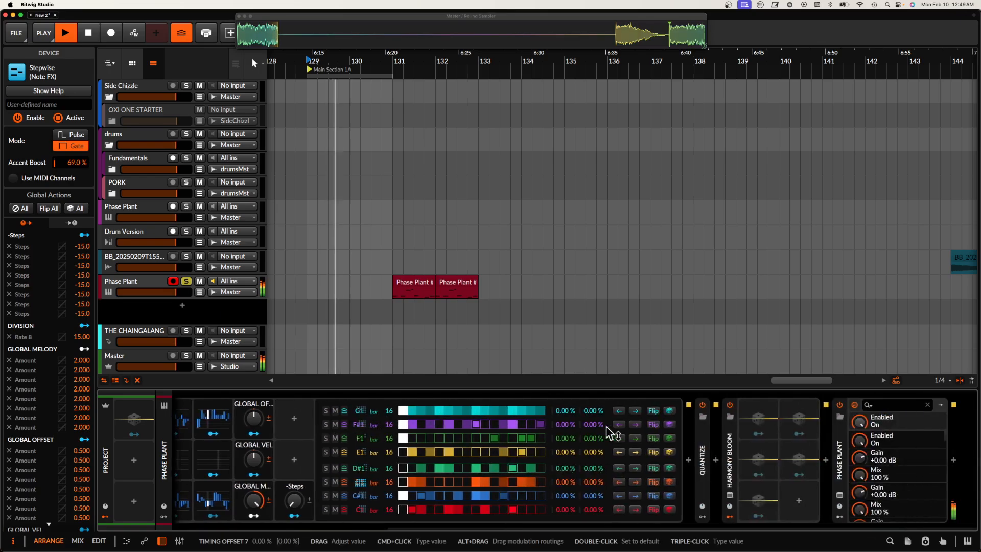
# - Open the Harmony Bloom editor and randomize its Number Notes setting
pyautogui.click(729, 495)
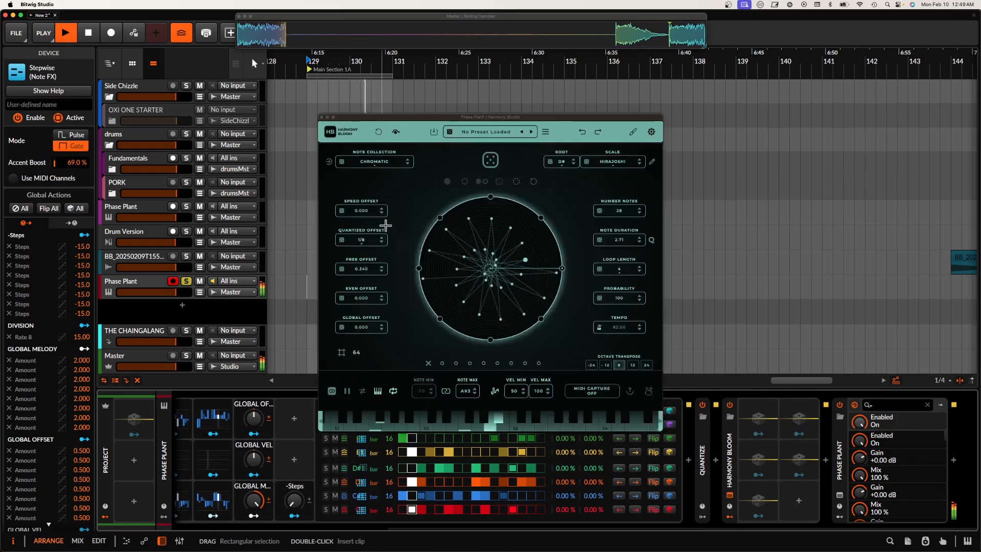
pyautogui.click(599, 211)
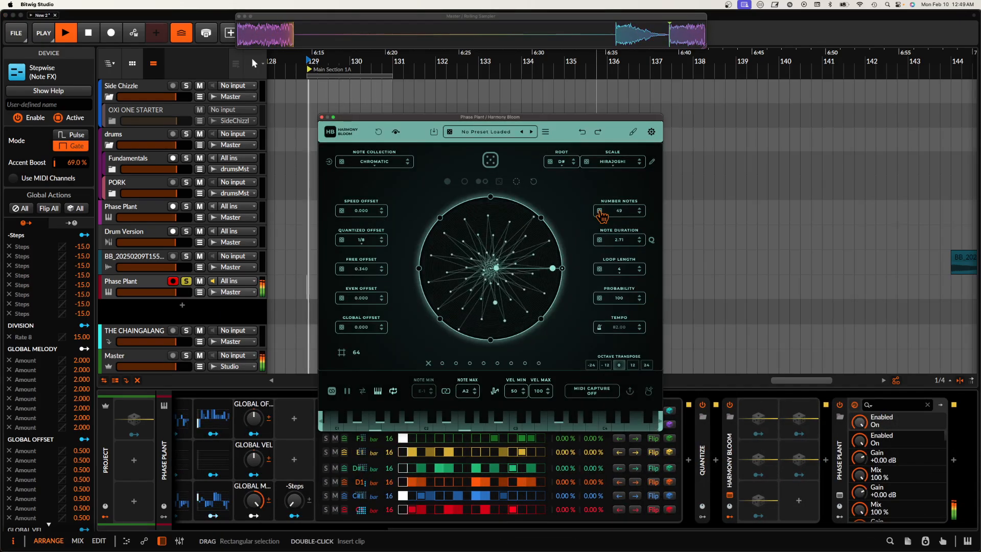
# - Randomize Harmony Bloom's Number Notes several times, then set it to 7
pyautogui.click(600, 210)
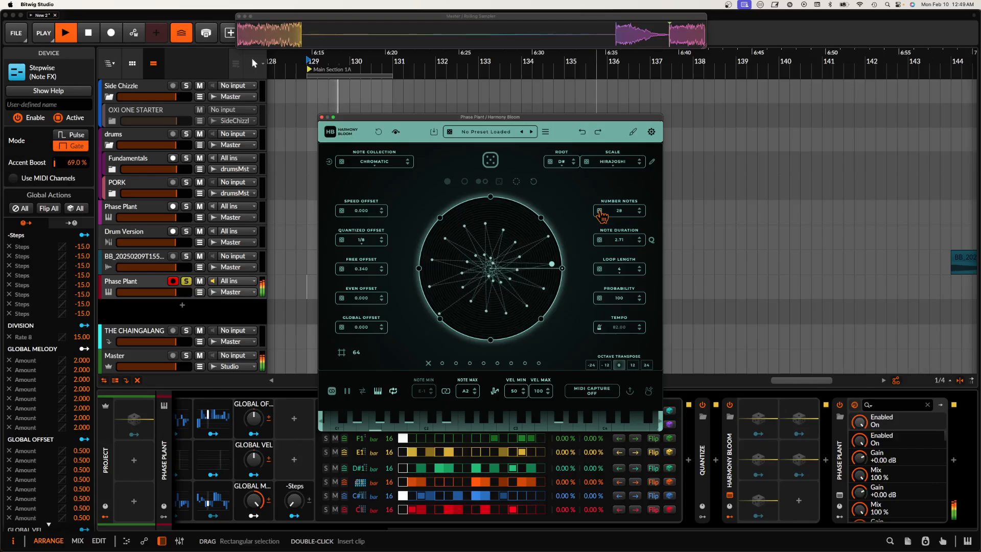
pyautogui.click(600, 211)
pyautogui.click(600, 210)
pyautogui.click(600, 210)
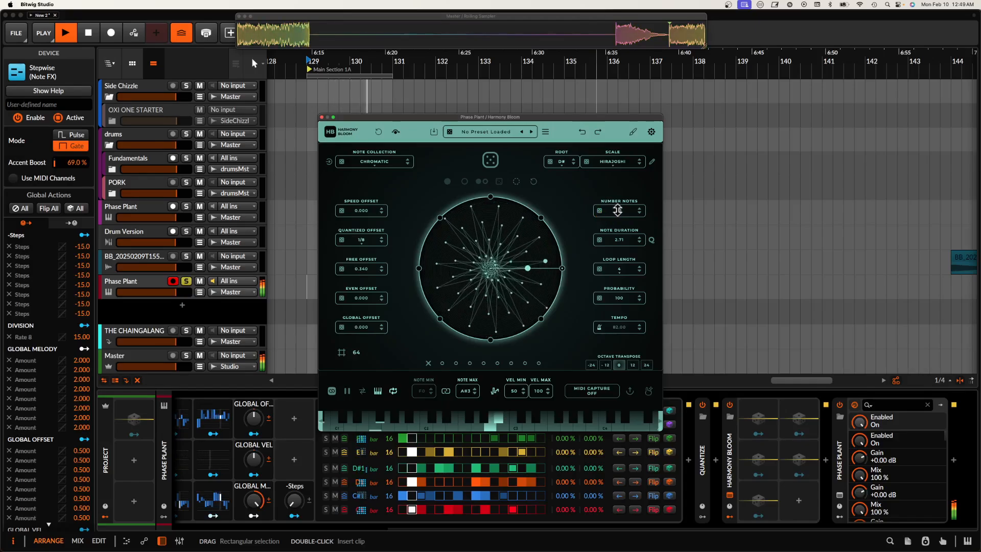
pyautogui.moveTo(618, 210); pyautogui.dragTo(618, 267)
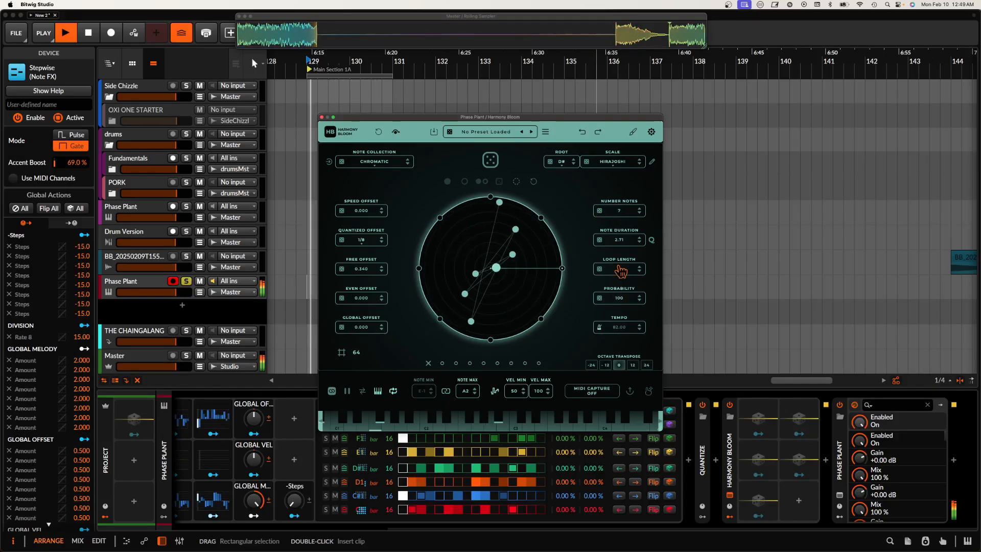
# - Set Harmony Bloom's scale to Phrygian and close its editor
pyautogui.click(613, 162)
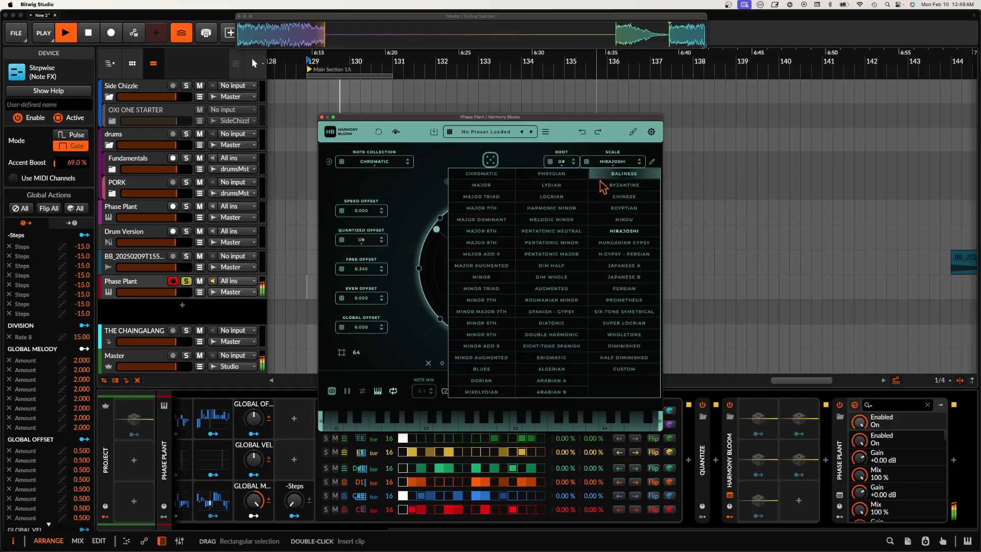
pyautogui.click(552, 174)
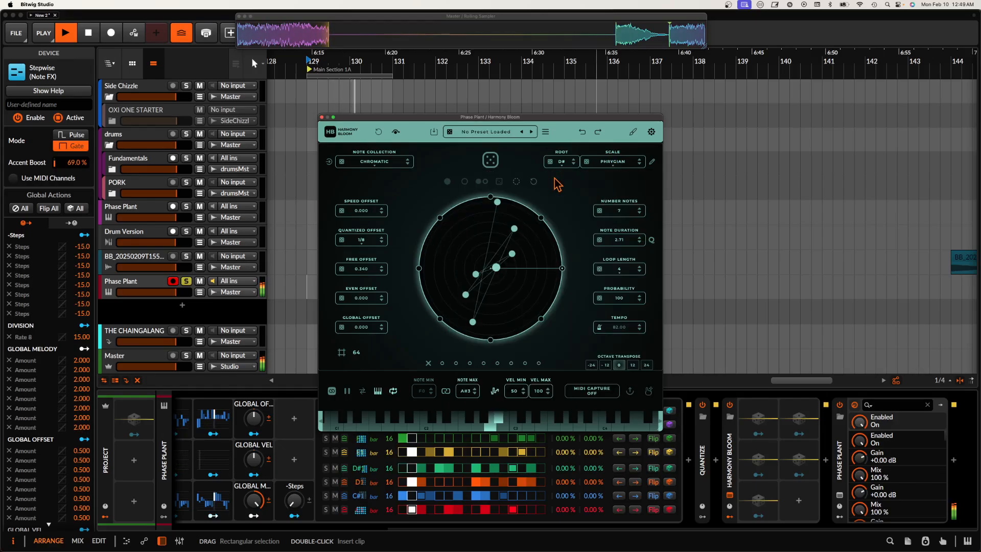
pyautogui.click(321, 118)
# - Adjust Phase Plant's TABLE SWEEP macro and raise its TABLE/ START macro to 50%, then close the synth window
pyautogui.click(839, 495)
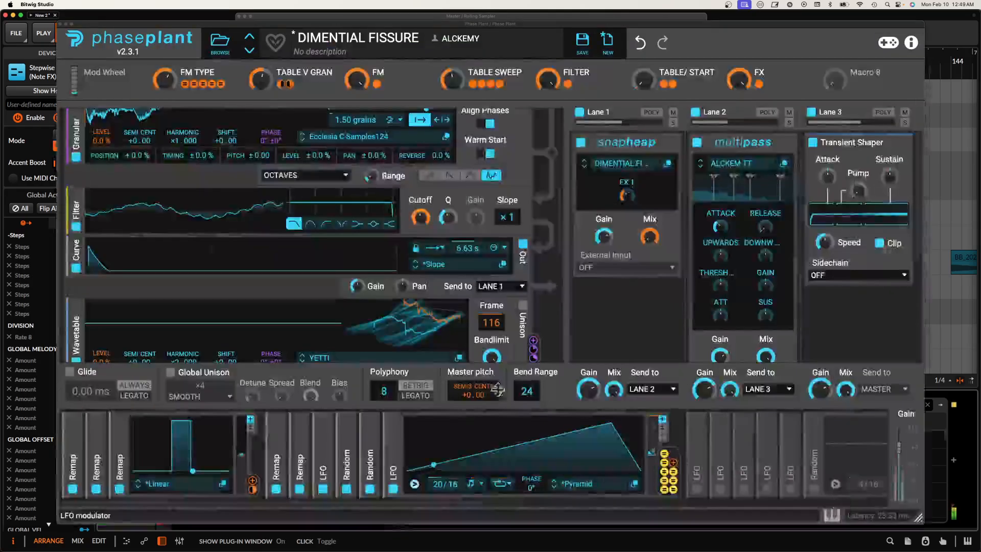
pyautogui.moveTo(452, 80); pyautogui.dragTo(452, 70)
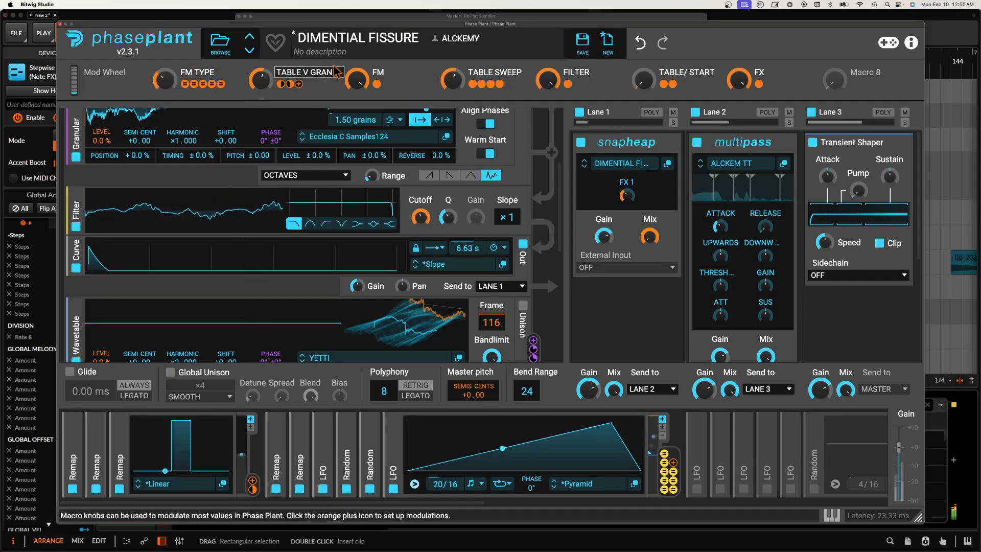
pyautogui.moveTo(643, 81); pyautogui.dragTo(643, 63)
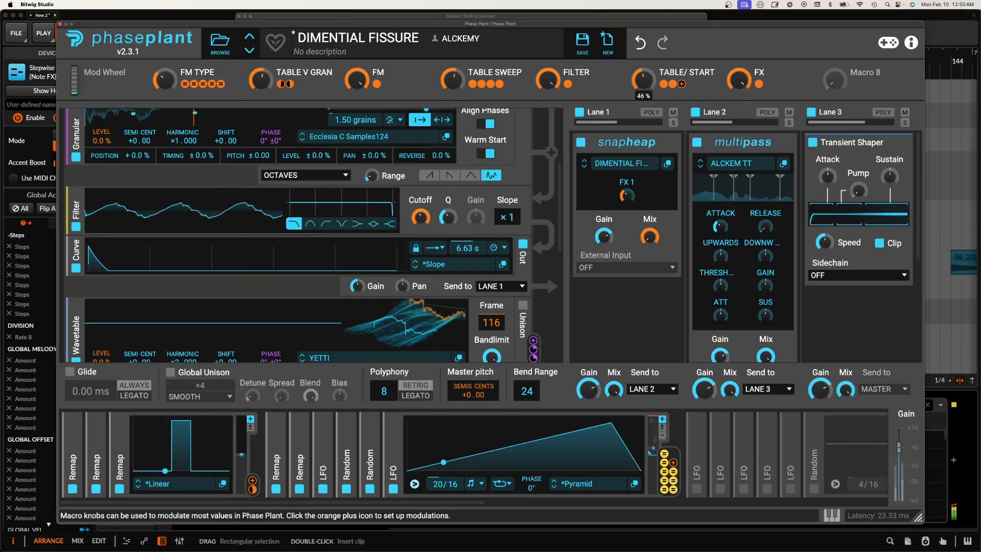
pyautogui.click(59, 24)
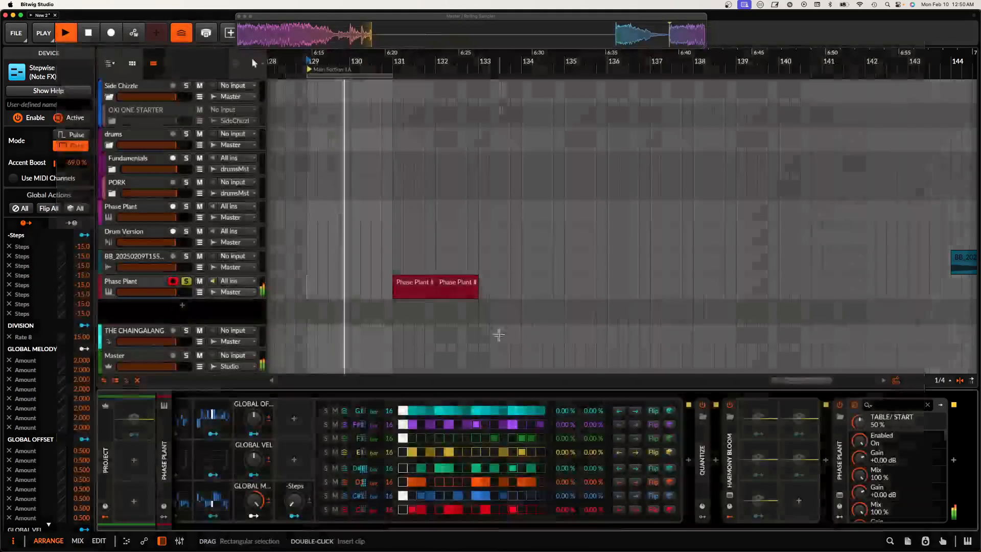
pyautogui.click(729, 494)
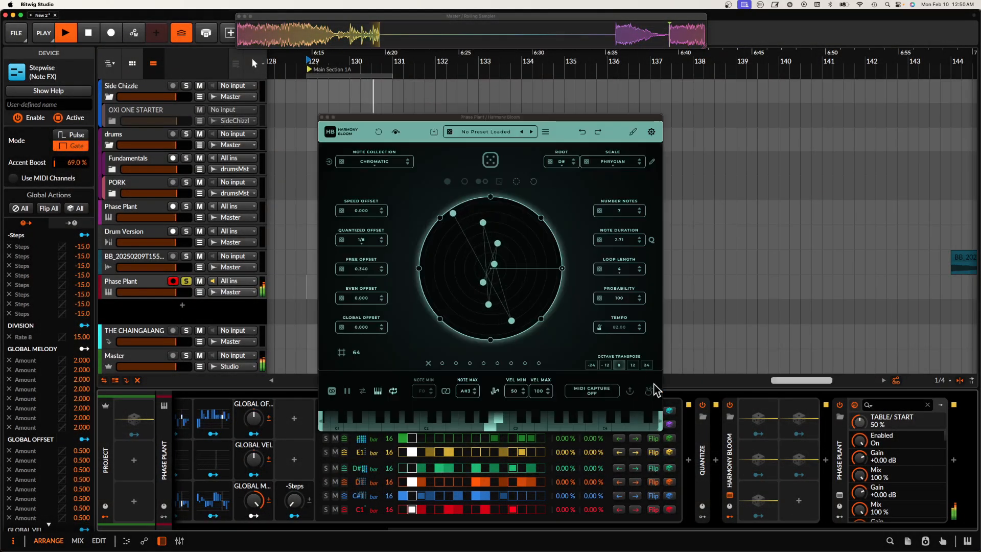
pyautogui.click(321, 117)
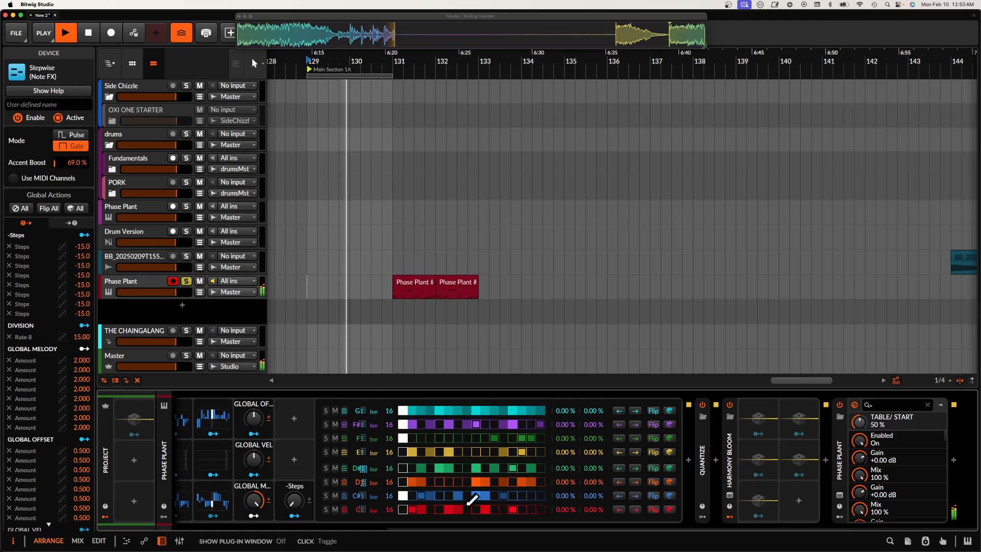
# - Add a new audio track below the armed Phase Plant track
pyautogui.hscroll(-6, 276, 457)
pyautogui.press('super+t')
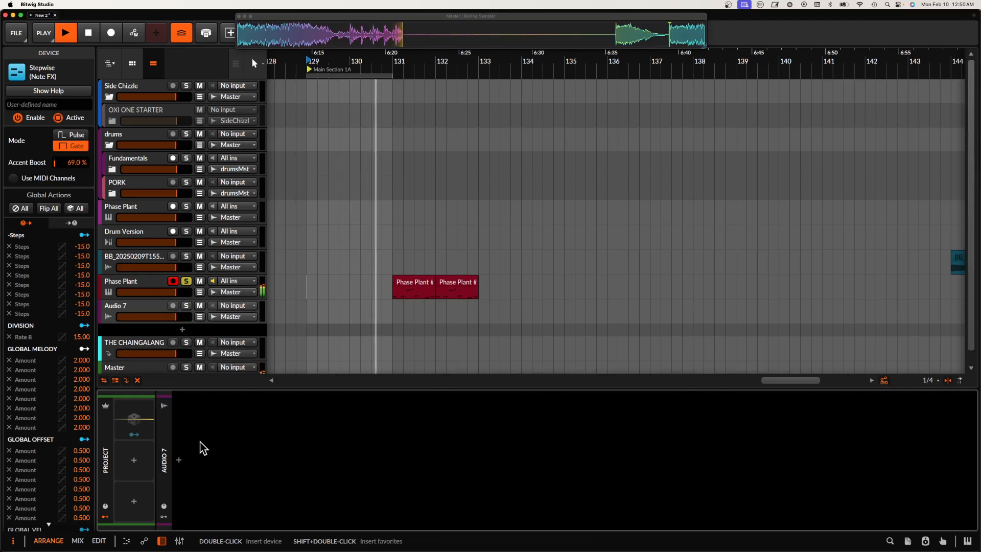
# - Return to the armed Phase Plant track's device chain and set Harmony Bloom's octave transpose to 24
pyautogui.click(142, 287)
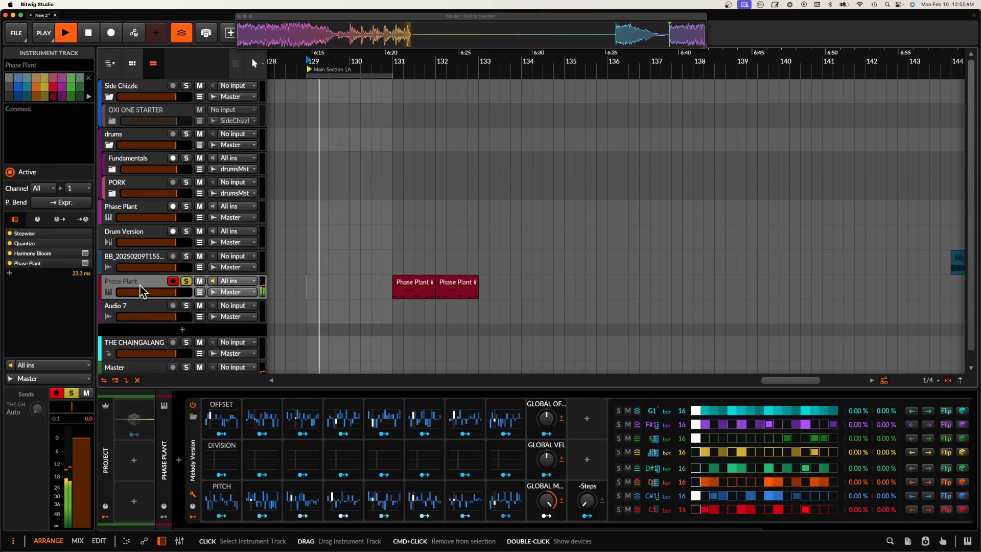
pyautogui.hscroll(6, 632, 466)
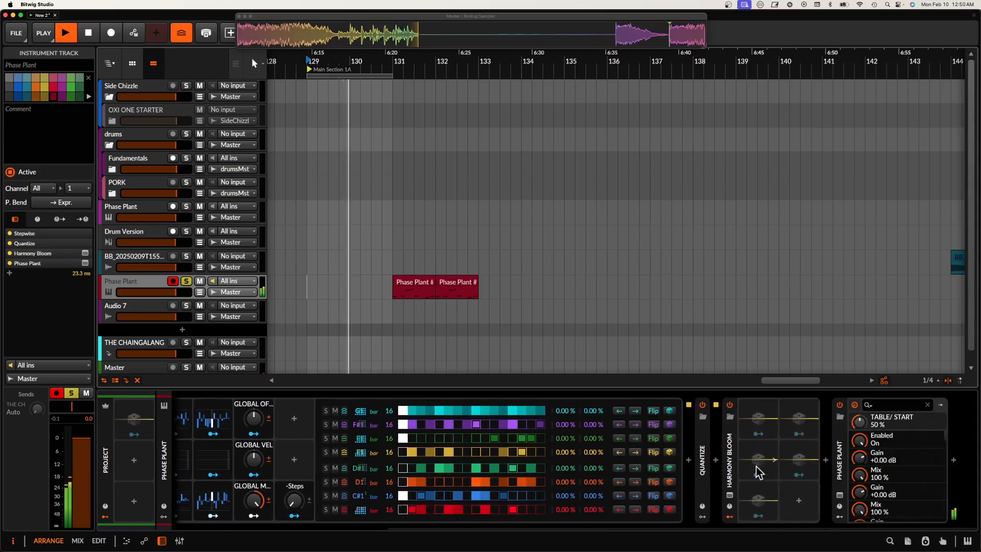
pyautogui.click(730, 496)
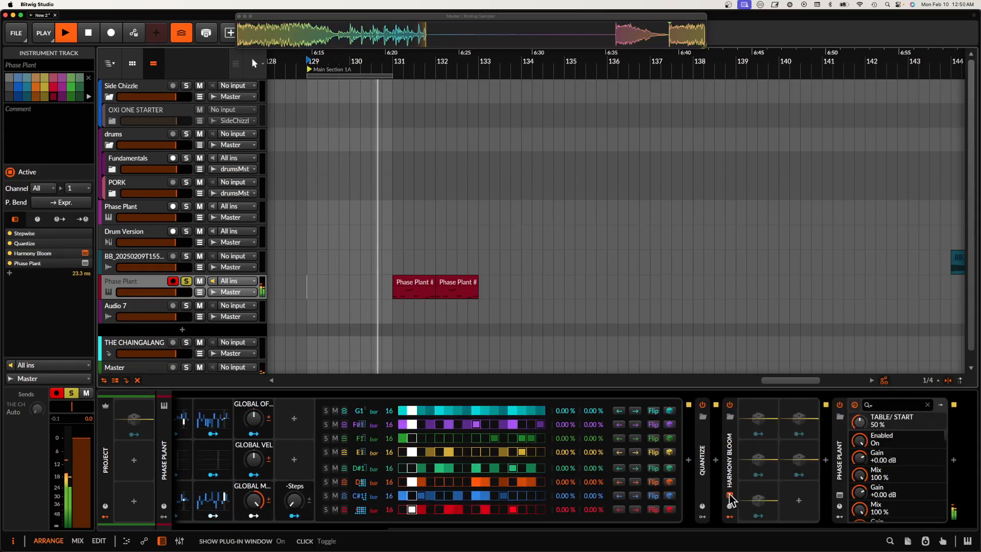
pyautogui.click(647, 364)
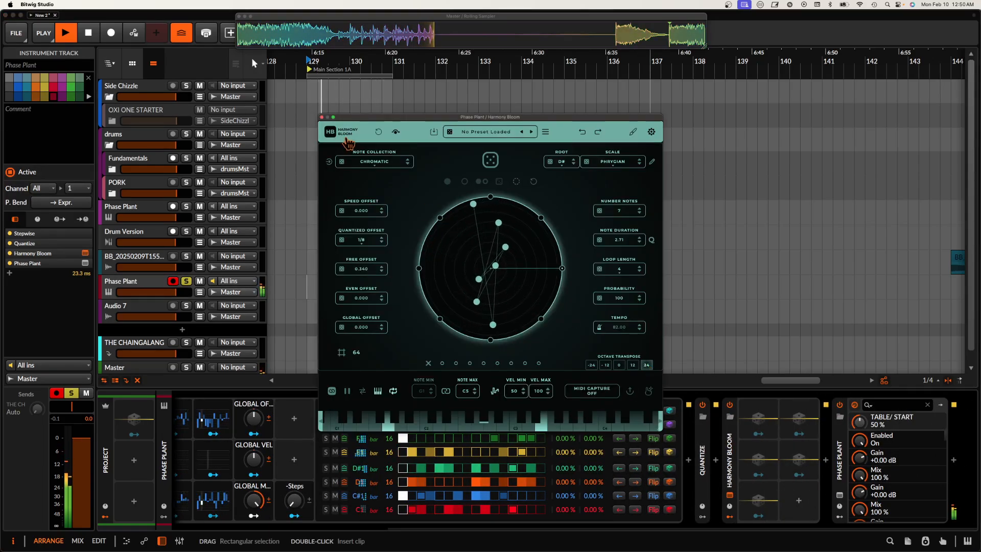
pyautogui.click(321, 117)
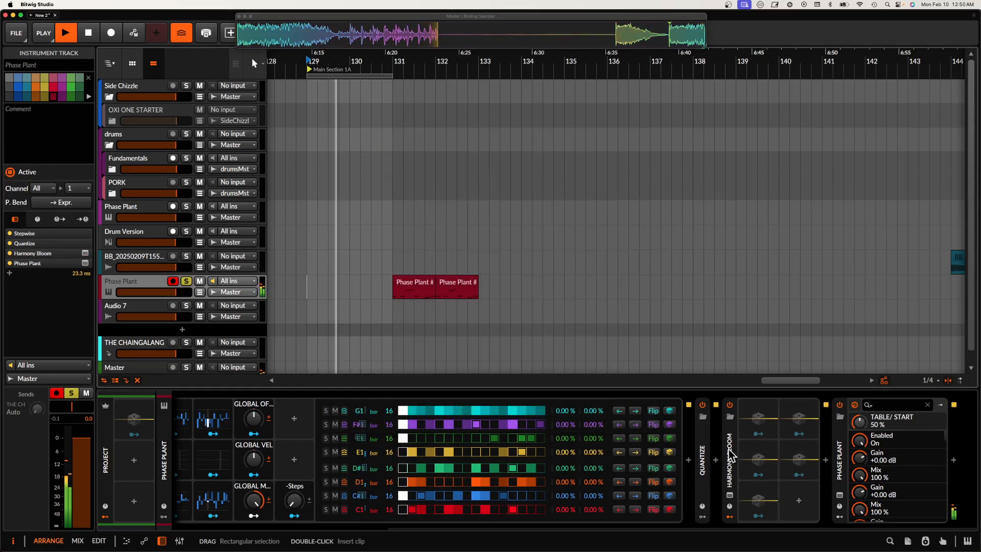
# - In Phase Plant, turn down the FM and TABLE/ START macros and raise the TABLE V GRAN macro
pyautogui.click(839, 495)
pyautogui.moveTo(356, 80); pyautogui.dragTo(356, 102)
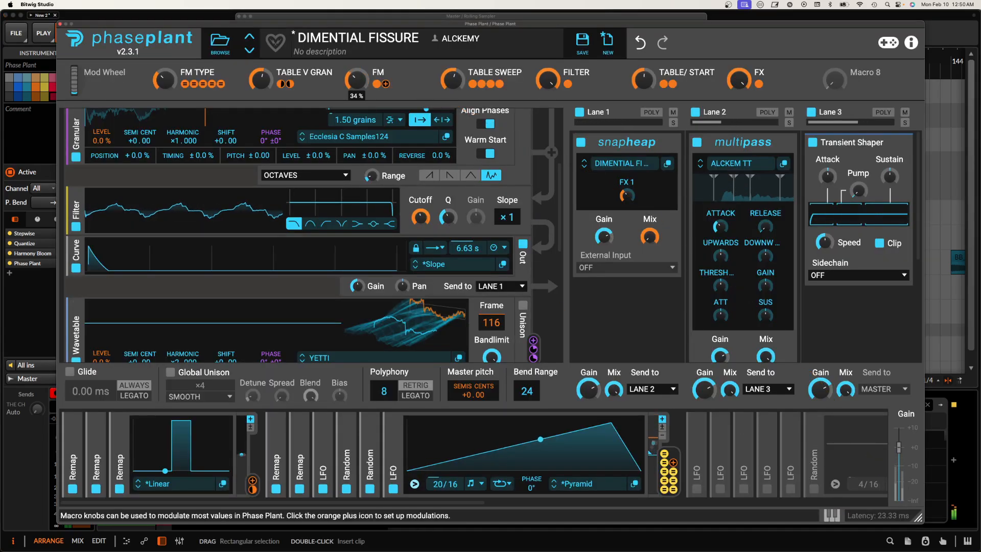
pyautogui.moveTo(643, 80); pyautogui.dragTo(643, 102)
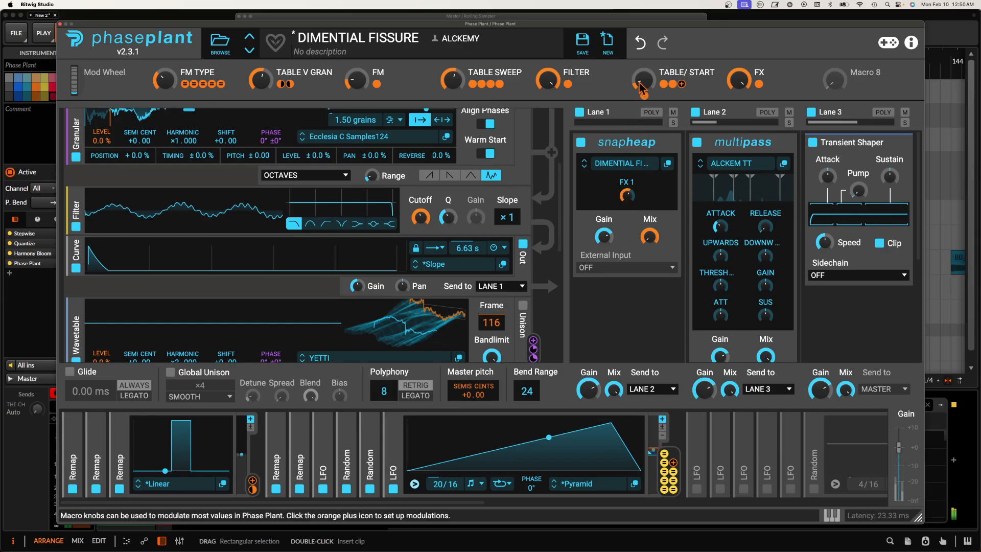
pyautogui.moveTo(643, 81); pyautogui.dragTo(644, 57)
pyautogui.moveTo(260, 80); pyautogui.dragTo(261, 80)
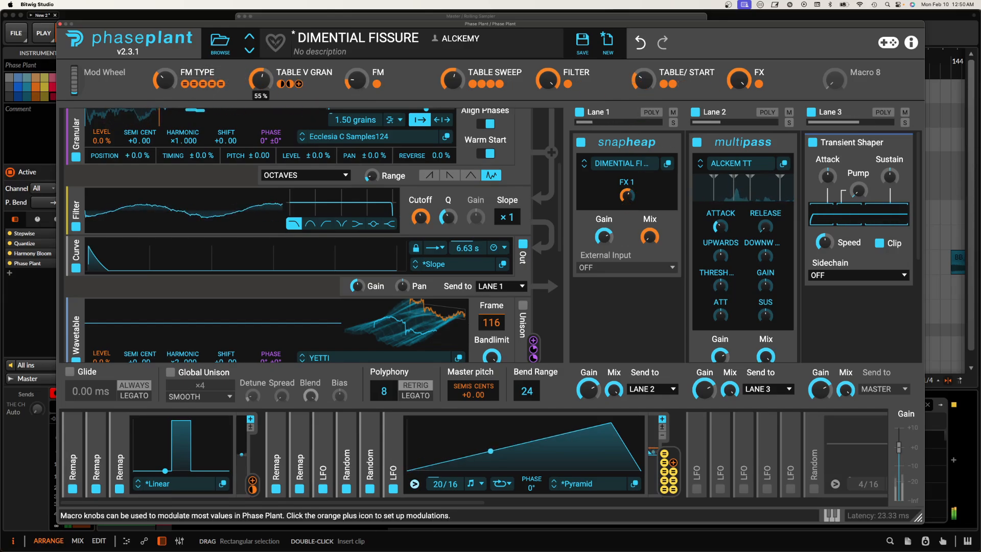
# - Load Ecclesia C Samples116 into the Granular generator and lengthen its grain envelope to 895 ms
pyautogui.scroll(5, 111, 262)
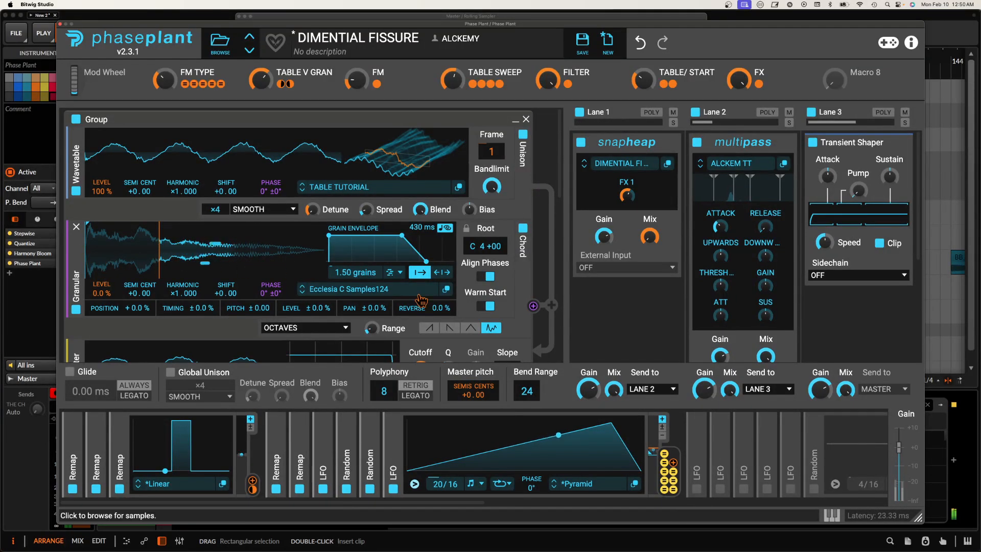
pyautogui.click(302, 291)
pyautogui.click(323, 298)
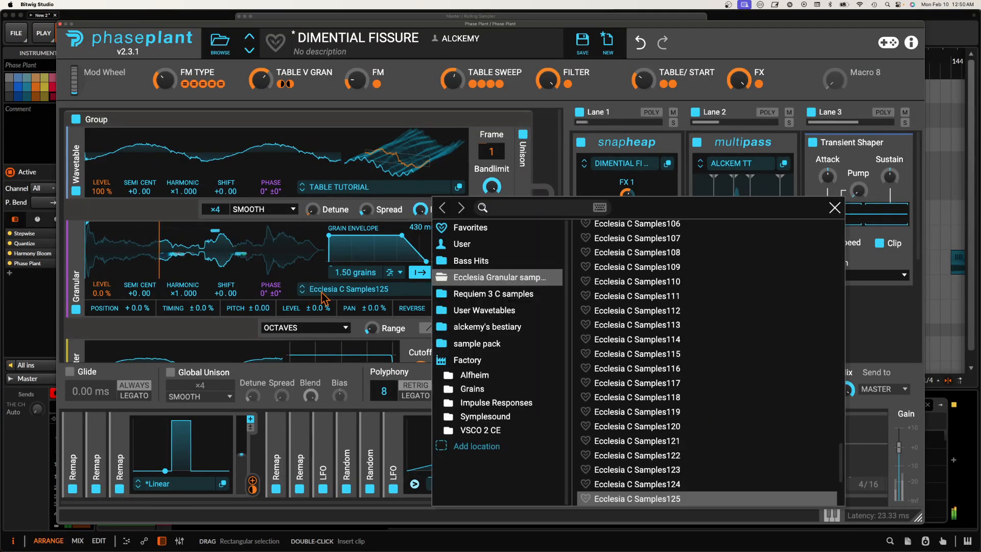
pyautogui.click(641, 372)
pyautogui.click(160, 261)
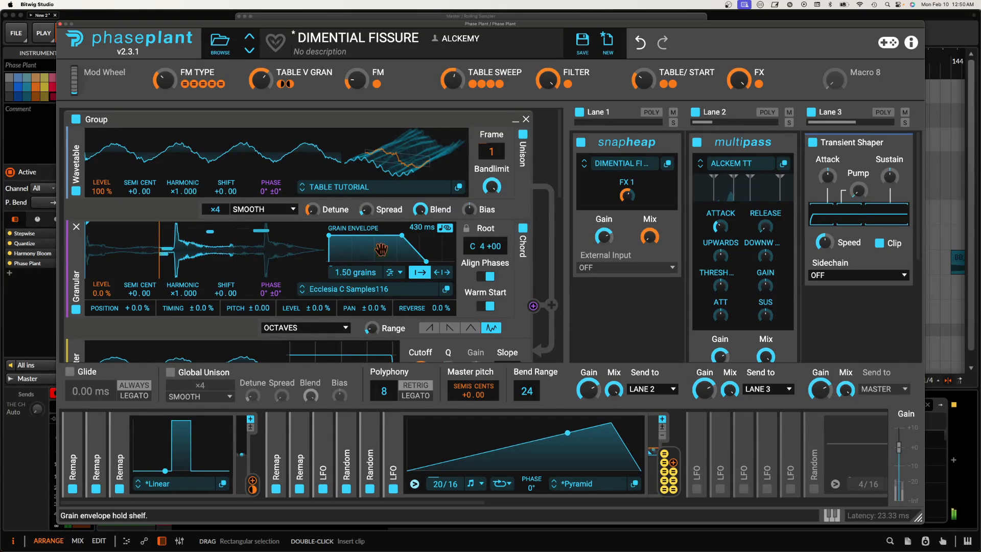
pyautogui.moveTo(426, 261); pyautogui.dragTo(429, 261)
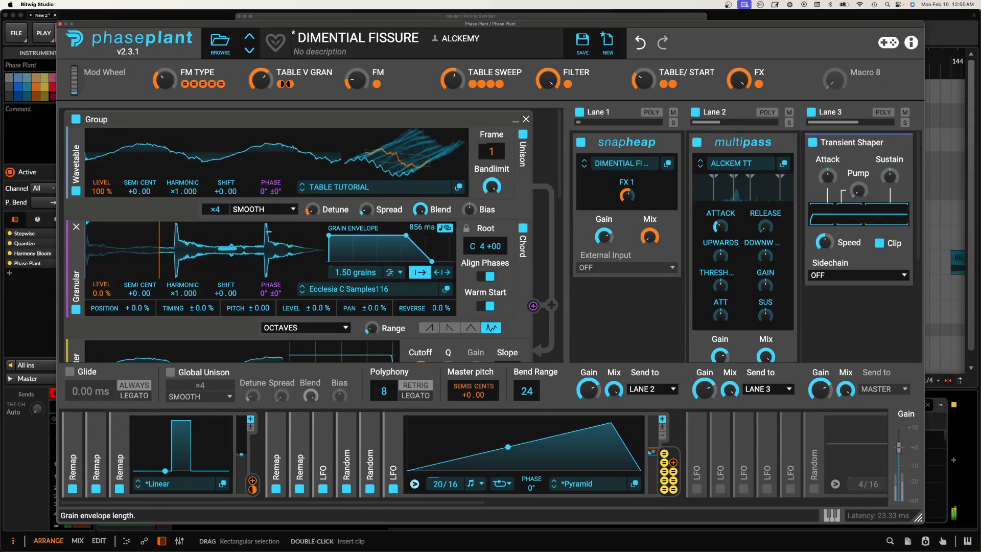
# - Set the FILTER macro to its maximum and turn the TABLE/ START macro fully down
pyautogui.moveTo(548, 80); pyautogui.dragTo(546, 28)
pyautogui.moveTo(641, 83); pyautogui.dragTo(641, 109)
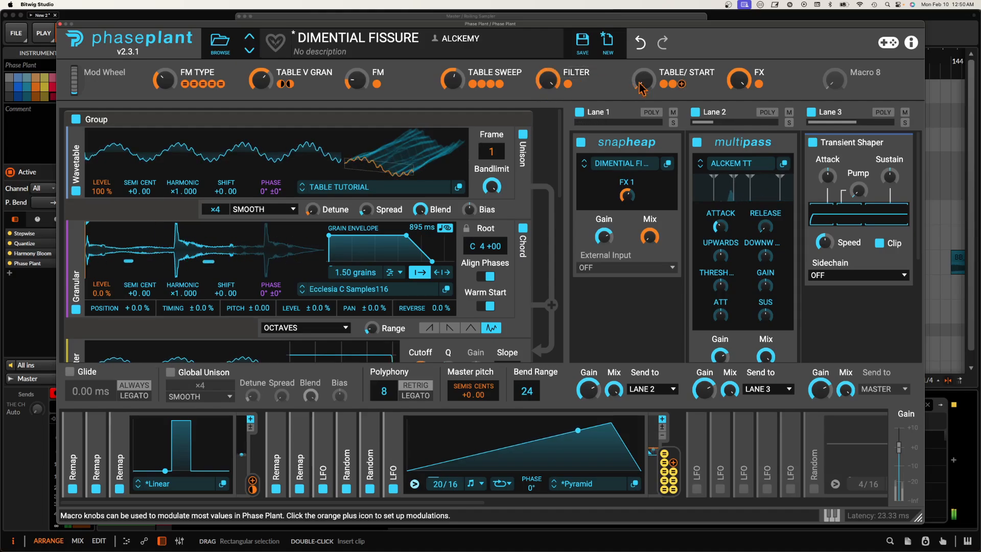
# - Try the HOOPLA wavetable from the ECCLESIA Wavetables folder in the first Wavetable generator
pyautogui.click(347, 187)
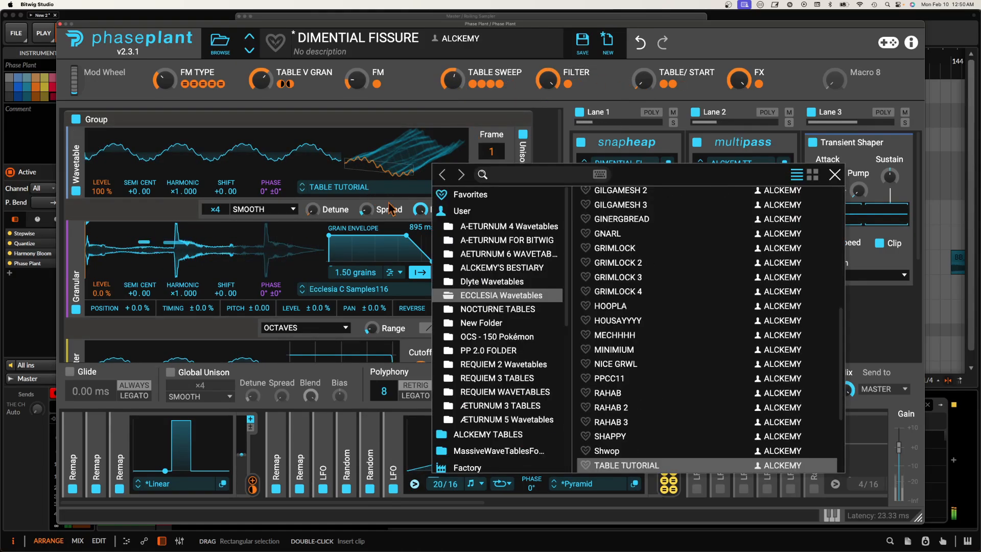
pyautogui.click(616, 308)
pyautogui.click(391, 158)
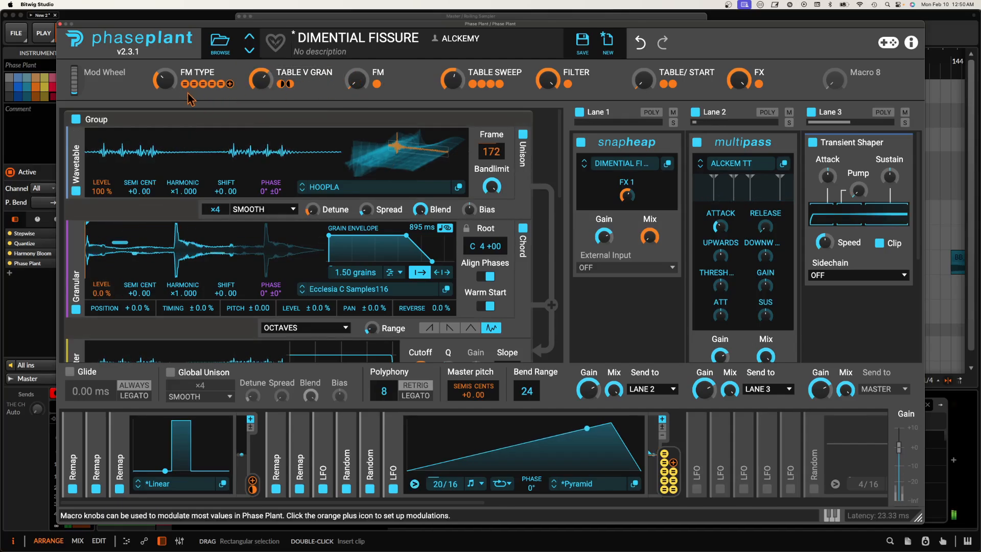
# - Load the MECHHHH wavetable into the first Wavetable generator and close the Phase Plant window
pyautogui.click(374, 186)
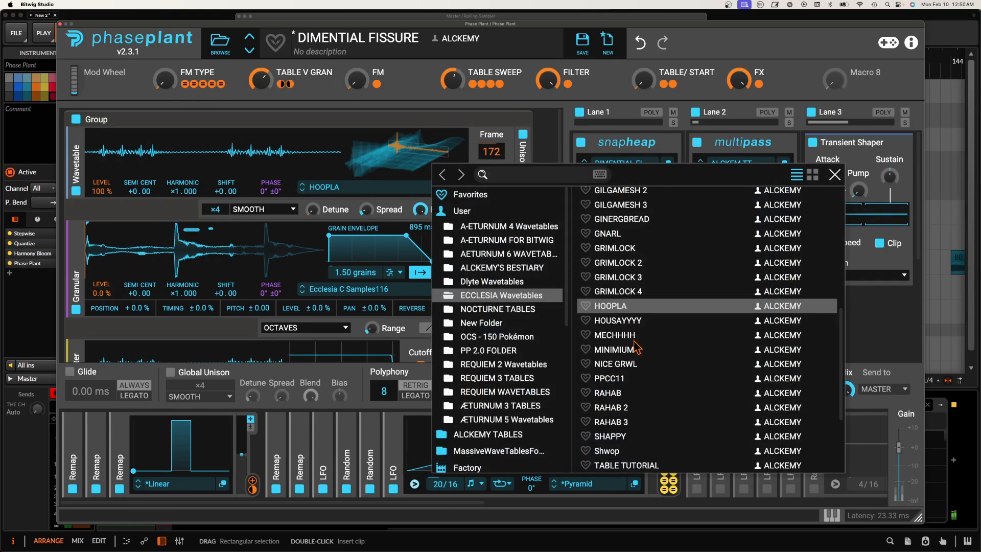
pyautogui.doubleClick(614, 335)
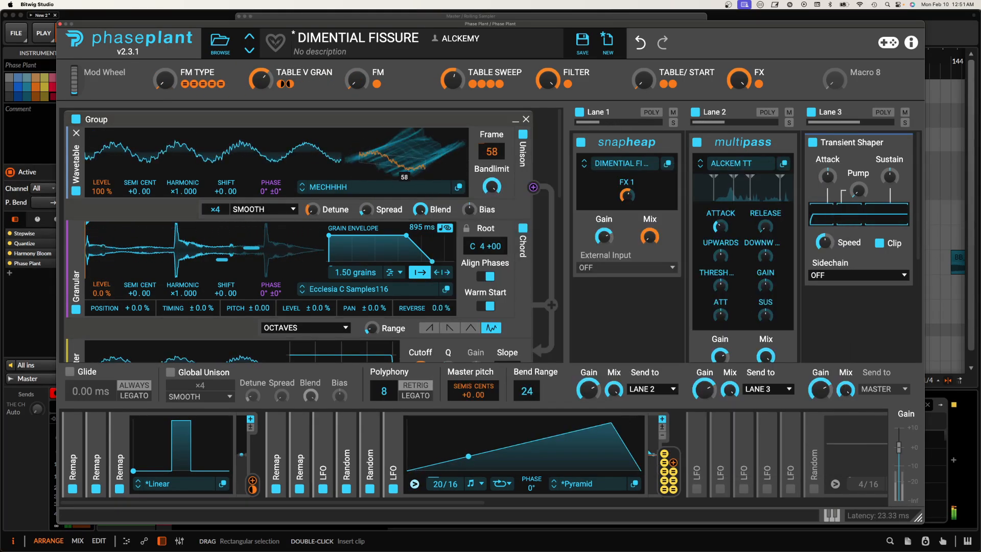
pyautogui.click(60, 24)
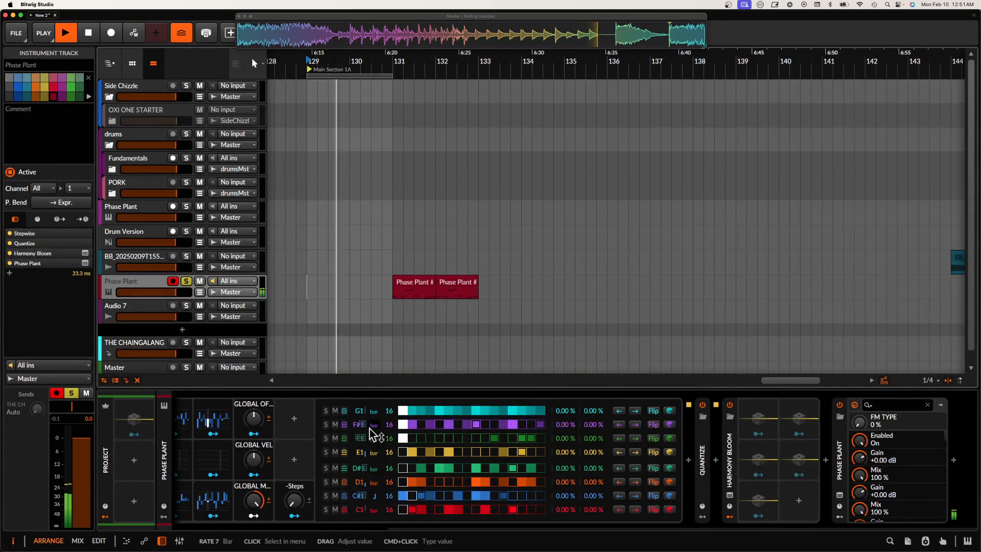
# - Mute the G1, F#1, F1, E1 and D1 lanes in the Stepwise device
pyautogui.click(335, 411)
pyautogui.click(335, 425)
pyautogui.click(335, 438)
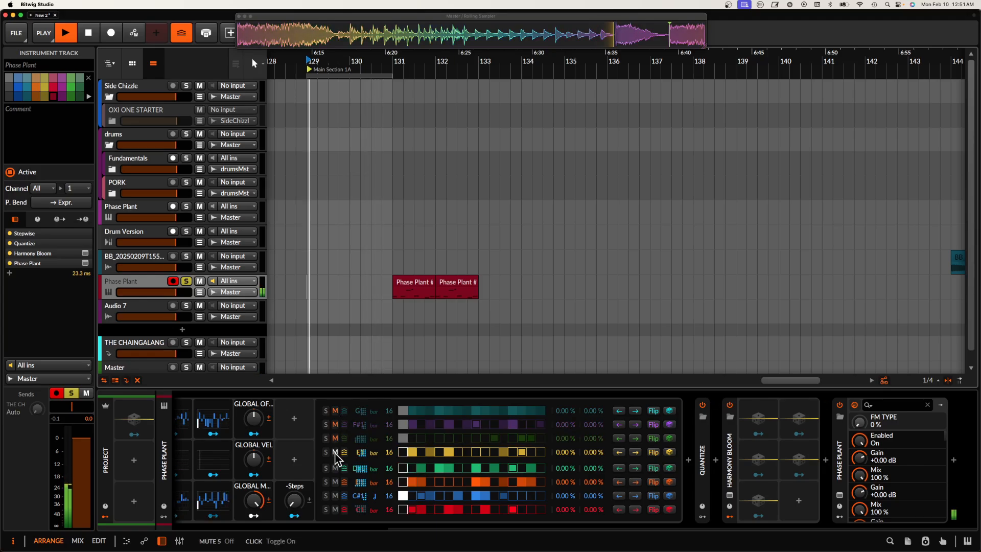
pyautogui.click(335, 452)
pyautogui.click(335, 481)
# - Switch the Stepwise device's mode to Pulse
pyautogui.click(276, 456)
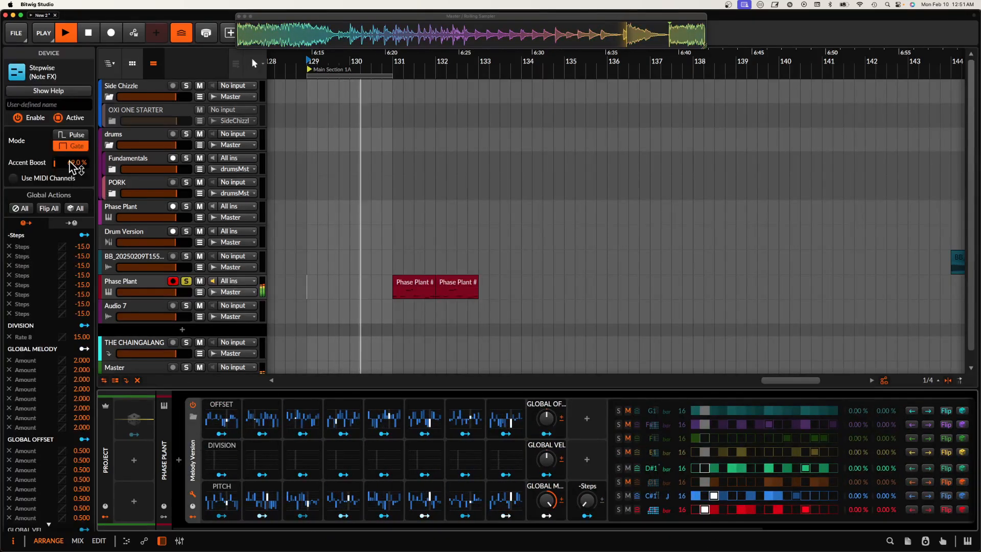
pyautogui.click(68, 135)
pyautogui.hscroll(5, 495, 471)
pyautogui.hscroll(3, 501, 460)
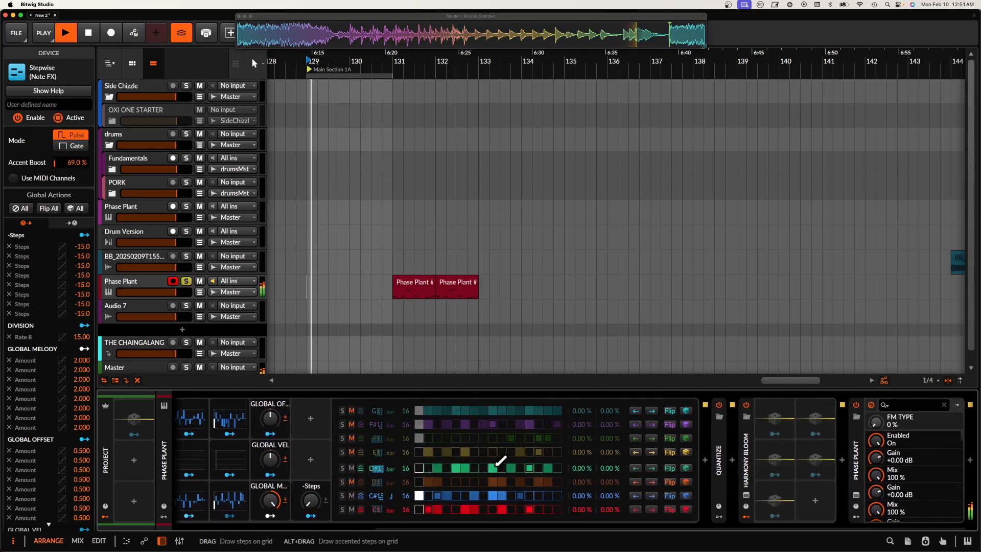
# - Reopen Phase Plant and turn the TABLE SWEEP macro fully down
pyautogui.click(840, 496)
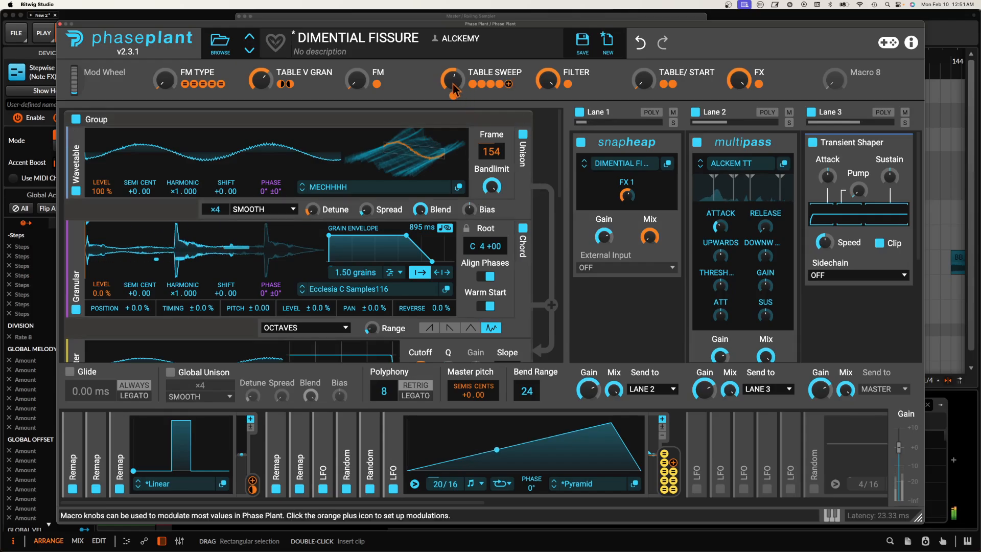
pyautogui.moveTo(452, 81); pyautogui.dragTo(452, 84)
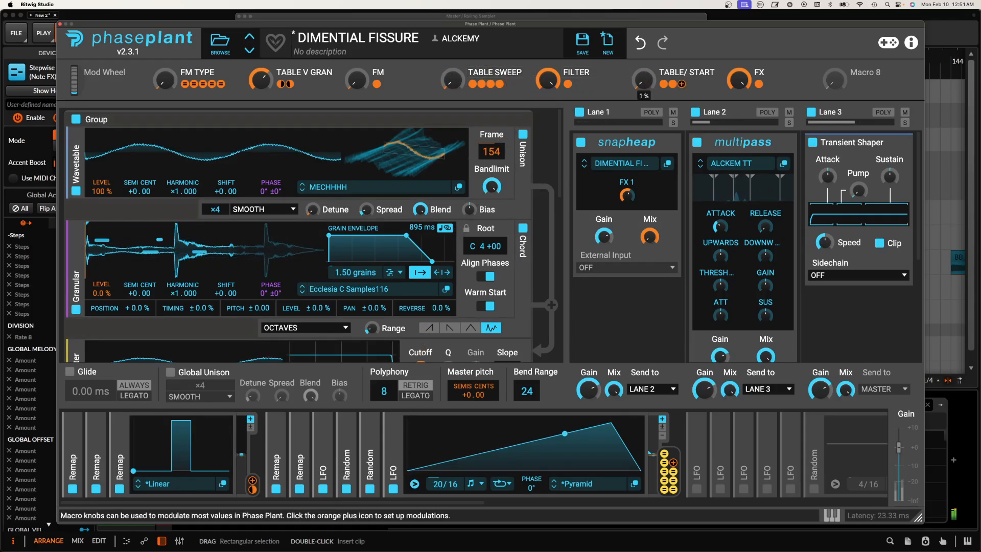
# - Raise the TABLE/ START macro slightly, lower FILTER to about 26% and turn TABLE V GRAN fully up
pyautogui.moveTo(643, 81)
pyautogui.mouseDown()
pyautogui.moveTo(643, 66)
pyautogui.moveTo(644, 81)
pyautogui.mouseUp()
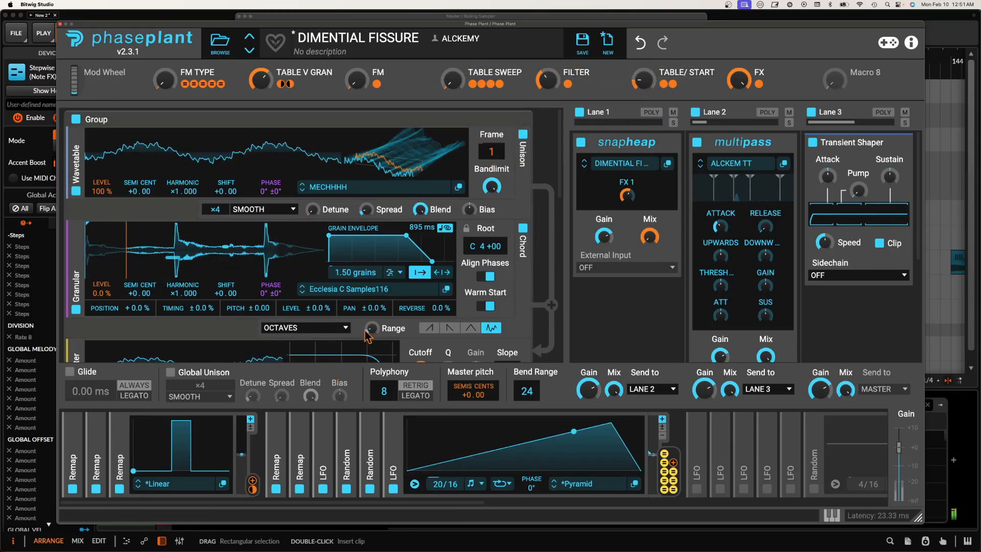
pyautogui.moveTo(546, 81); pyautogui.dragTo(547, 83)
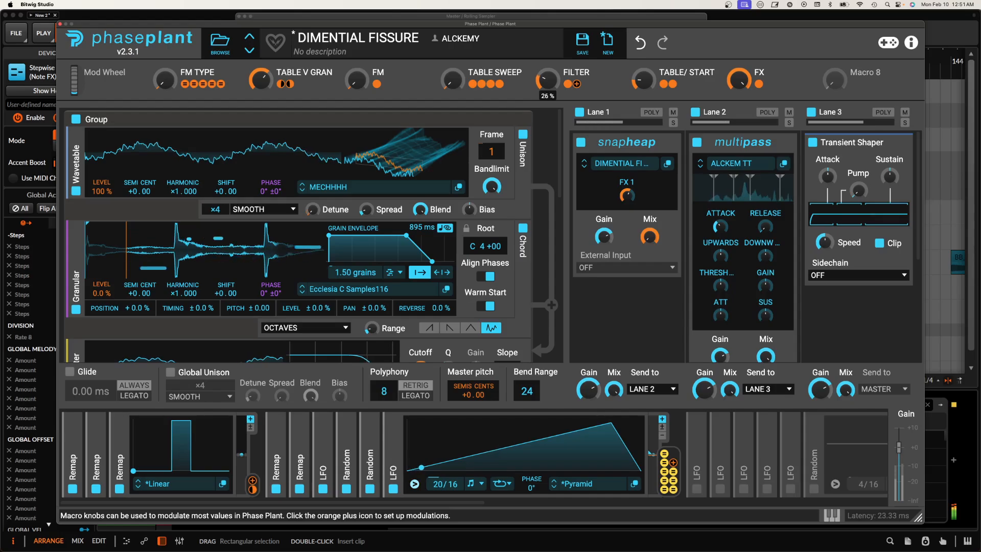
pyautogui.moveTo(260, 80); pyautogui.dragTo(260, 46)
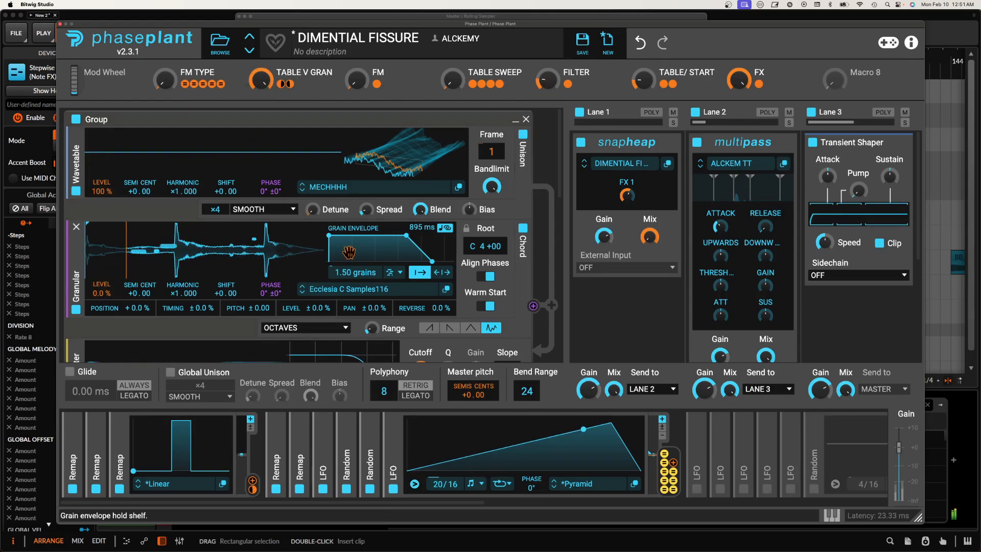
# - Load the Ecclesia C Samples118 sample into the Granular generator
pyautogui.click(363, 290)
pyautogui.click(612, 402)
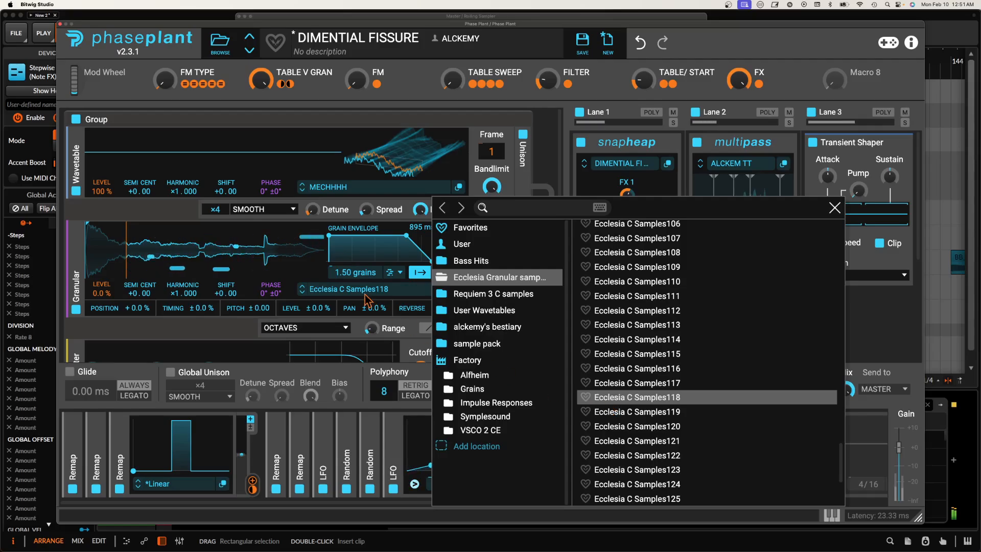
pyautogui.click(365, 260)
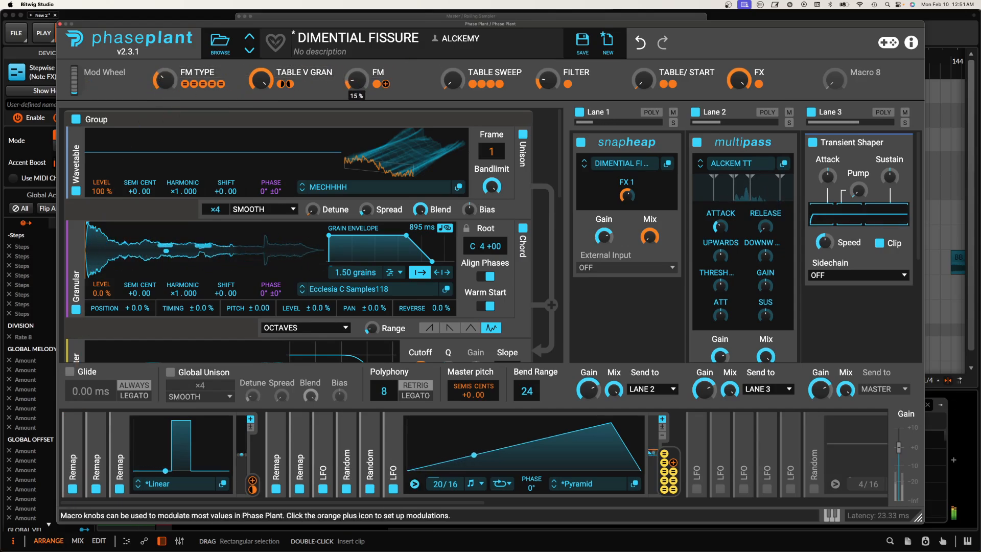
# - Raise the FM macro to about half, lower FILTER to 17% and close the Phase Plant window
pyautogui.moveTo(360, 85); pyautogui.dragTo(360, 75)
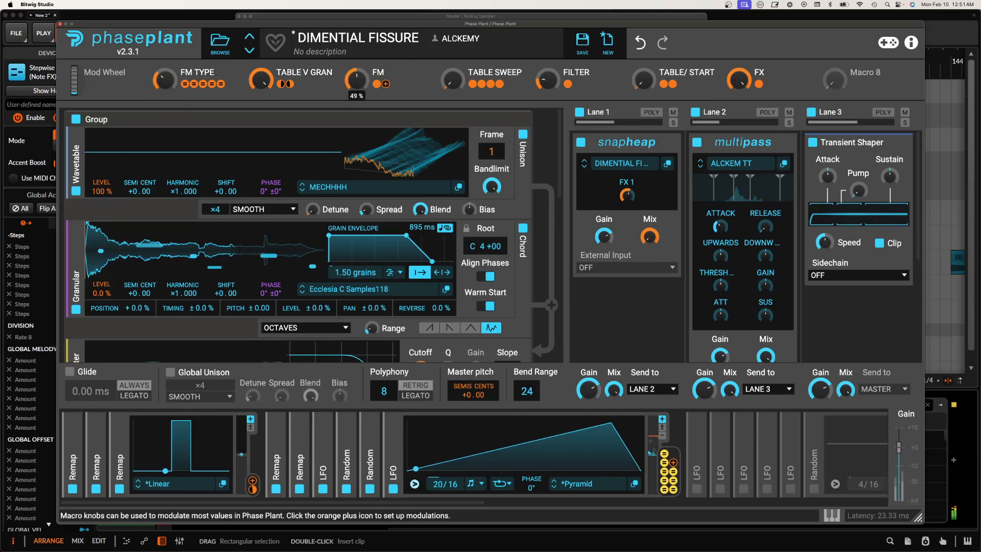
pyautogui.click(547, 82)
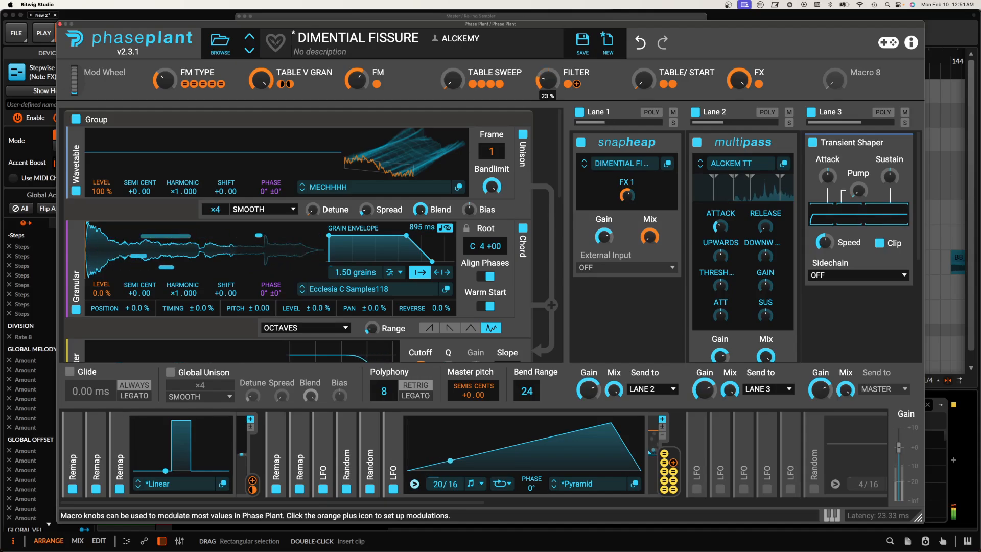
pyautogui.click(60, 24)
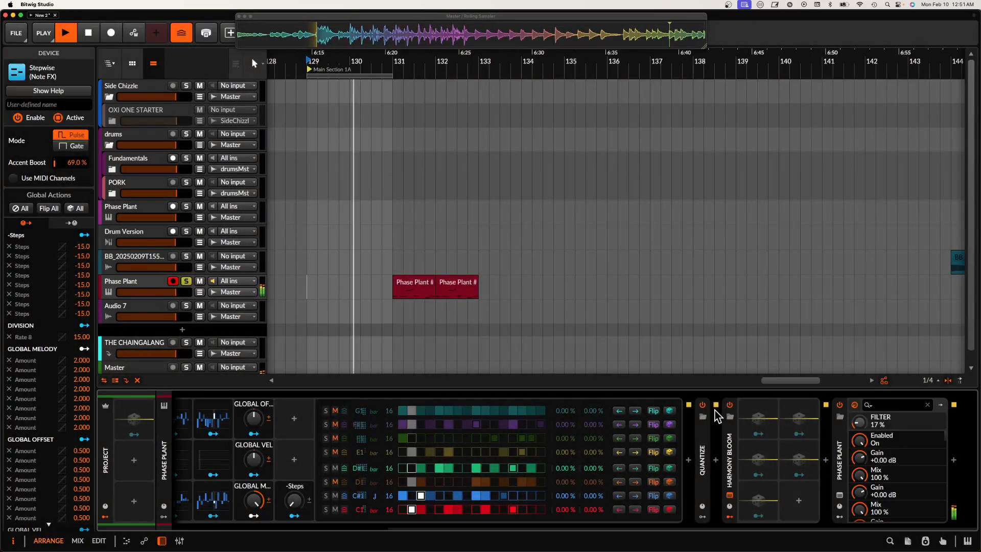
# - Open Harmony Bloom, set its octave transpose to 0 and close its window
pyautogui.click(730, 494)
pyautogui.click(619, 365)
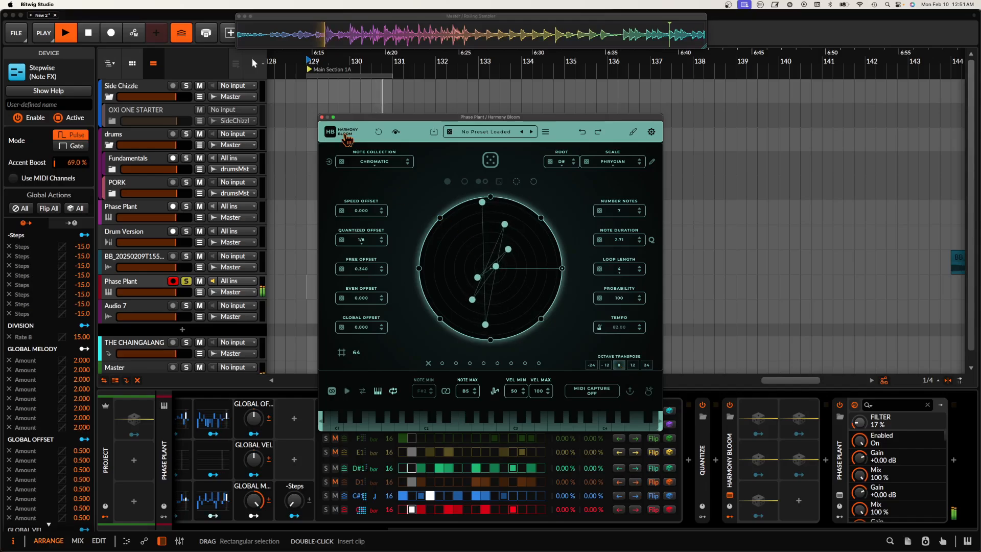
pyautogui.click(322, 117)
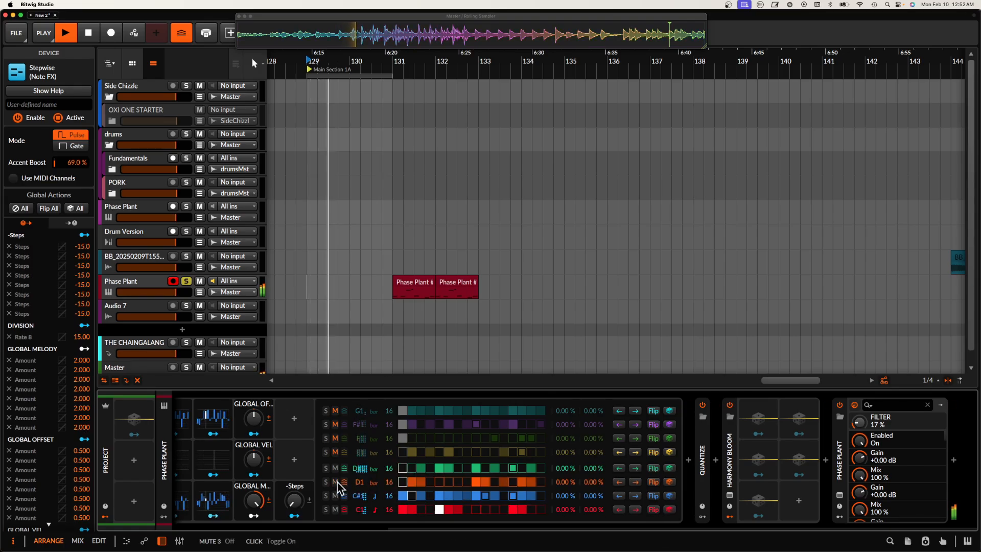
# - Reopen Harmony Bloom and change its octave transpose to 12, closing the window when done
pyautogui.click(730, 494)
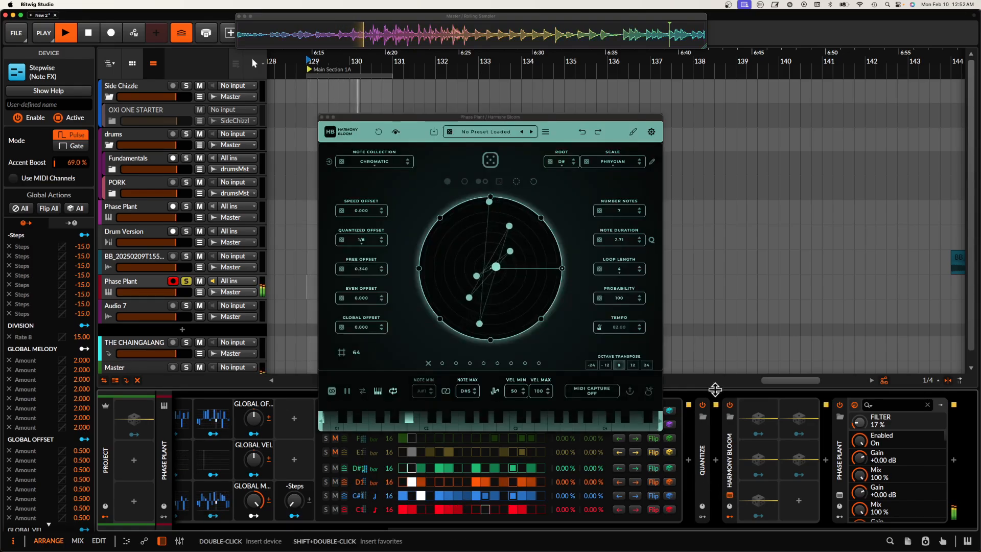
pyautogui.click(633, 365)
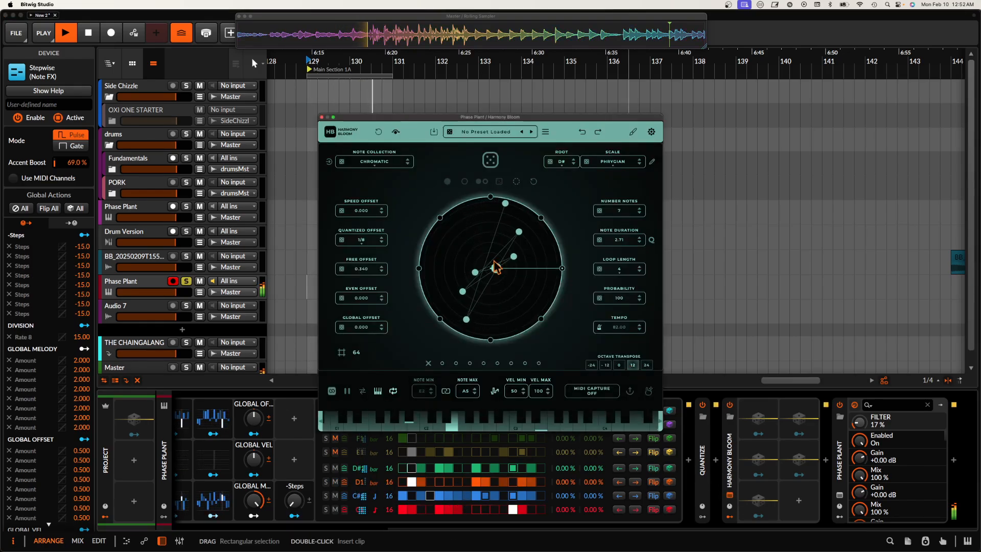
pyautogui.click(321, 117)
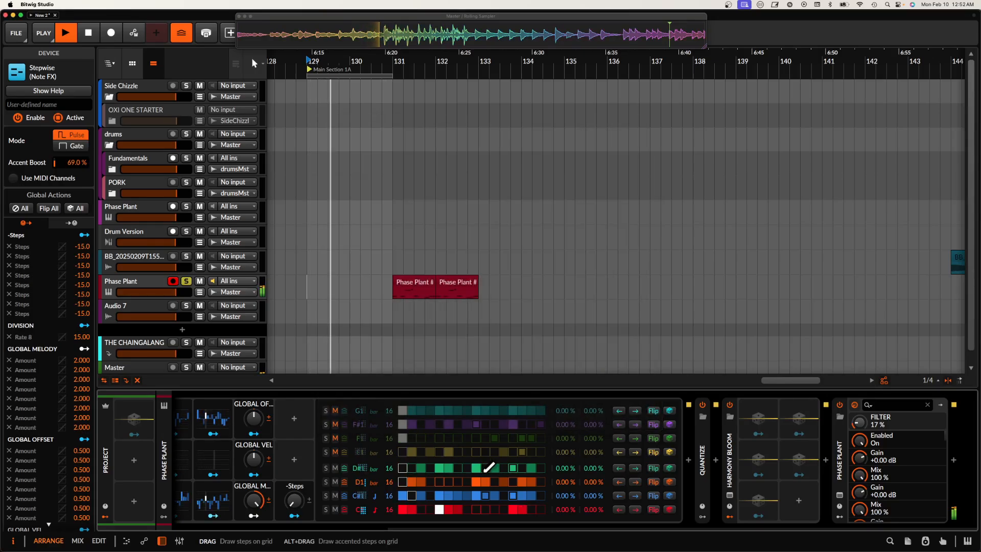
# - Reopen Phase Plant and raise the FILTER and FM TYPE macros
pyautogui.click(839, 495)
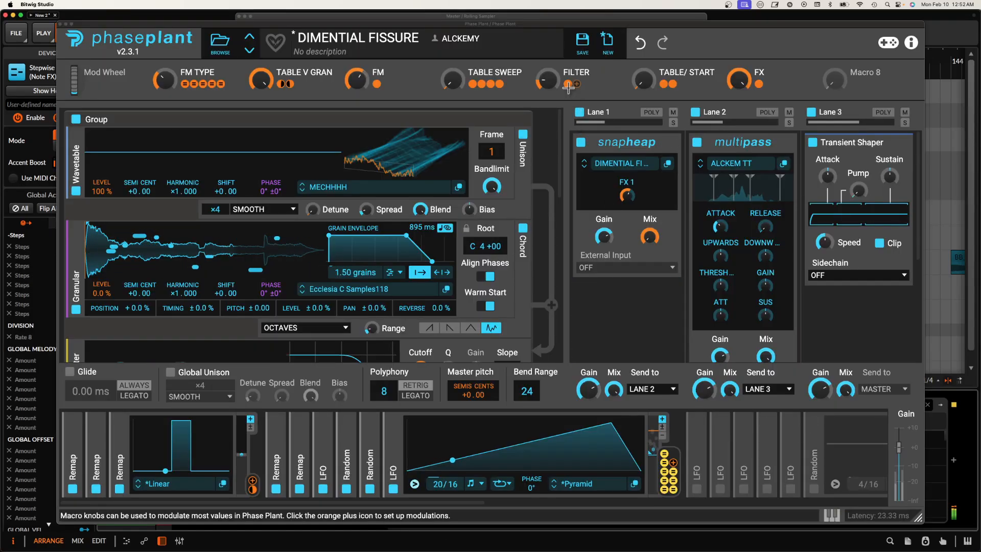
pyautogui.moveTo(547, 80); pyautogui.dragTo(547, 63)
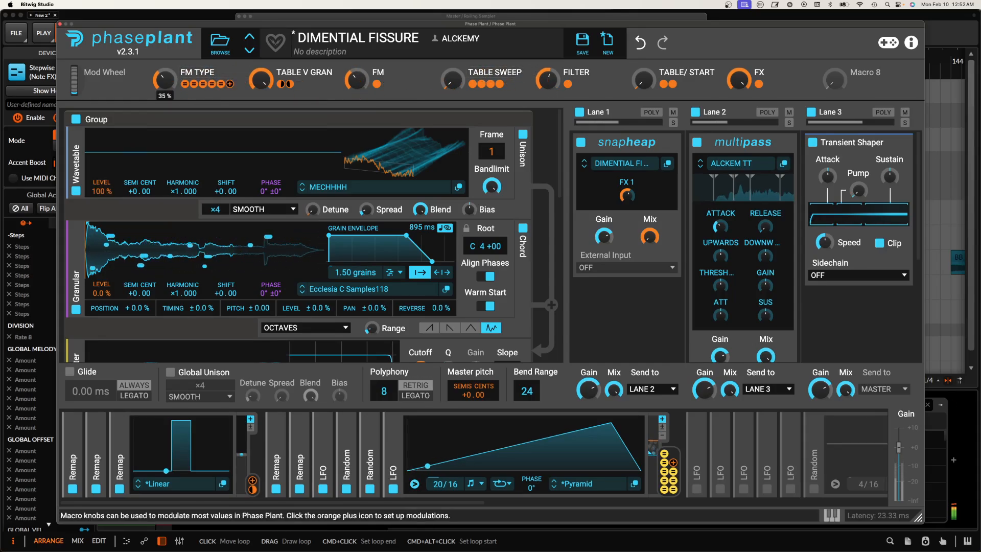
pyautogui.moveTo(164, 80); pyautogui.dragTo(164, 43)
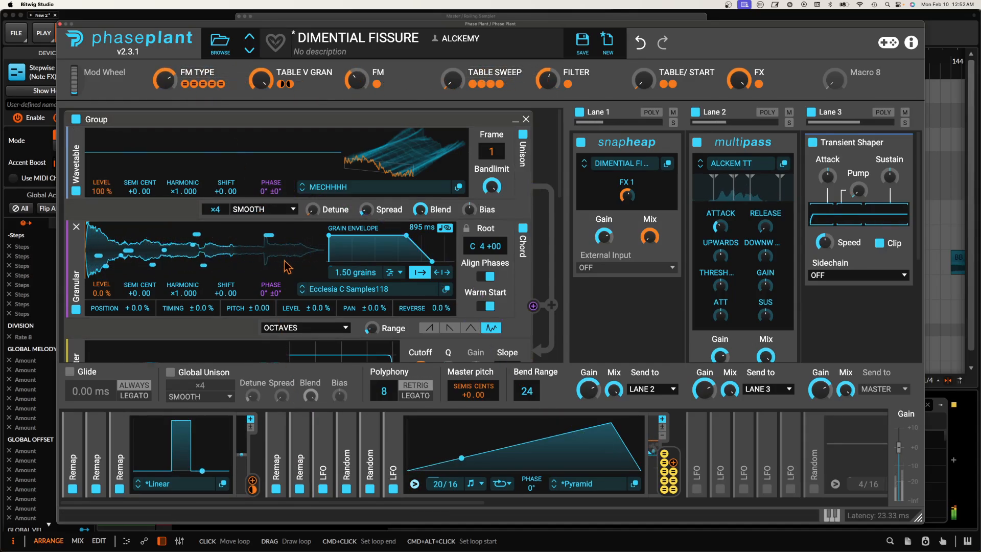
# - Load Ecclesia C Samples119 into the Granular generator and the PPCC11 wavetable into the first Wavetable generator
pyautogui.click(302, 293)
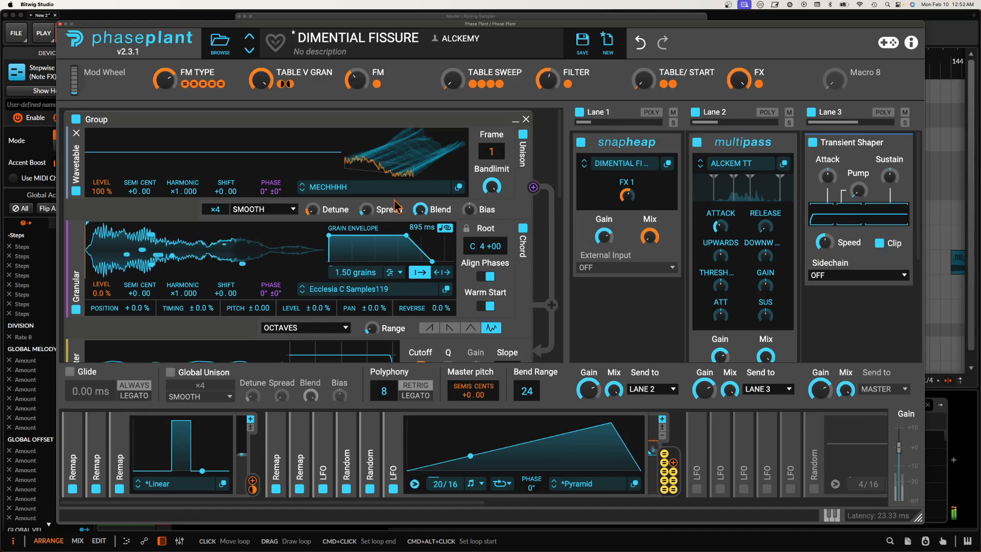
pyautogui.click(403, 188)
pyautogui.click(600, 384)
pyautogui.click(313, 153)
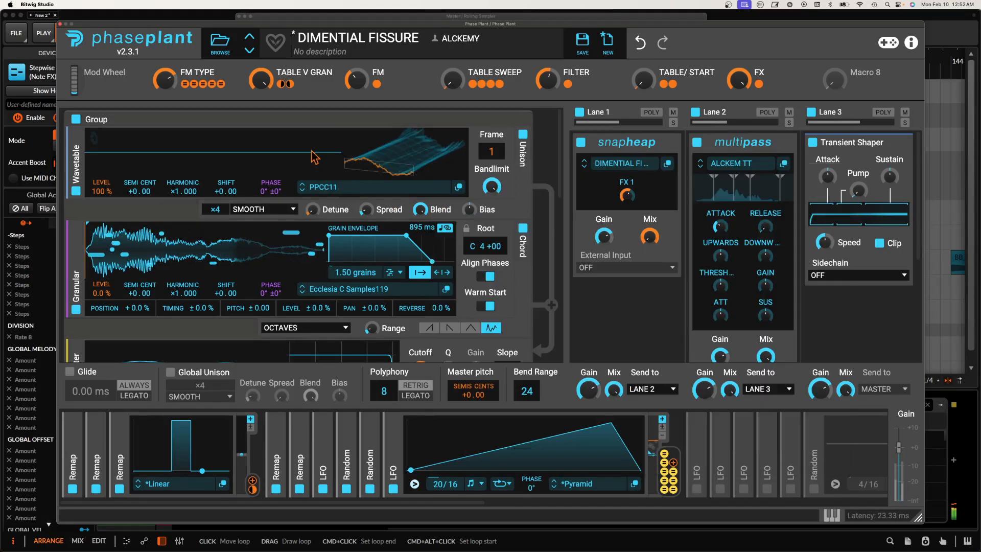
# - Lengthen the falling slope in the Curve generator below the filter
pyautogui.scroll(-5, 313, 153)
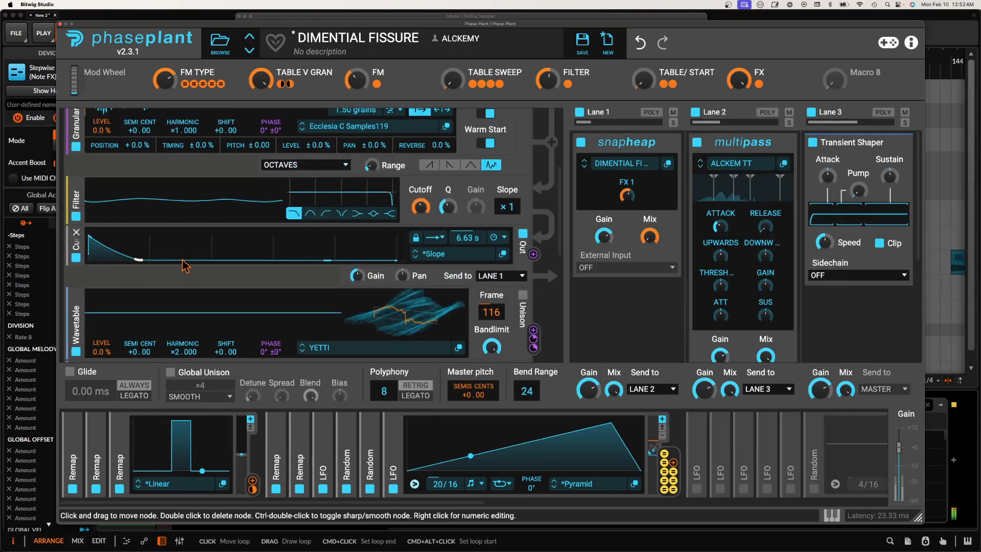
pyautogui.scroll(5, 239, 263)
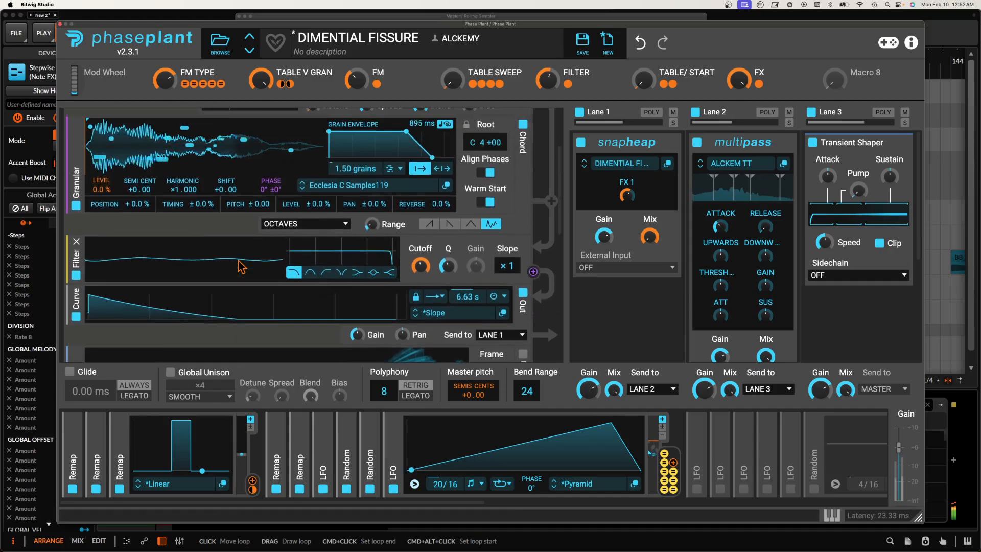
pyautogui.scroll(-3, 305, 192)
# - Reduce the polyphony to 2 voices and set the Curve generator's rate to 2.90 s
pyautogui.scroll(-5, 305, 192)
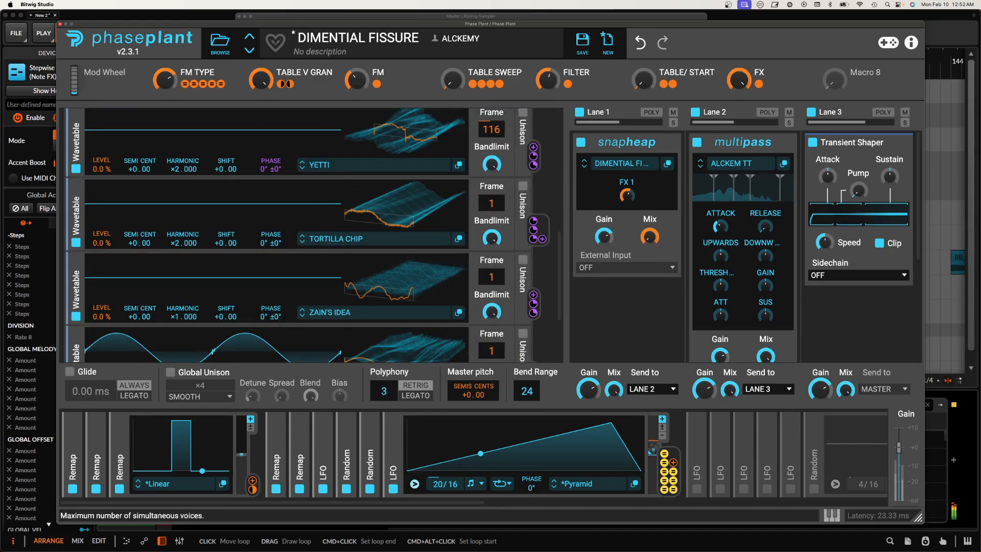
pyautogui.scroll(6, 194, 302)
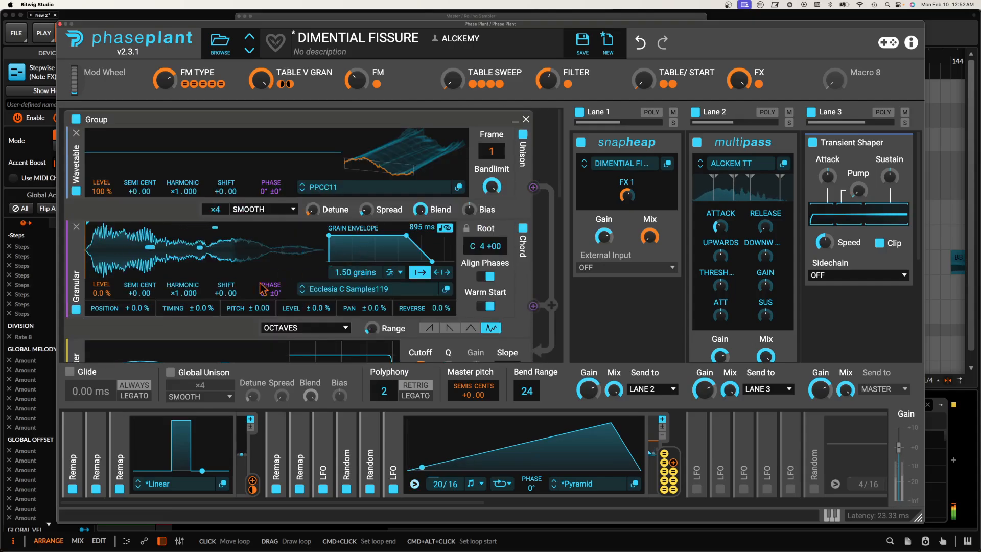
pyautogui.scroll(-3, 194, 302)
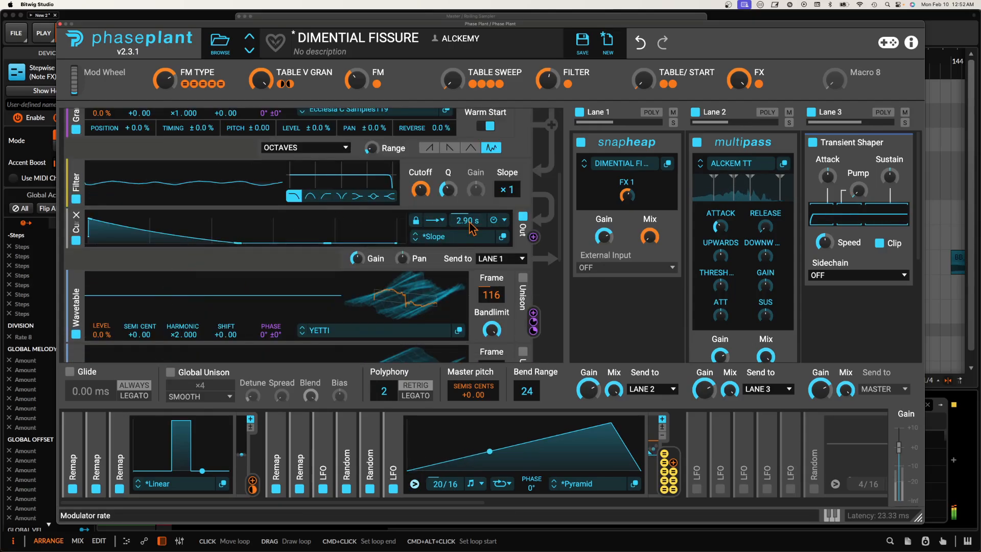
pyautogui.scroll(3, 471, 228)
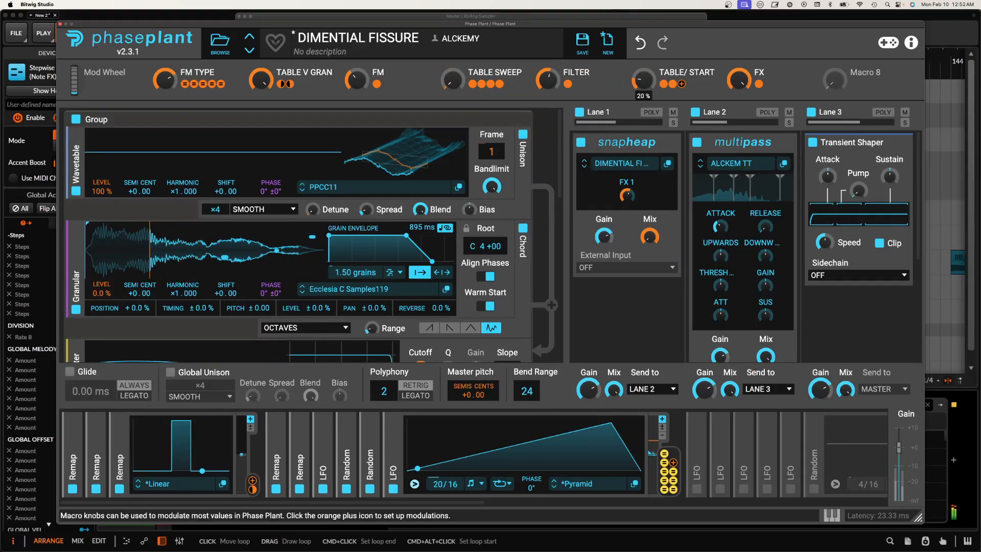
# - Turn the TABLE/ START macro fully down and lower FM TYPE to about 26%
pyautogui.moveTo(643, 80); pyautogui.dragTo(643, 101)
pyautogui.moveTo(165, 80); pyautogui.dragTo(165, 93)
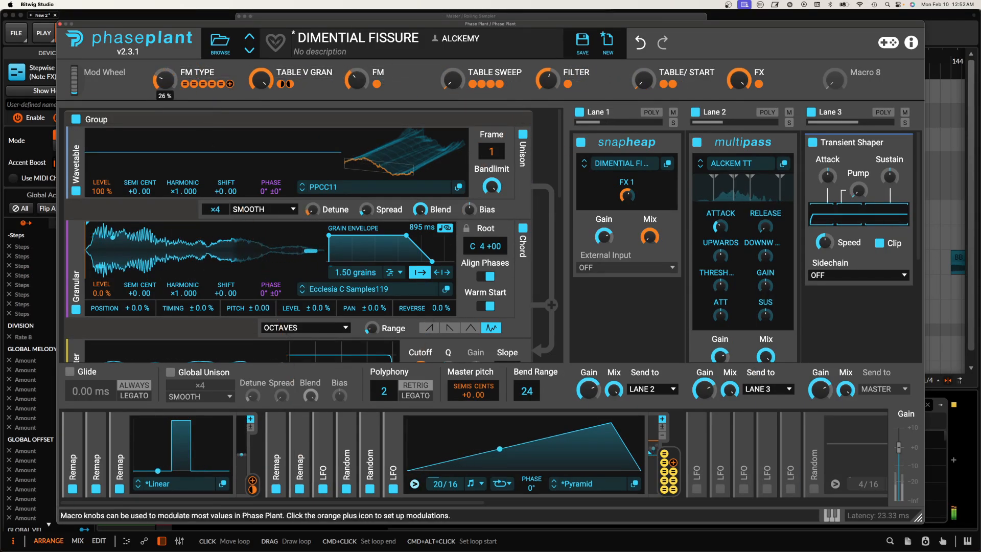
# - Load Ecclesia C Samples120 into the Granular generator and the MINIMIUM wavetable into the first Wavetable generator
pyautogui.click(302, 291)
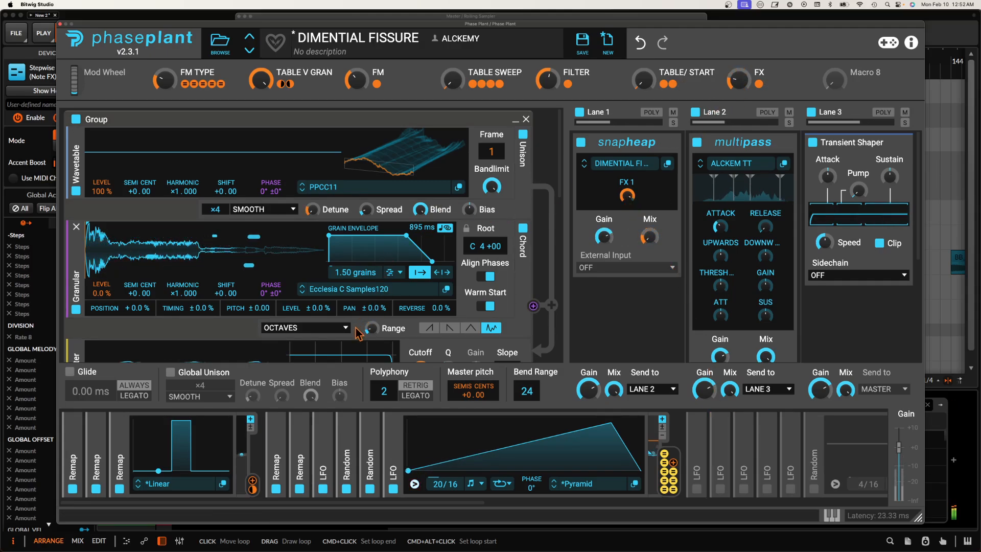
pyautogui.click(380, 191)
pyautogui.click(624, 350)
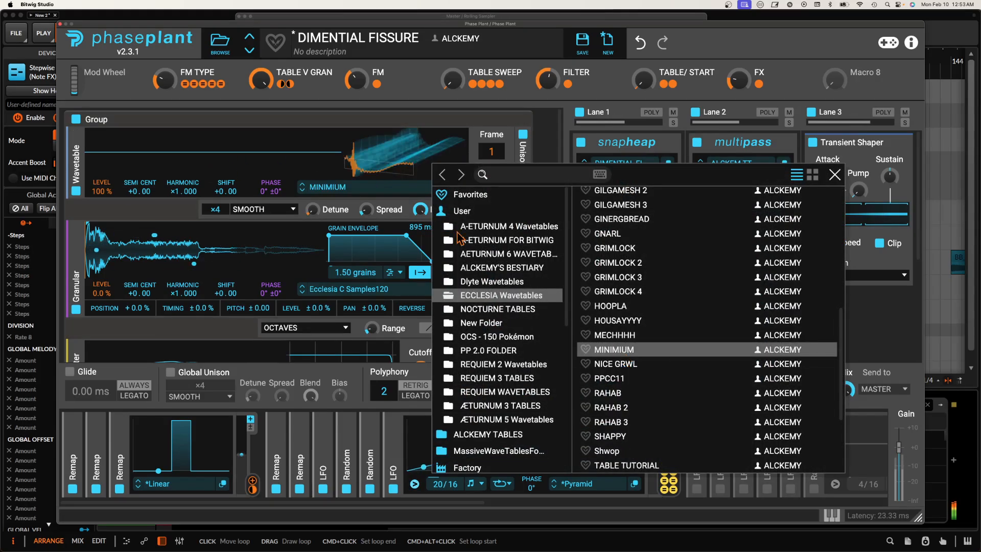
pyautogui.click(394, 163)
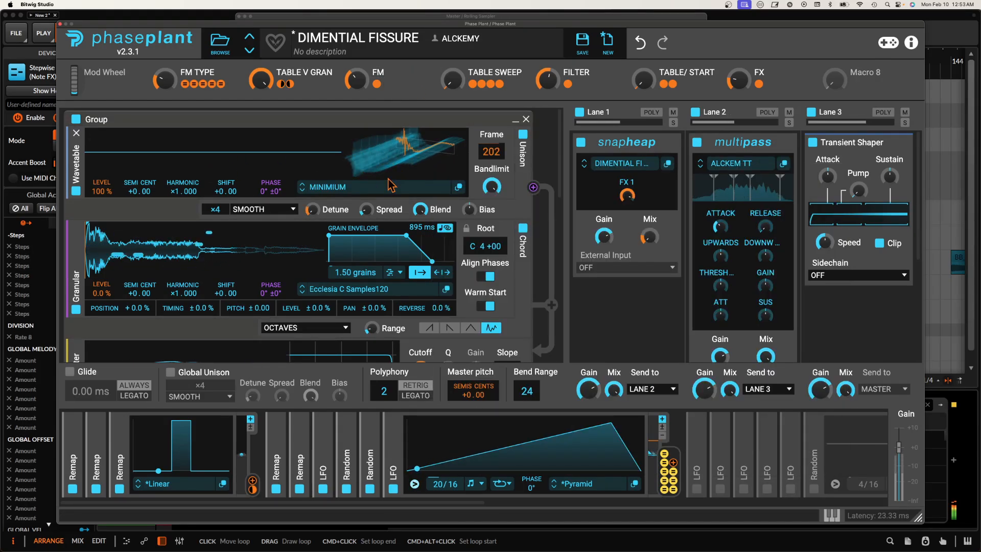
# - Lower the FM macro, set FILTER to about 35% and close the Phase Plant window
pyautogui.moveTo(356, 80); pyautogui.dragTo(356, 80)
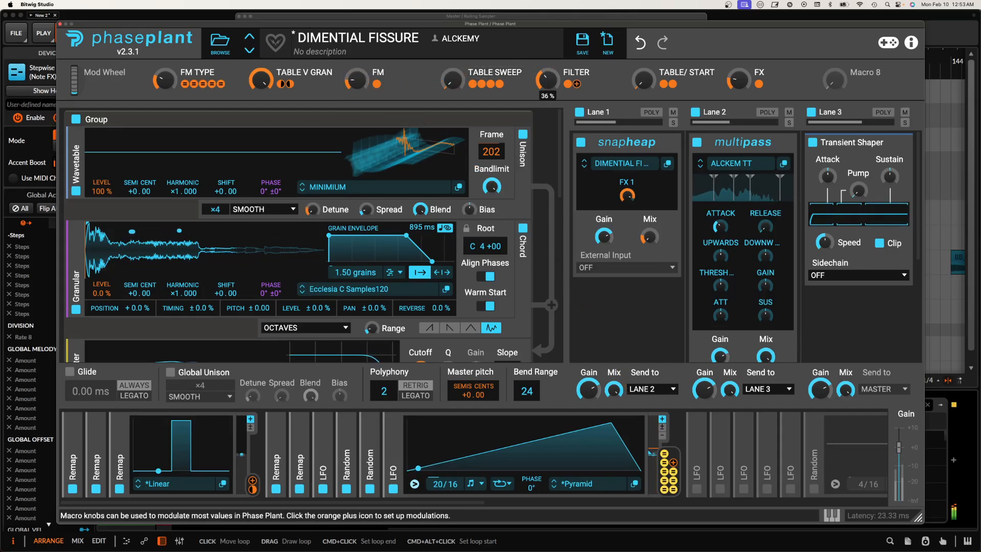
pyautogui.click(60, 24)
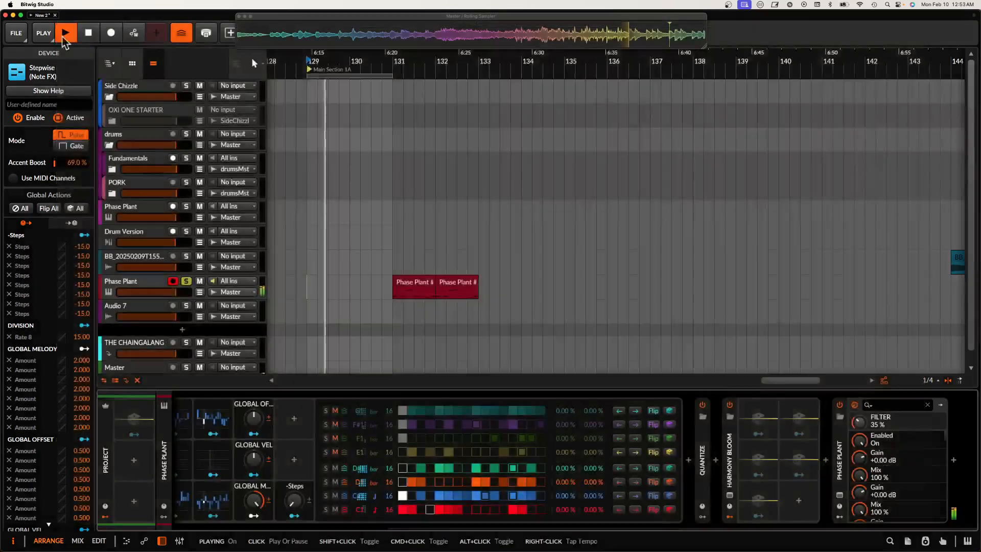
# - Stop playback and switch off the Stepwise, Quantize and Harmony Bloom devices
pyautogui.press('space')
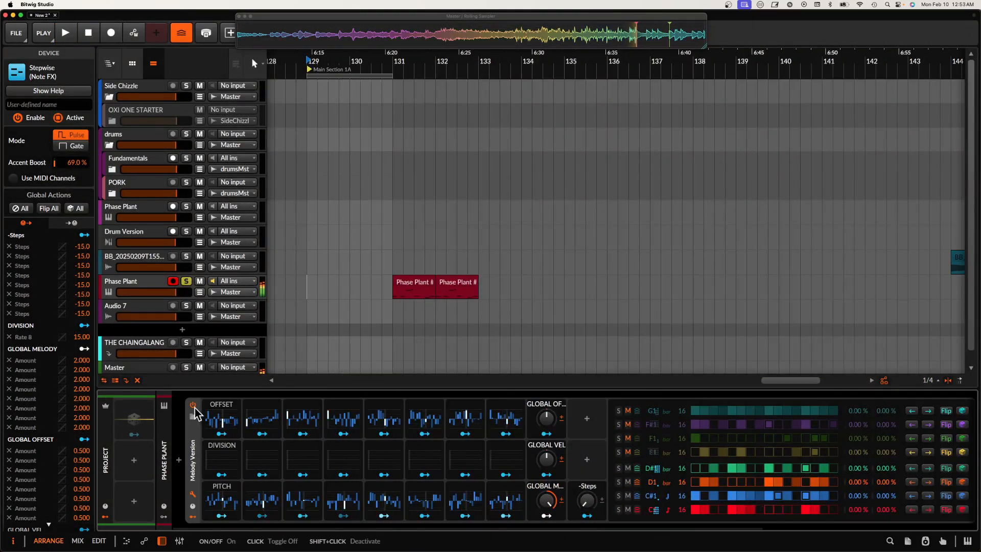
pyautogui.click(193, 405)
pyautogui.hscroll(6, 250, 413)
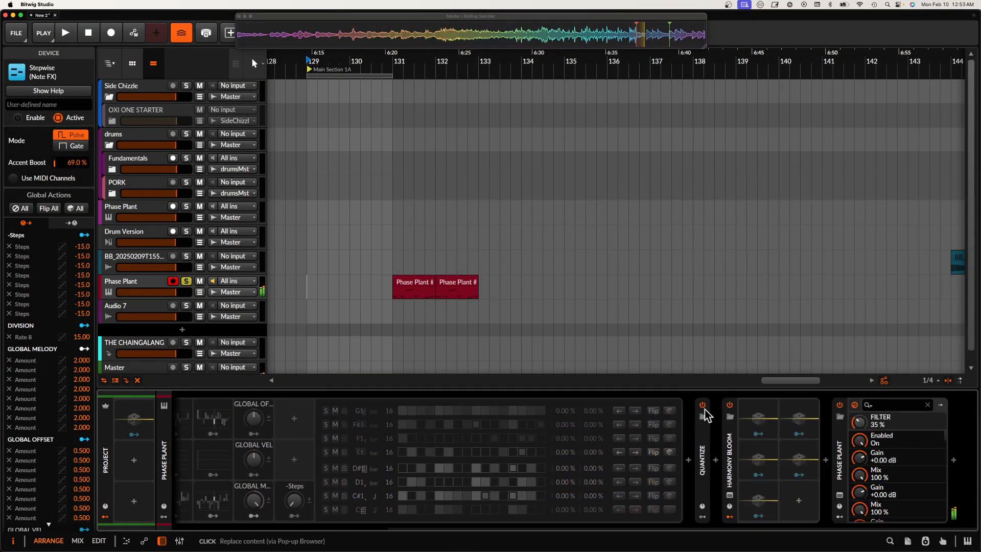
pyautogui.click(729, 405)
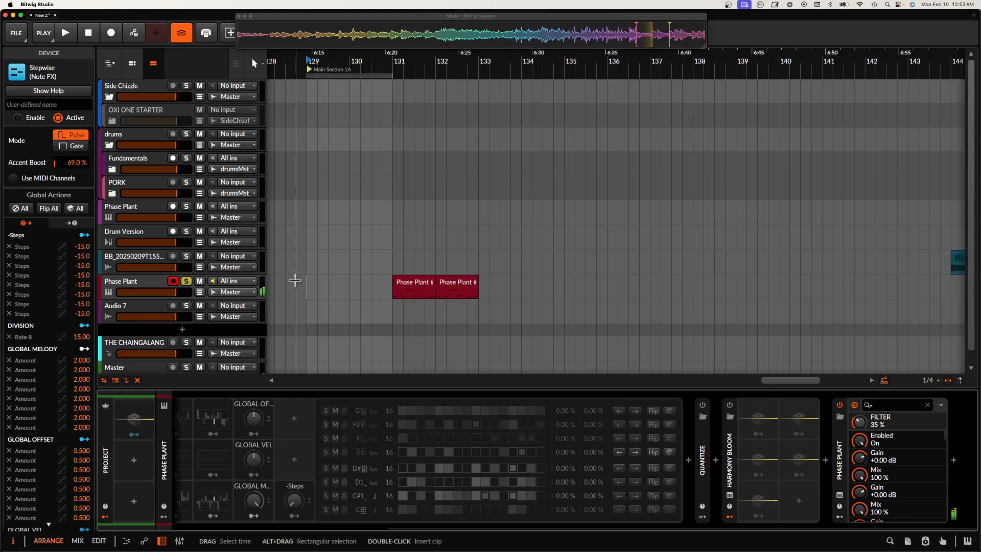
# - Reopen Phase Plant and reshape the Curve generator's slope so it holds at full level before falling
pyautogui.click(839, 495)
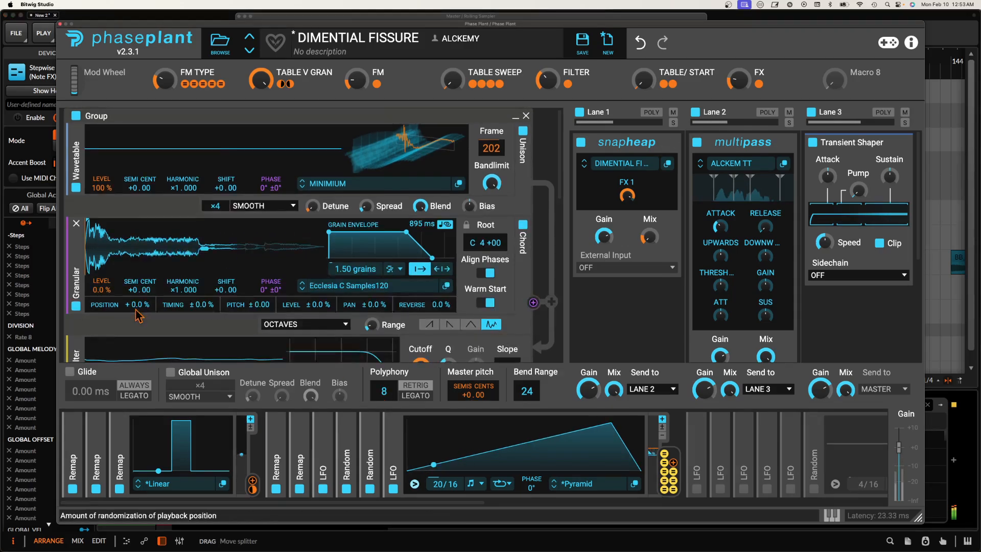
pyautogui.scroll(-3, 205, 306)
pyautogui.moveTo(234, 314); pyautogui.dragTo(142, 289)
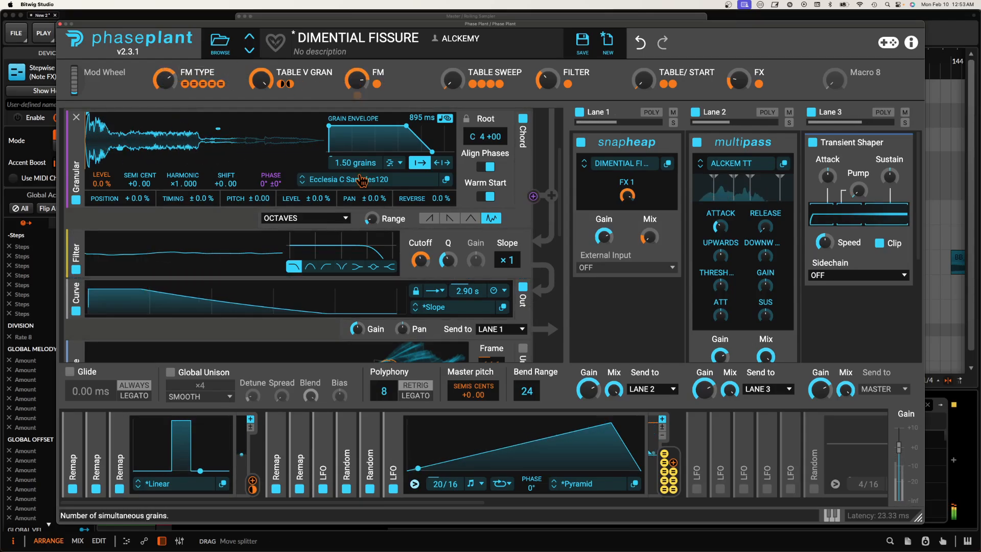
# - Load Ecclesia C Samples121 into the Granular generator, raise TABLE SWEEP and TABLE/START, and lower the FM TYPE and FM macros
pyautogui.click(303, 184)
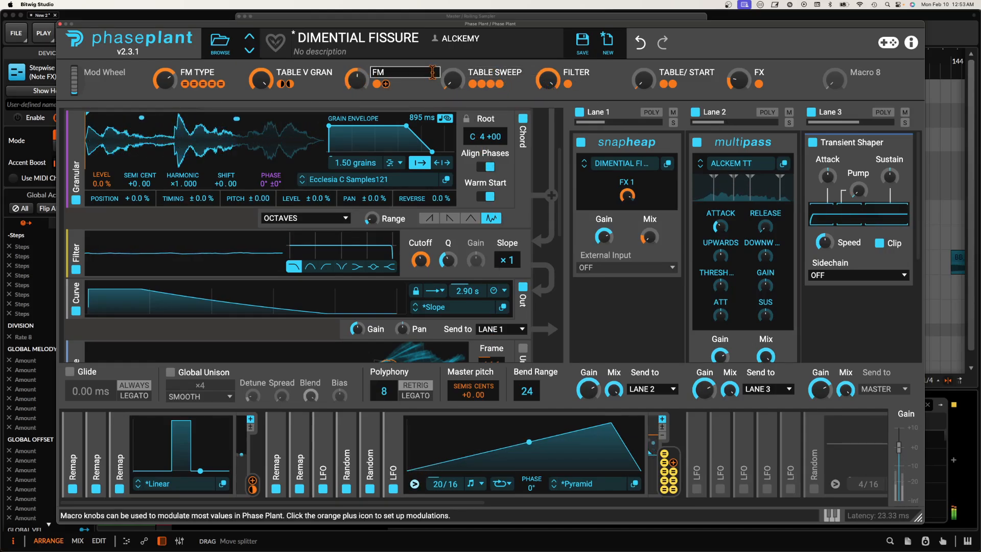
pyautogui.moveTo(452, 80); pyautogui.dragTo(452, 54)
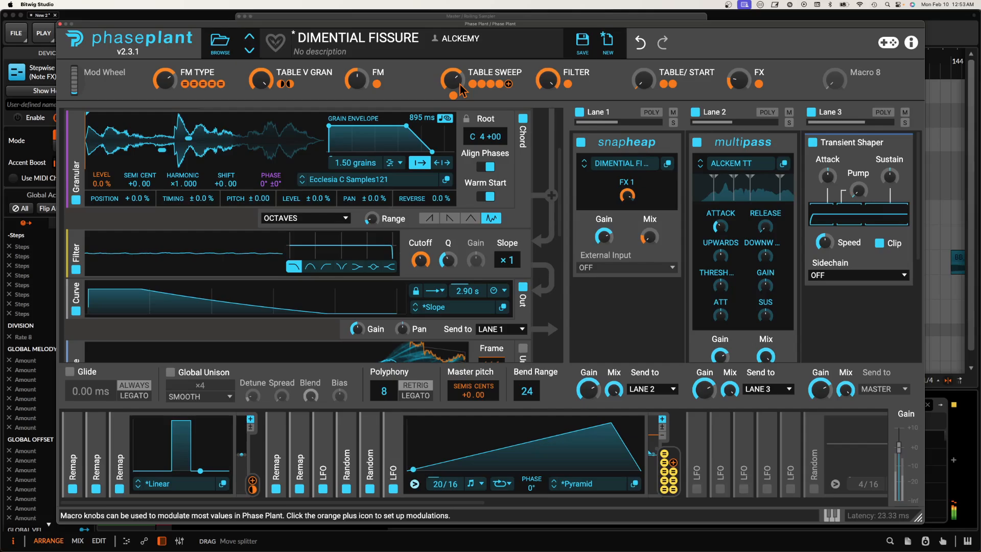
pyautogui.moveTo(173, 82)
pyautogui.mouseDown()
pyautogui.moveTo(172, 72)
pyautogui.moveTo(172, 83)
pyautogui.mouseUp()
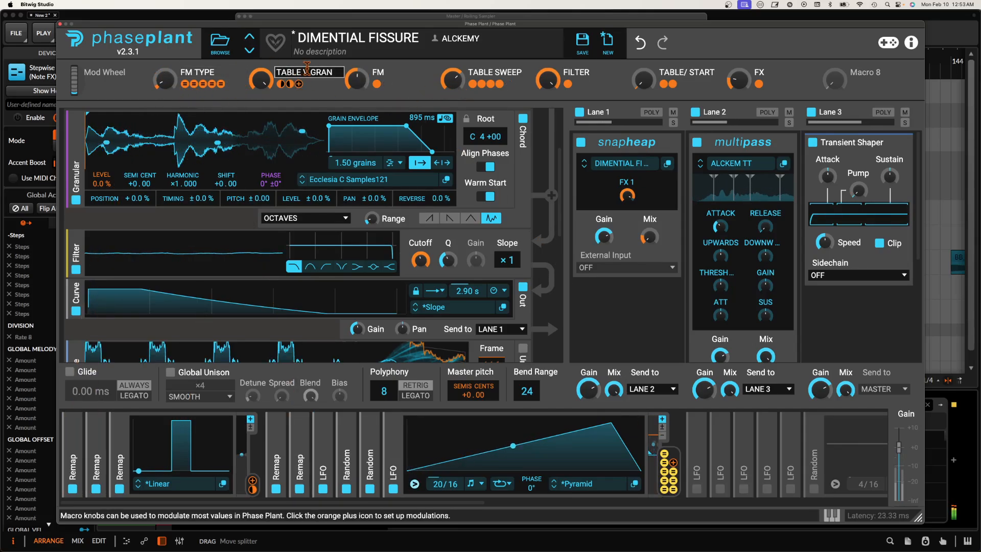
pyautogui.moveTo(355, 82)
pyautogui.mouseDown()
pyautogui.moveTo(355, 102)
pyautogui.moveTo(359, 92)
pyautogui.mouseUp()
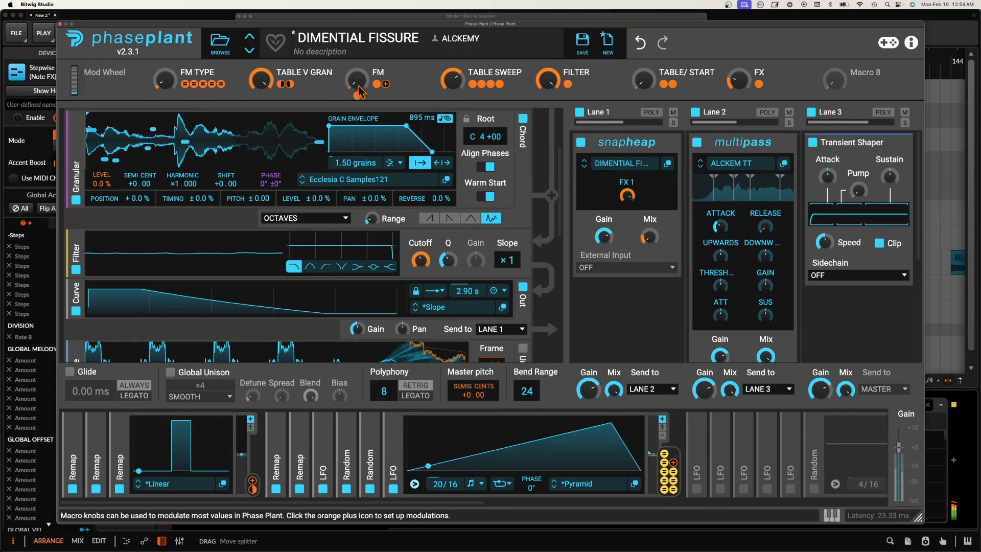
pyautogui.moveTo(642, 82); pyautogui.dragTo(643, 64)
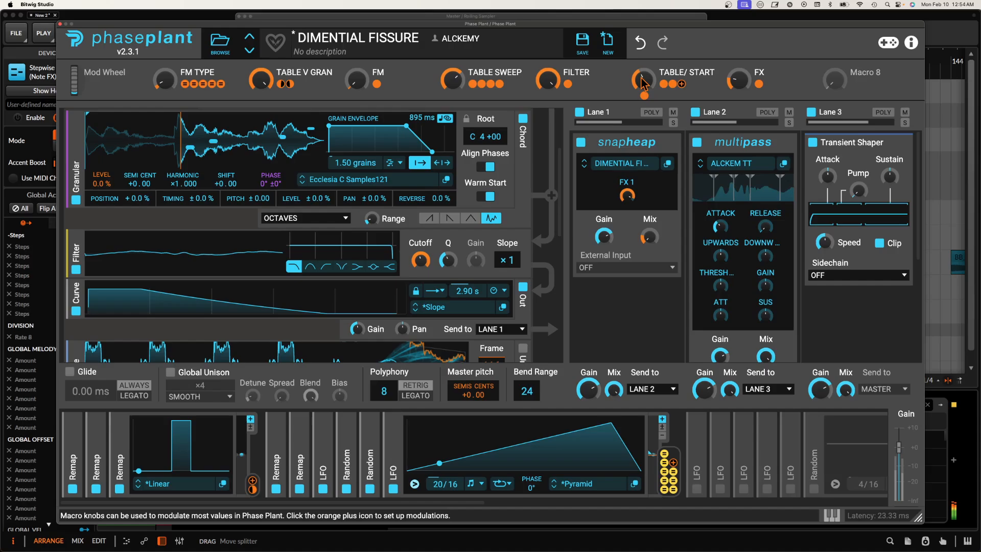
# - Adjust the Lane 1 Snapheap's FX 1 amount and raise the FX macro to maximum
pyautogui.click(627, 196)
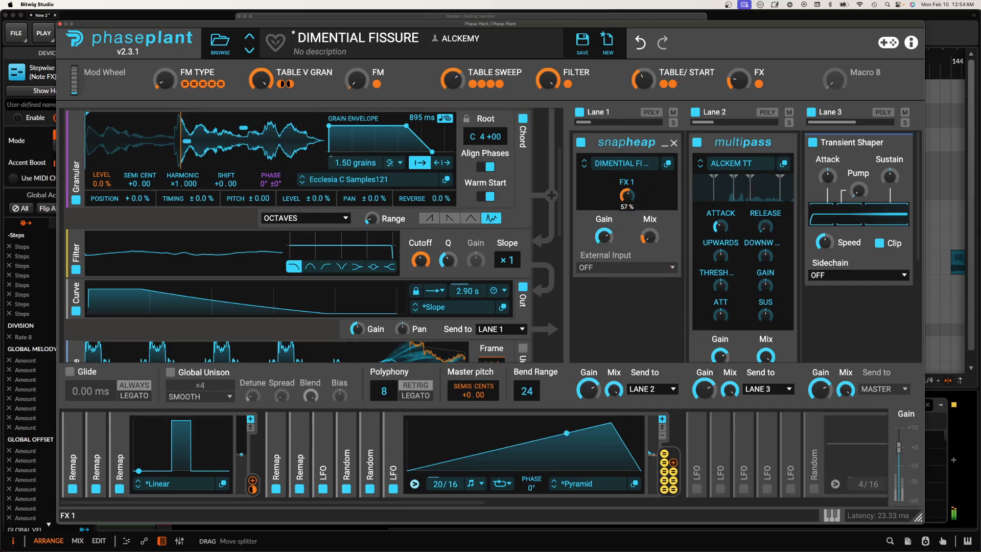
pyautogui.click(649, 237)
pyautogui.moveTo(649, 237); pyautogui.dragTo(649, 230)
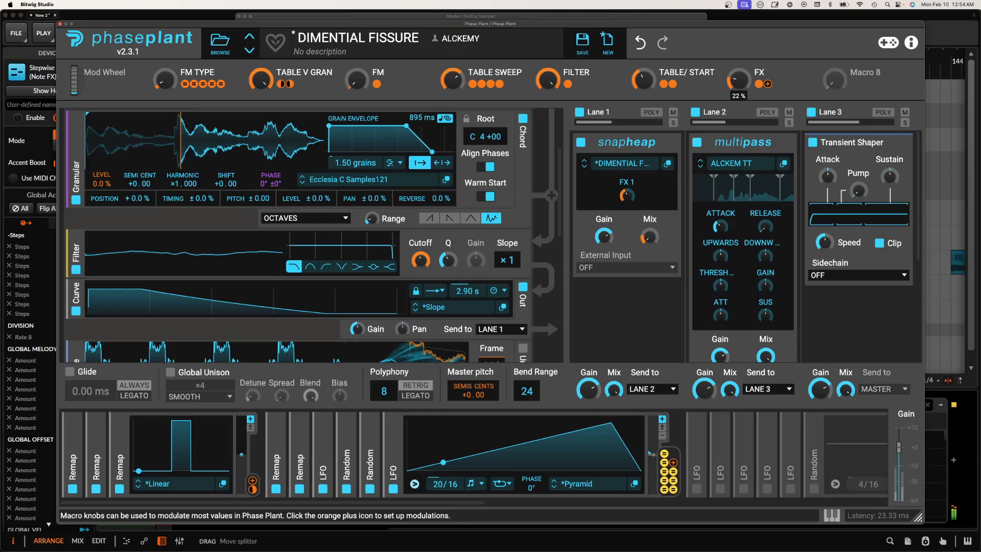
pyautogui.moveTo(739, 81); pyautogui.dragTo(738, 40)
pyautogui.moveTo(627, 196); pyautogui.dragTo(628, 188)
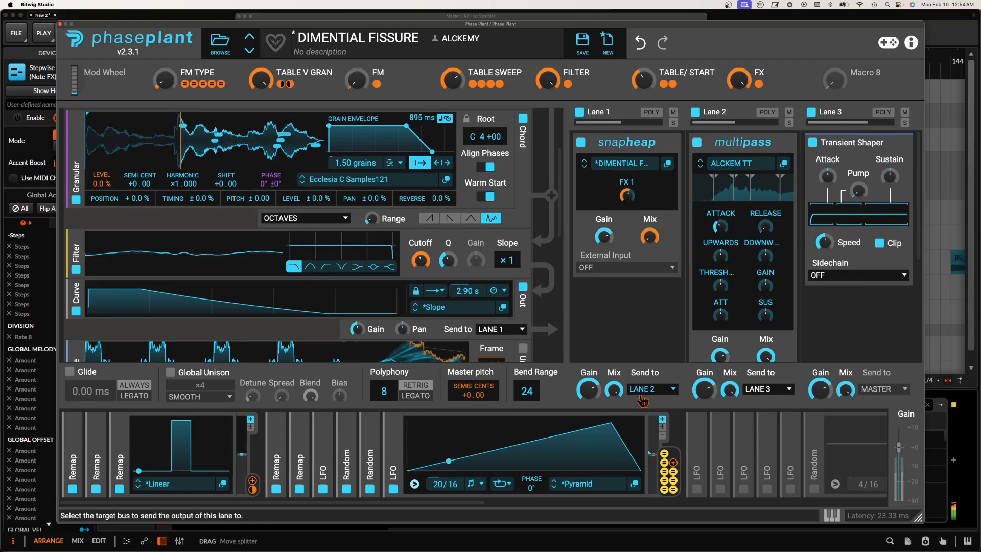
# - Reshape the Pyramid LFO into a falling ramp and set its rate to 5/16
pyautogui.moveTo(611, 422); pyautogui.dragTo(395, 428)
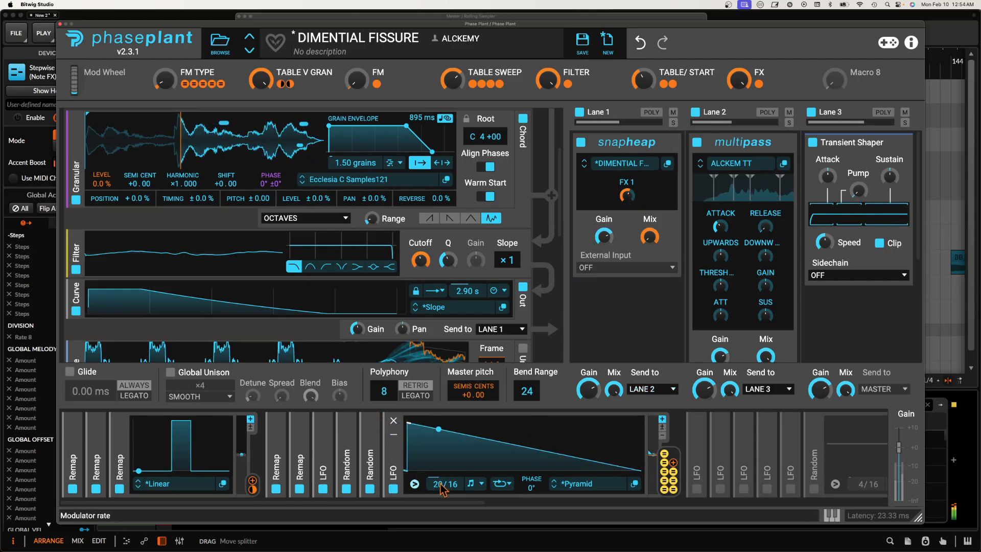
pyautogui.moveTo(442, 489); pyautogui.dragTo(442, 492)
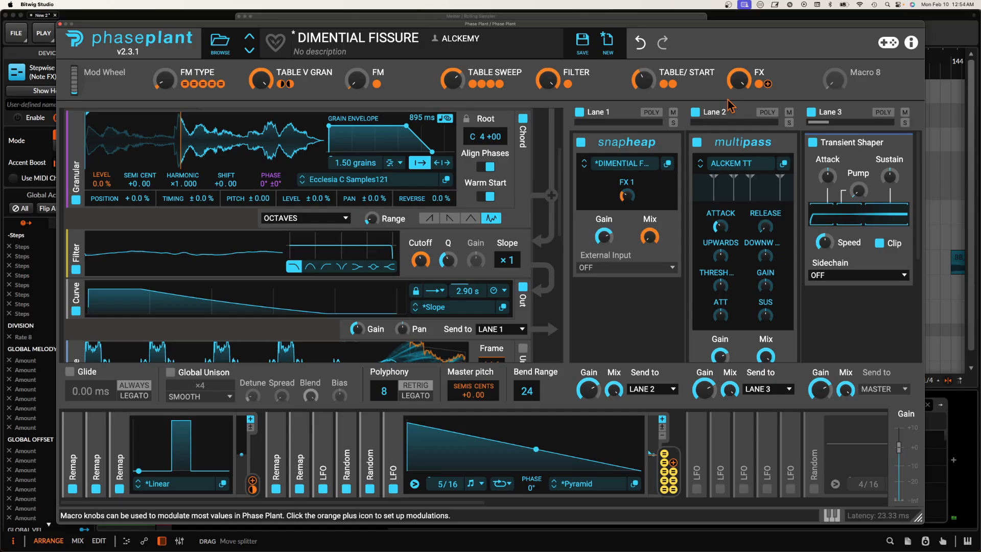
# - Examine the effect chains and FX 1 modulation routings inside the Lane 1 Snapheap, and close its editor
pyautogui.click(667, 163)
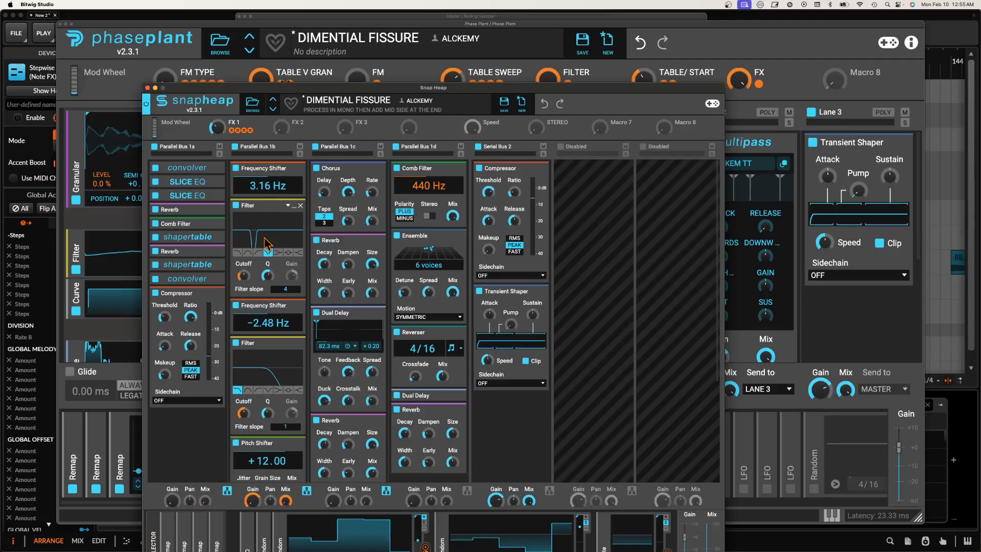
pyautogui.scroll(-1, 266, 243)
pyautogui.scroll(1, 183, 161)
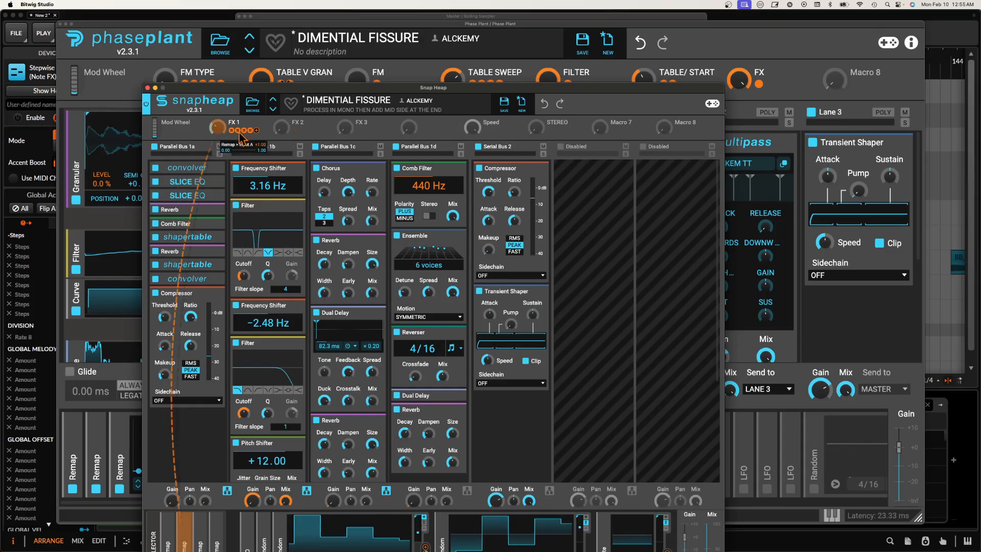
pyautogui.click(148, 87)
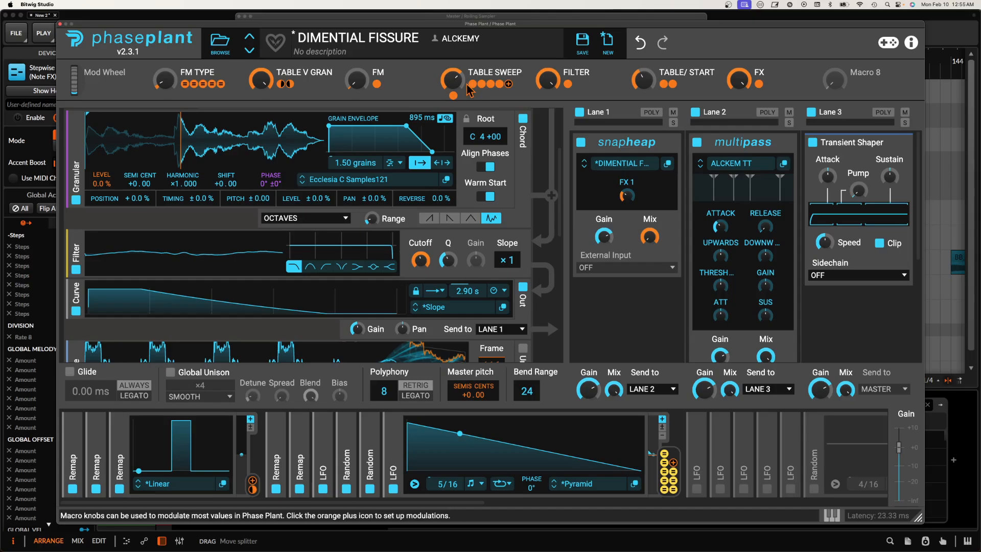
# - Load the RAIKOV preset from the ECCLESIA MUSICAL folder
pyautogui.scroll(3, 437, 229)
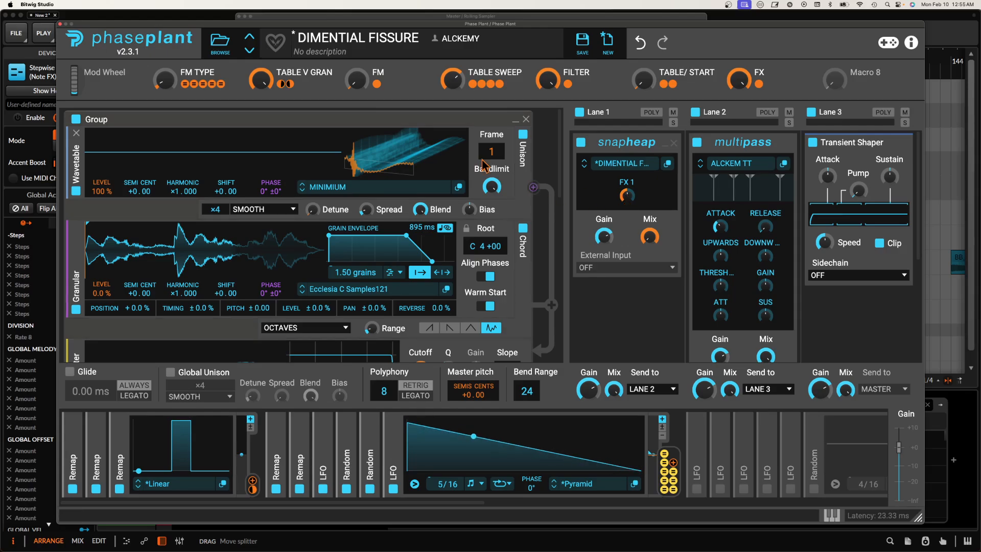
pyautogui.click(220, 44)
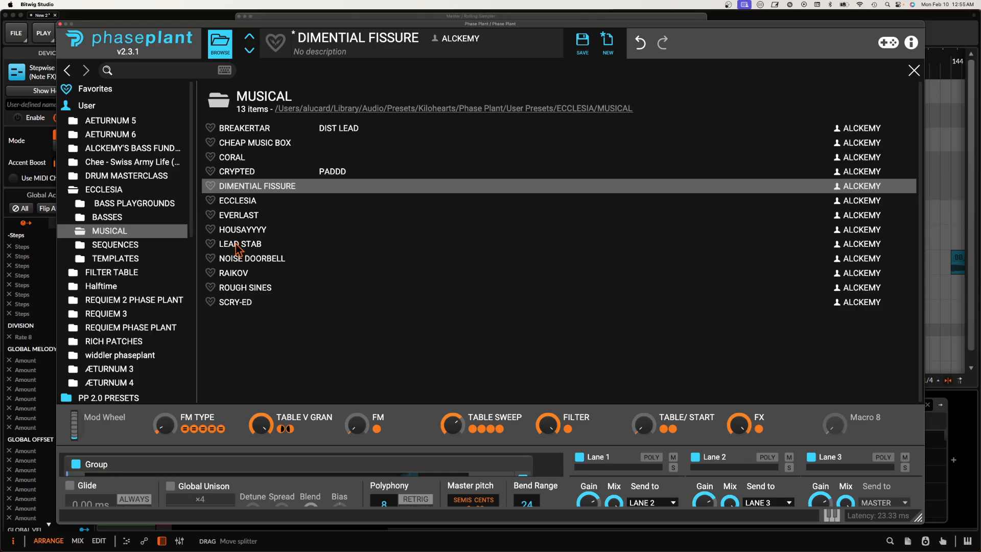
pyautogui.click(243, 276)
pyautogui.click(229, 47)
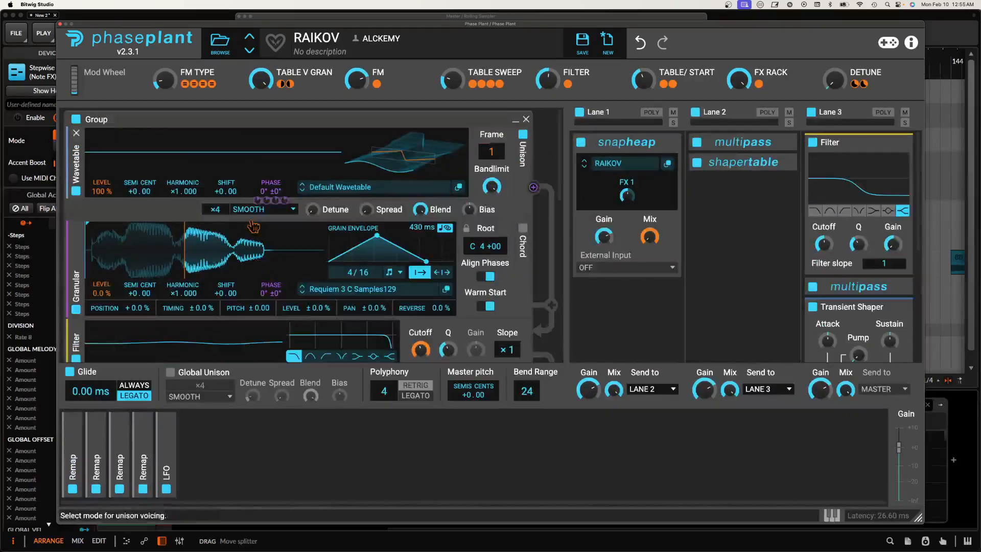
# - Look over RAIKOV's generators and the effect chains inside its Snapheap, and close the Snapheap editor
pyautogui.scroll(-1, 235, 215)
pyautogui.scroll(-5, 234, 214)
pyautogui.scroll(6, 234, 215)
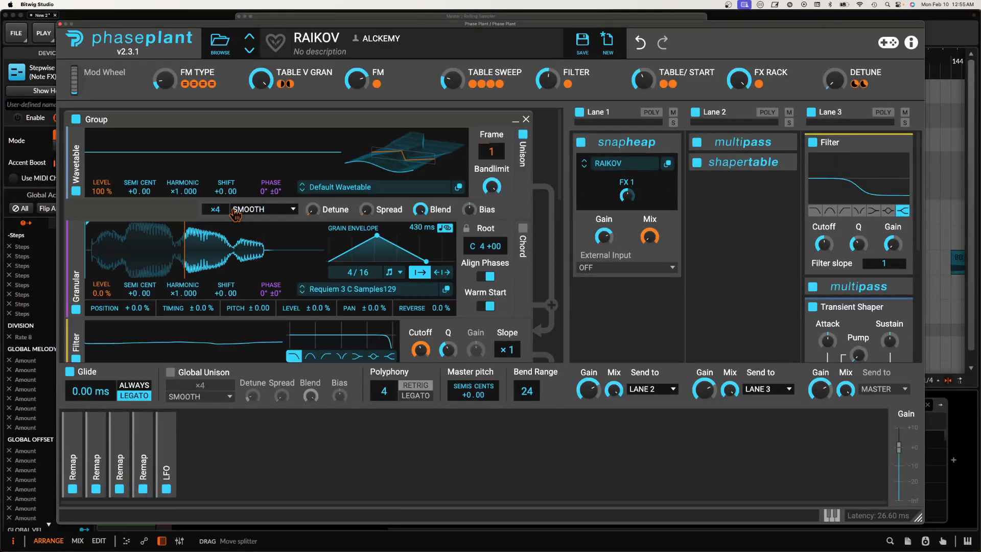
pyautogui.click(667, 163)
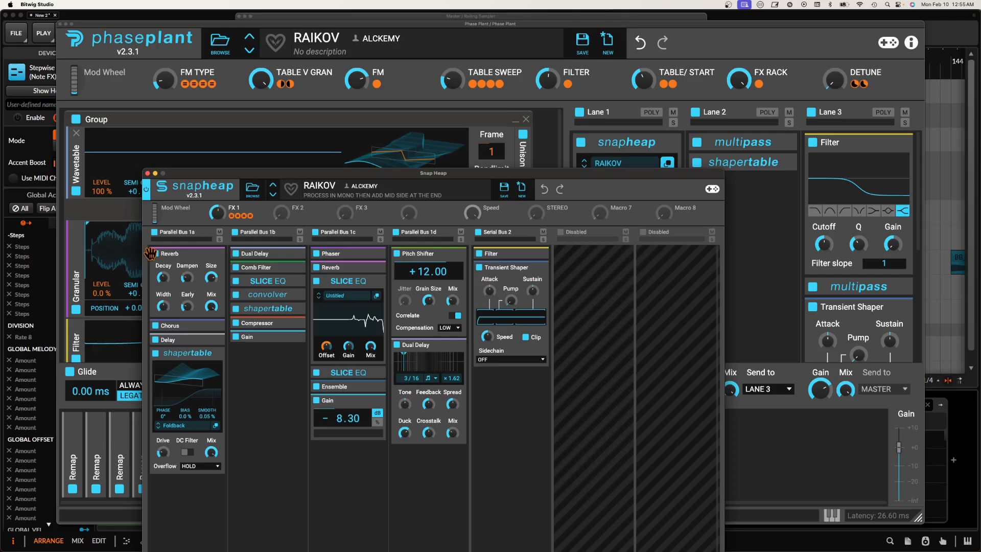
pyautogui.click(148, 173)
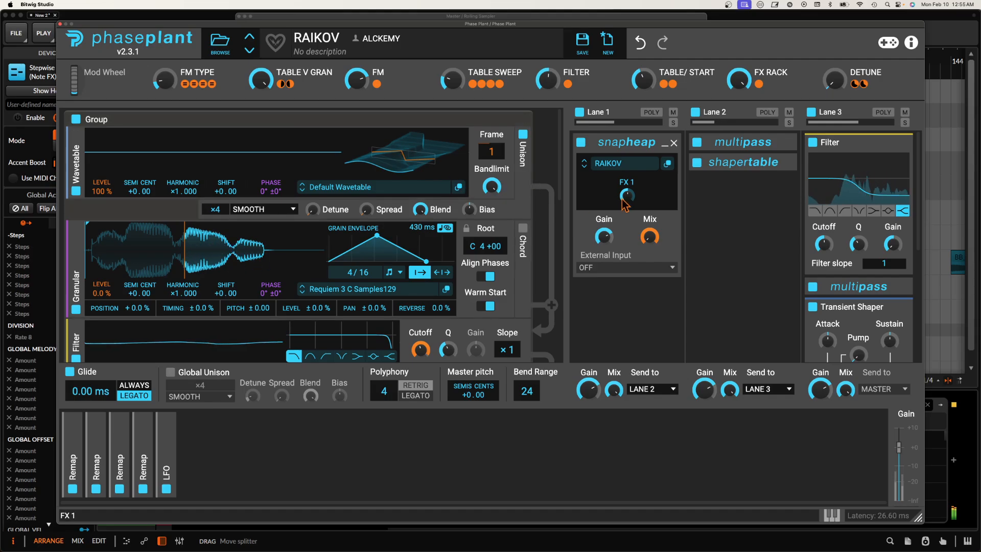
# - Vary the Snapheap's FX 1 amount and raise the FM TYPE macro to just past halfway
pyautogui.moveTo(627, 195); pyautogui.dragTo(627, 190)
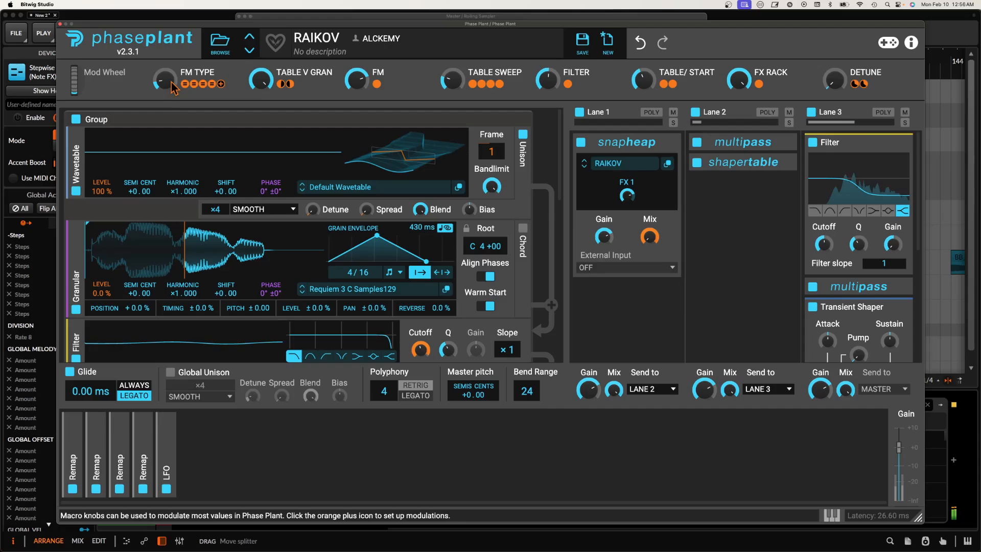
pyautogui.moveTo(174, 88); pyautogui.dragTo(174, 81)
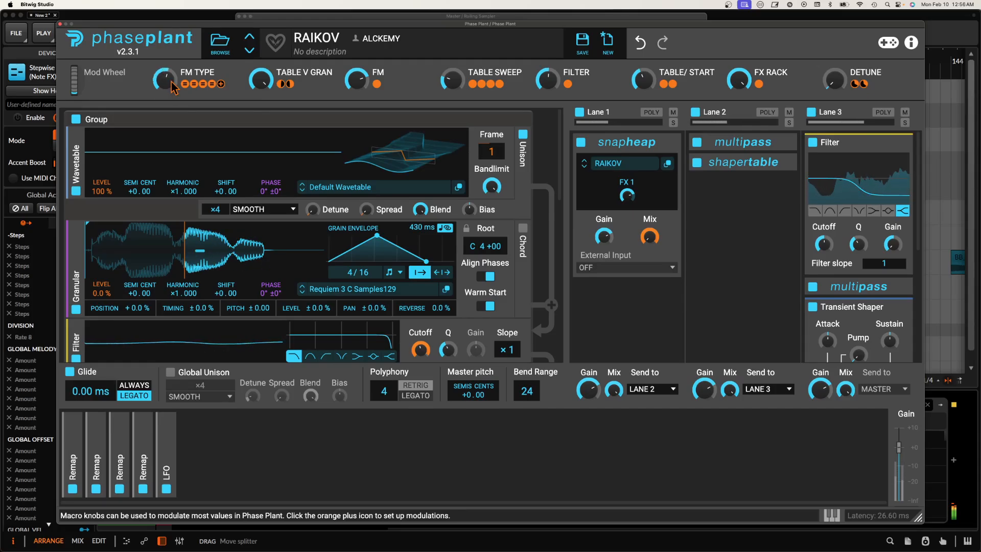
pyautogui.moveTo(627, 196); pyautogui.dragTo(627, 230)
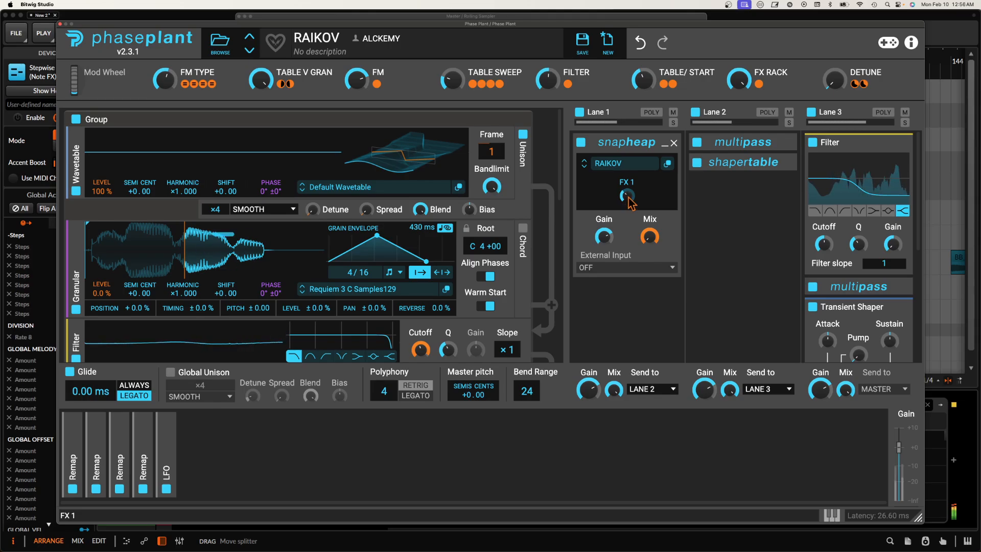
# - Replace the Granular generator's sample with Ecclesia C Samples13 from the Ecclesia Granular samples folder
pyautogui.click(372, 289)
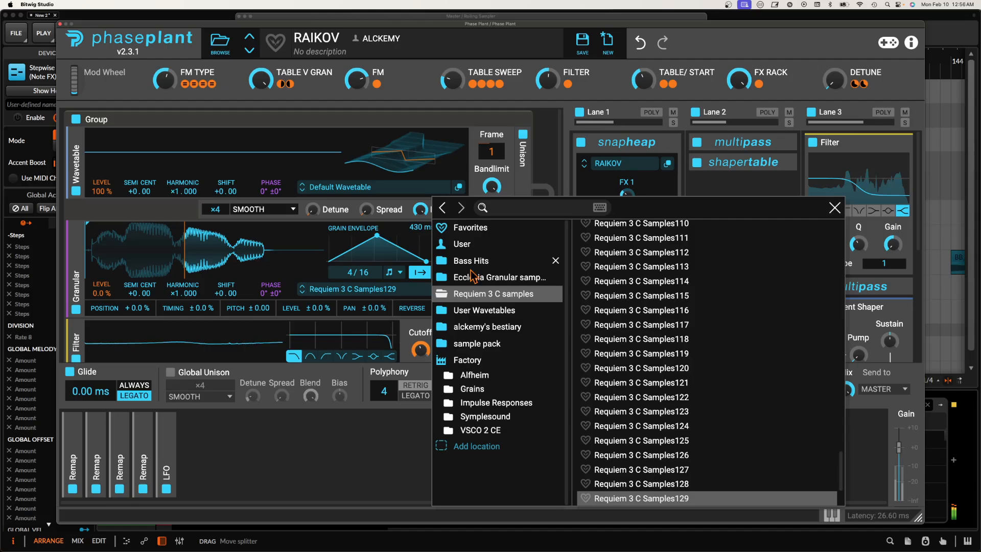
pyautogui.click(474, 278)
pyautogui.click(634, 325)
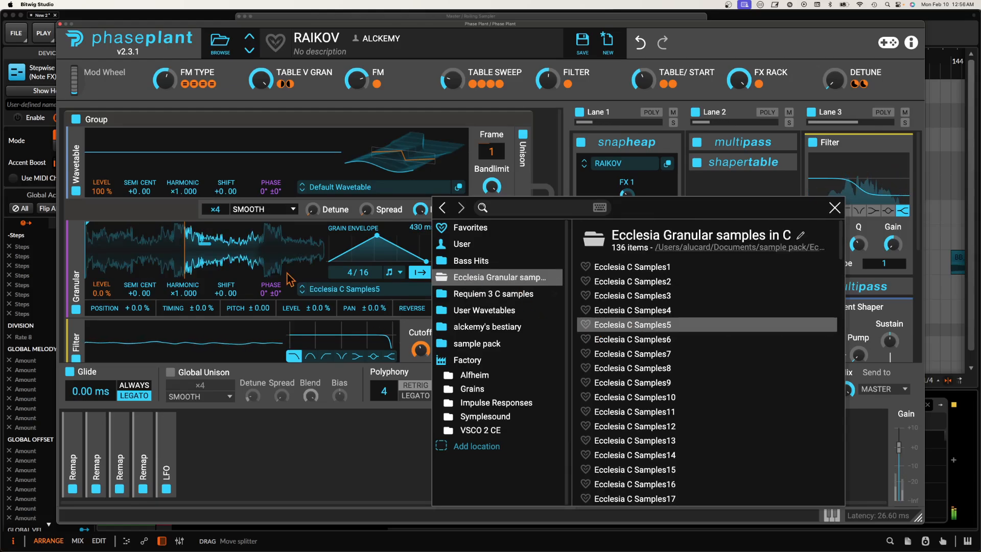
pyautogui.click(666, 440)
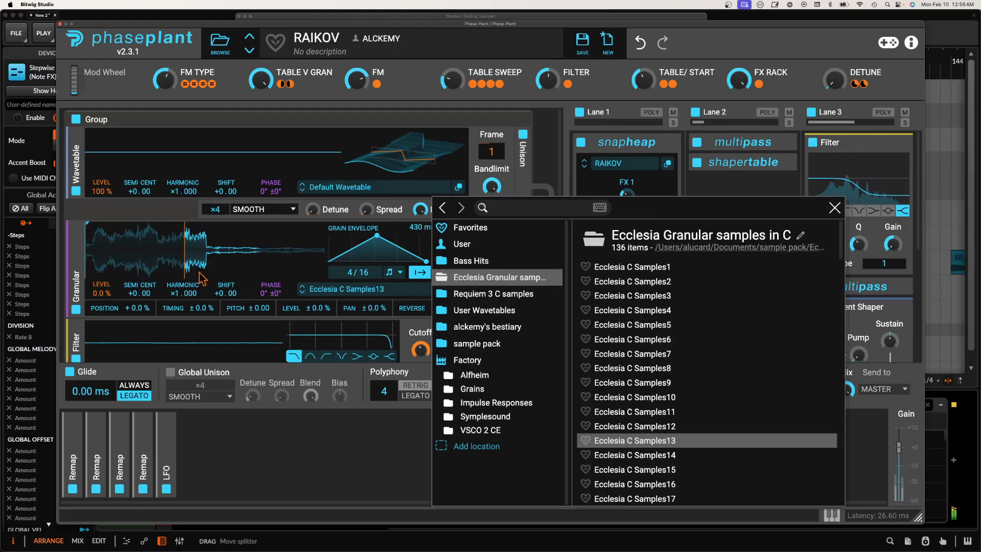
pyautogui.click(621, 183)
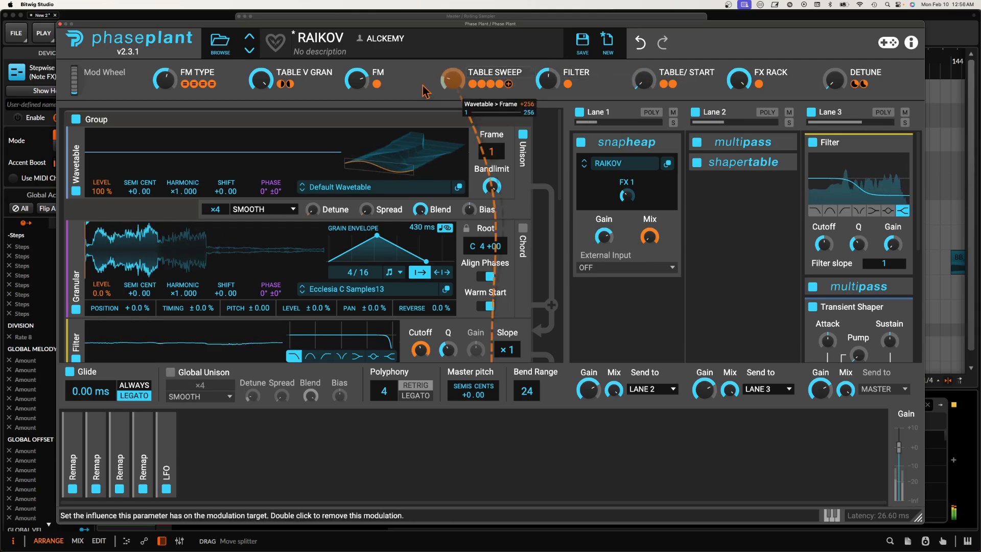
# - Lower the TABLE V GRAN macro and reduce the Snapheap's FX 1 amount
pyautogui.moveTo(258, 82); pyautogui.dragTo(258, 130)
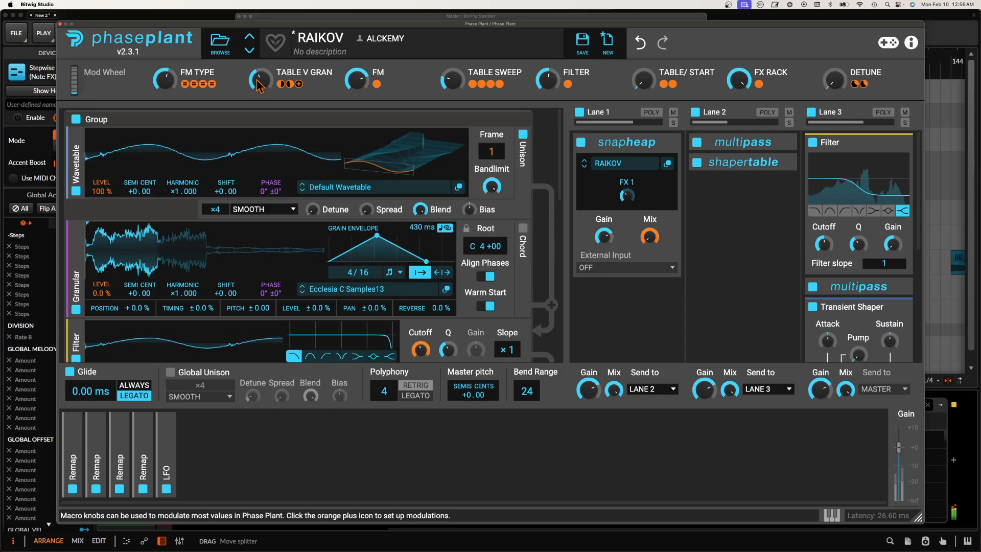
pyautogui.moveTo(627, 197); pyautogui.dragTo(627, 216)
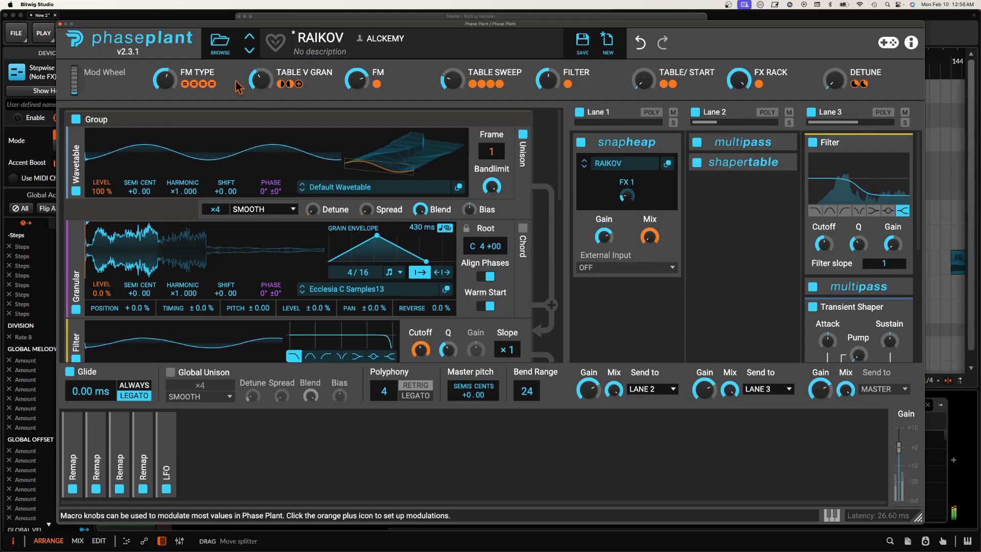
# - Browse the ECCLESIA presets in the TEMPLATES folder and return to the MUSICAL folder
pyautogui.click(220, 44)
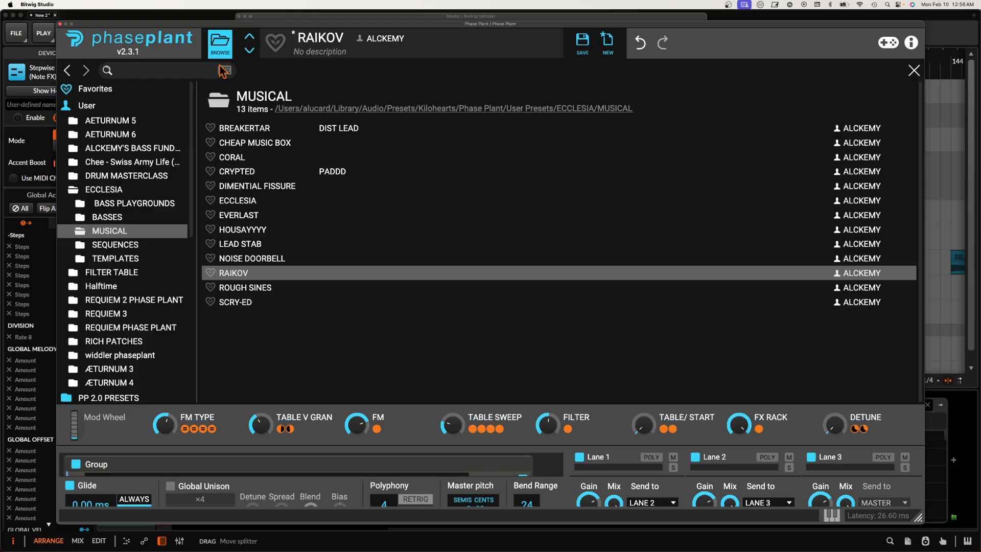
pyautogui.click(131, 258)
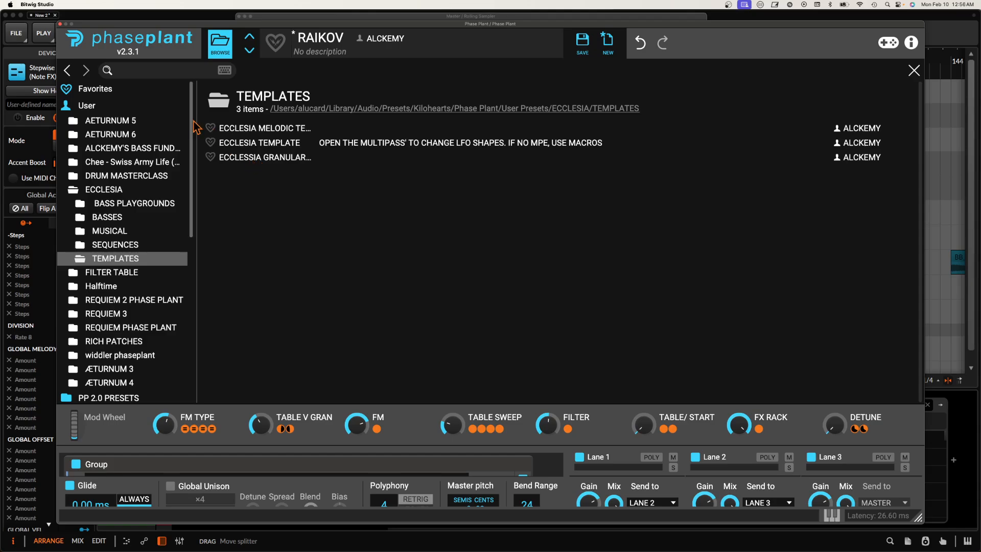
pyautogui.click(108, 233)
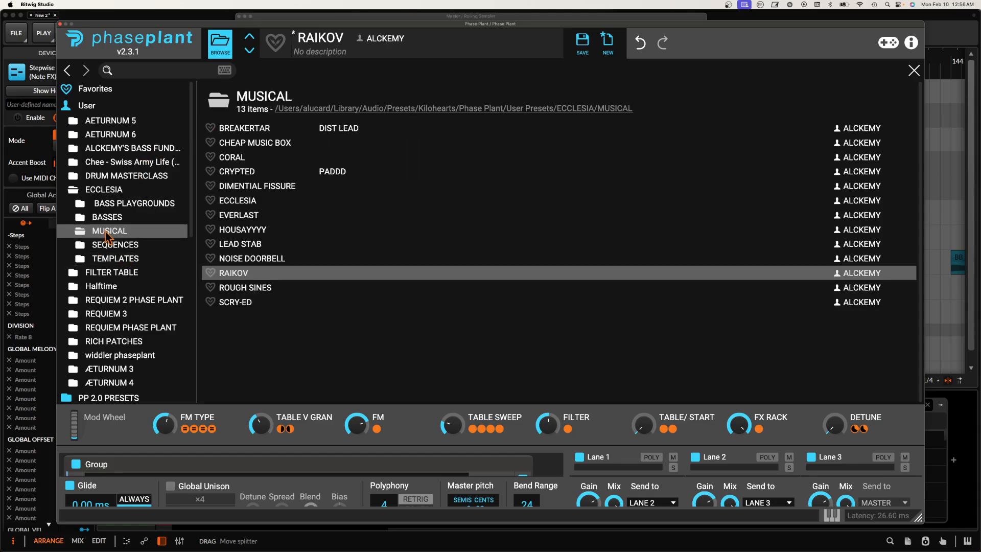